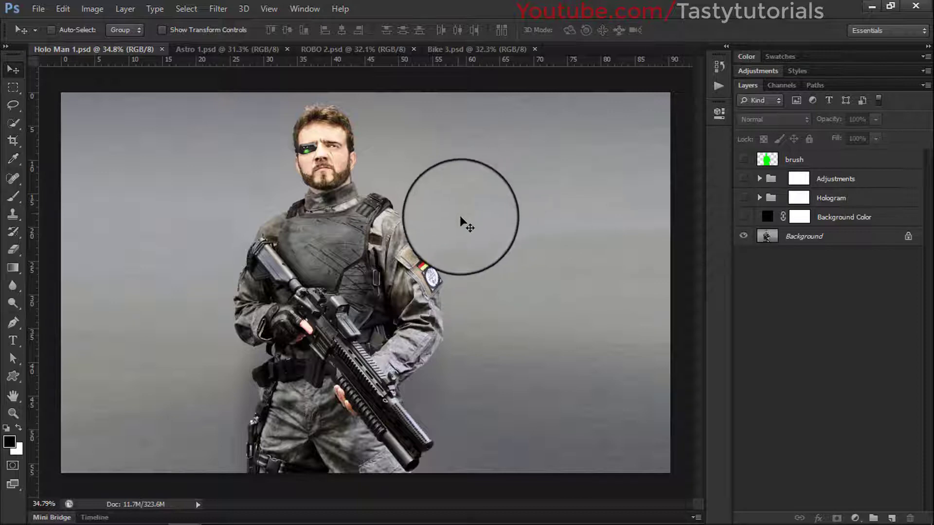
- Briefly show the green brush mask, hide it again, and turn on the dark hologram background
left_click(743, 159)
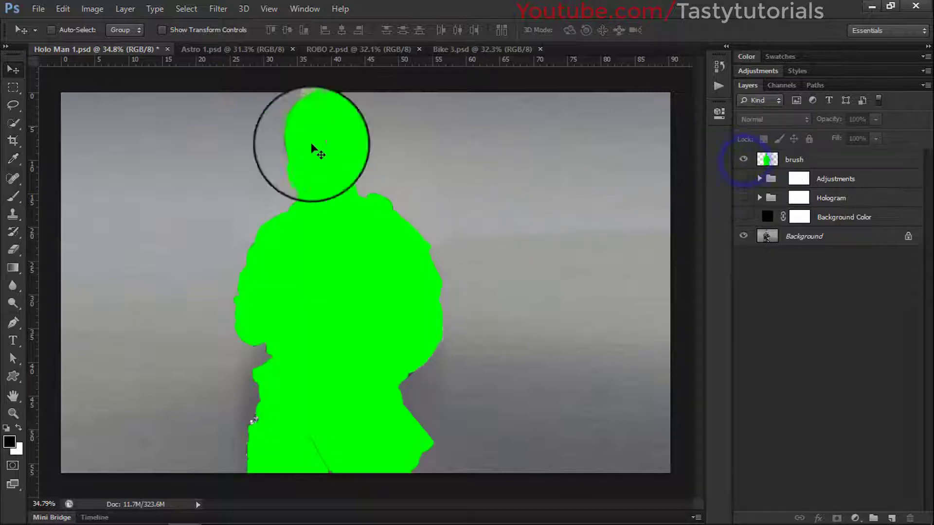
left_click(743, 159)
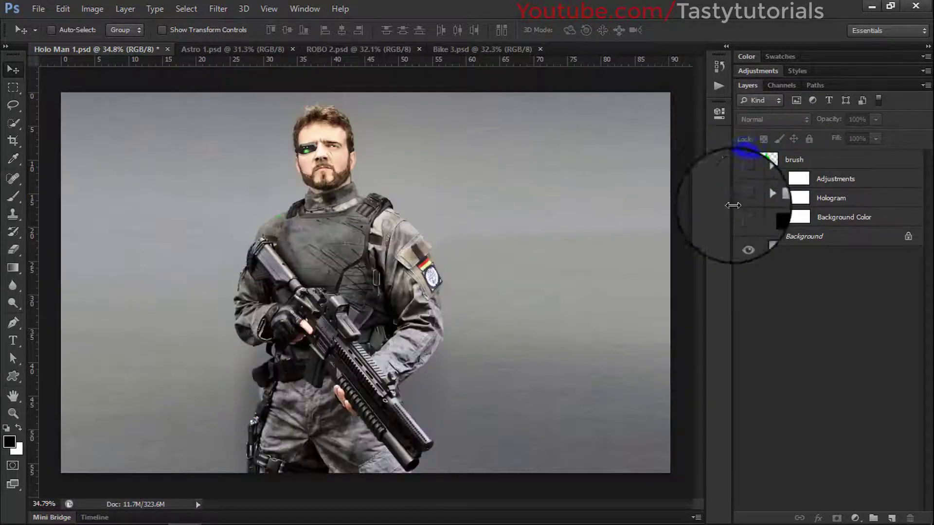
left_click(743, 216)
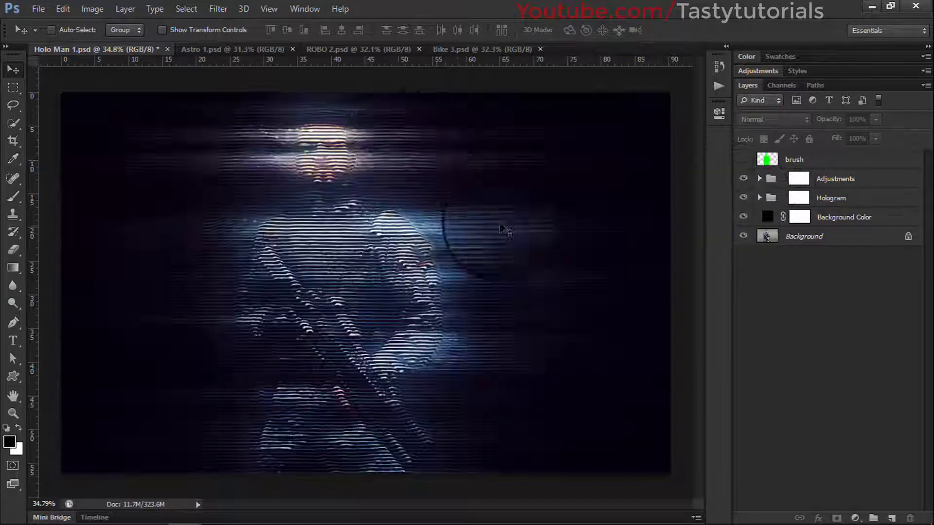
mouse_move(298, 336)
left_mouse_down()
mouse_move(304, 360)
mouse_move(315, 347)
mouse_move(302, 373)
mouse_move(272, 399)
left_mouse_up()
- Scroll the Layers panel and select the Background Color and Background layers in turn
scroll(237, 400, "up", 1)
scroll(238, 398, "up", 3)
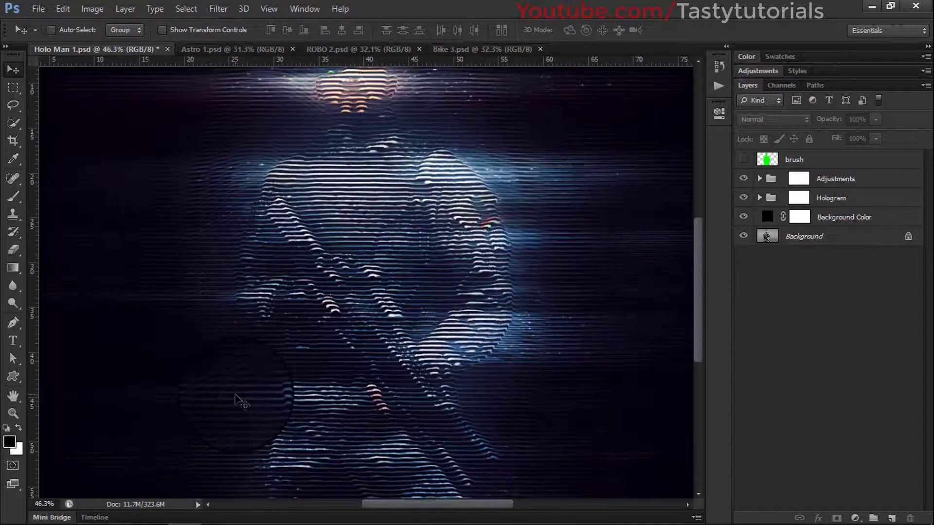
scroll(430, 358, "up", 2)
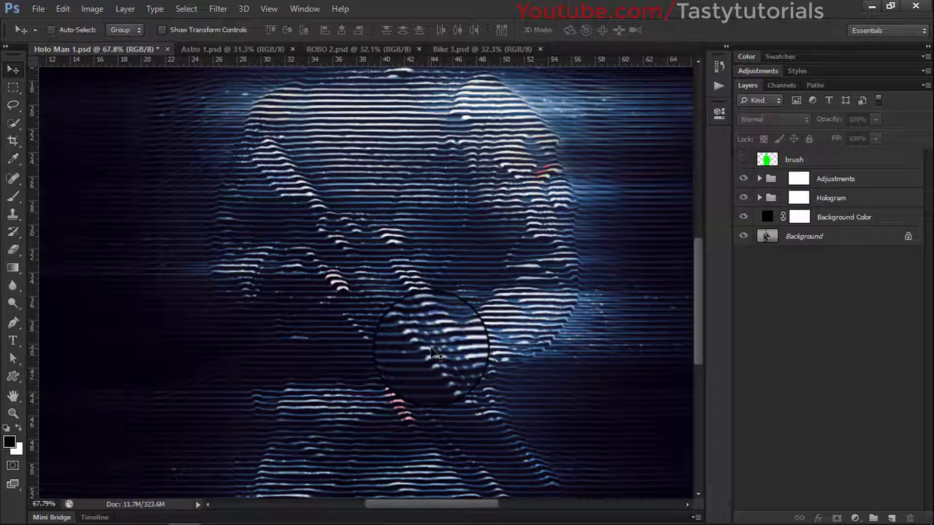
left_click(805, 236)
scroll(807, 228, "up", 1)
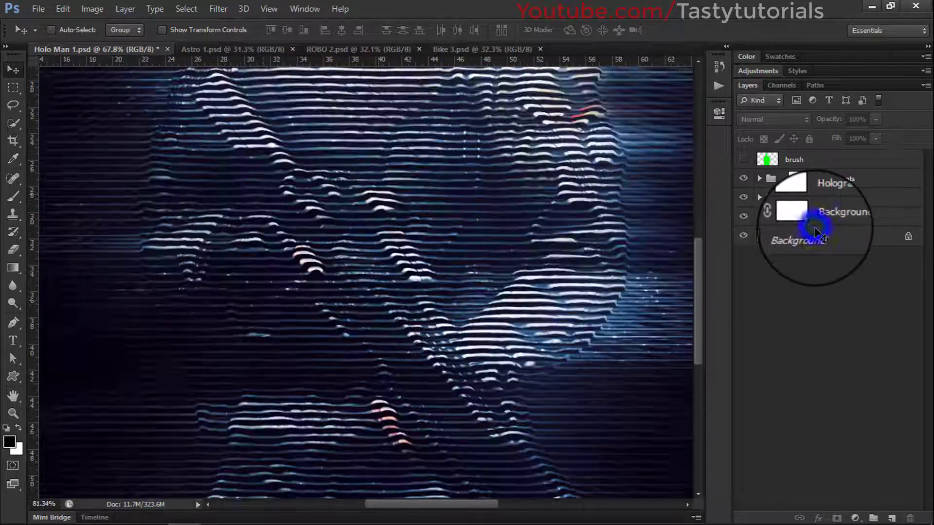
left_click(809, 217)
scroll(485, 233, "up", 2)
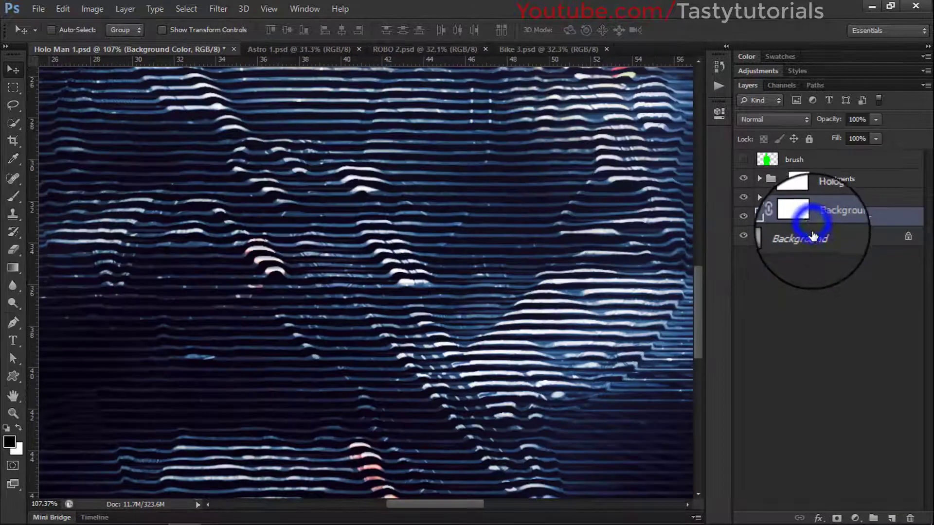
scroll(564, 246, "up", 1)
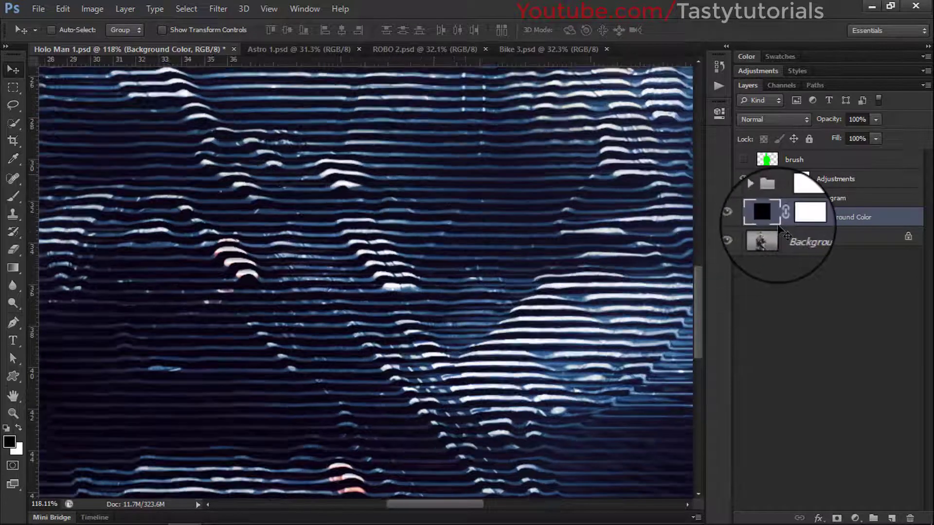
left_click(785, 237)
- Drag and scroll through the Layers panel to inspect the blue scan-line hologram layer stack
left_click_drag(696, 319, 671, 377)
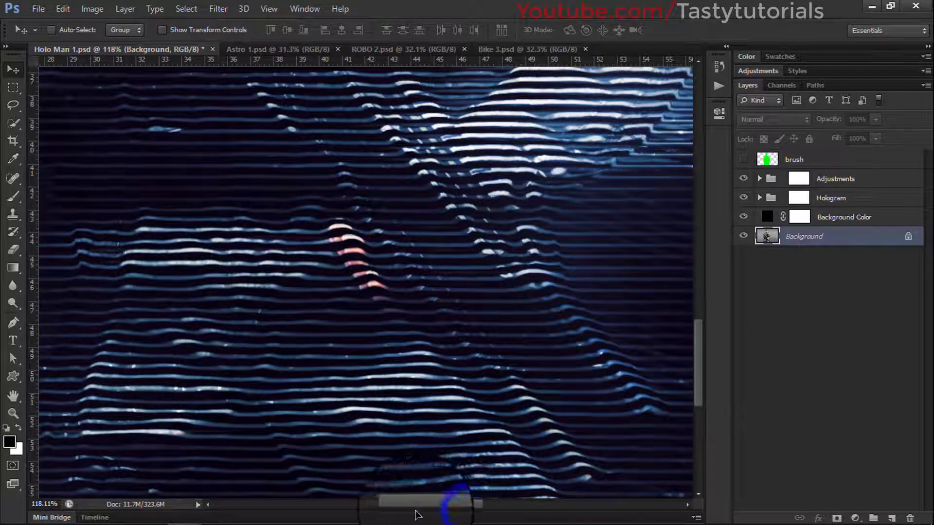
mouse_move(427, 511)
left_mouse_down()
mouse_move(369, 508)
mouse_move(430, 513)
left_mouse_up()
scroll(652, 350, "down", 3)
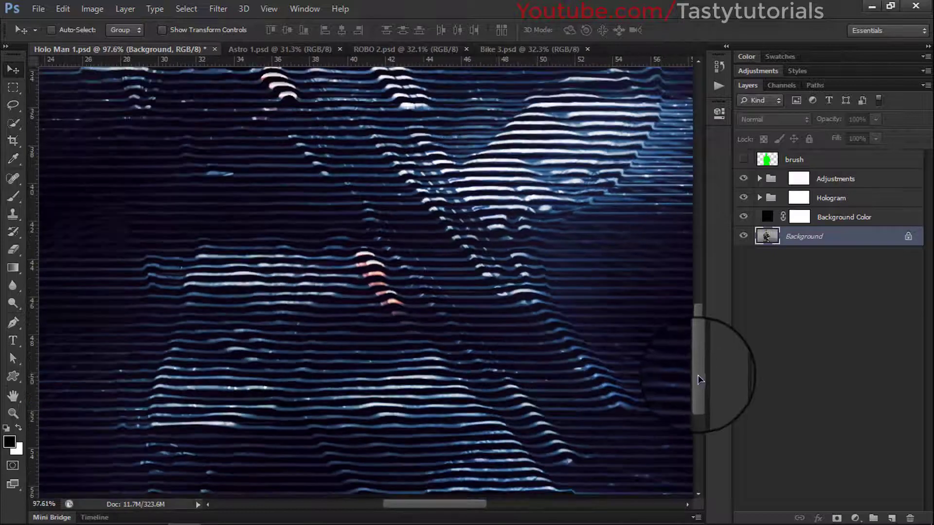
left_click_drag(704, 368, 702, 359)
left_click_drag(702, 329, 695, 226)
scroll(537, 315, "down", 6)
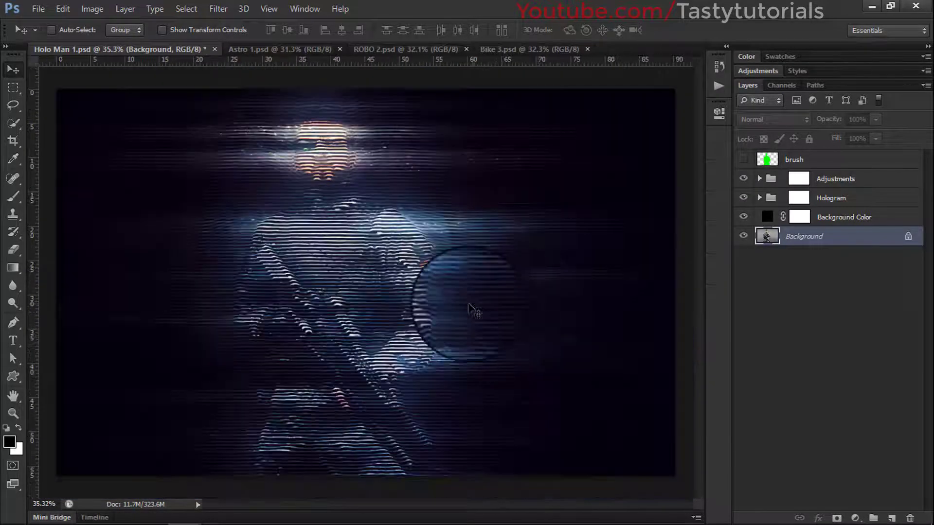
left_click(844, 219)
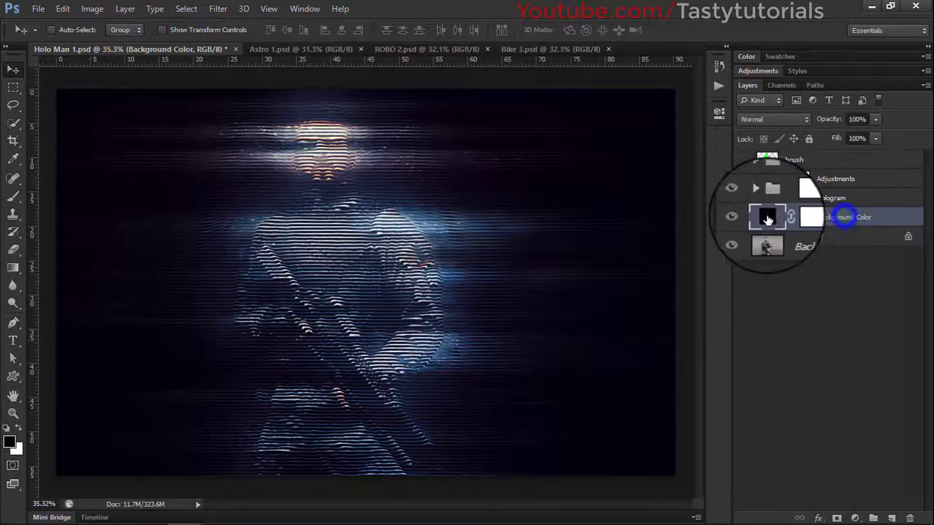
left_click(743, 217)
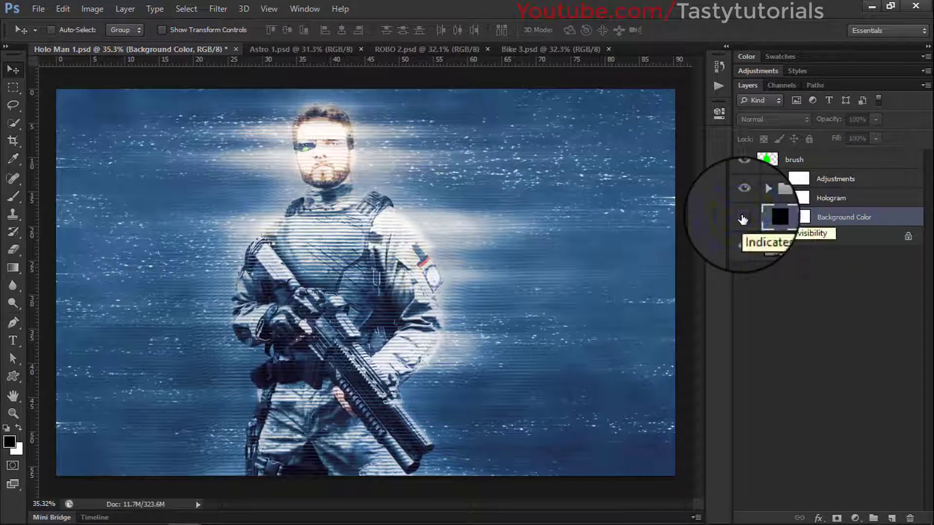
left_click(744, 217)
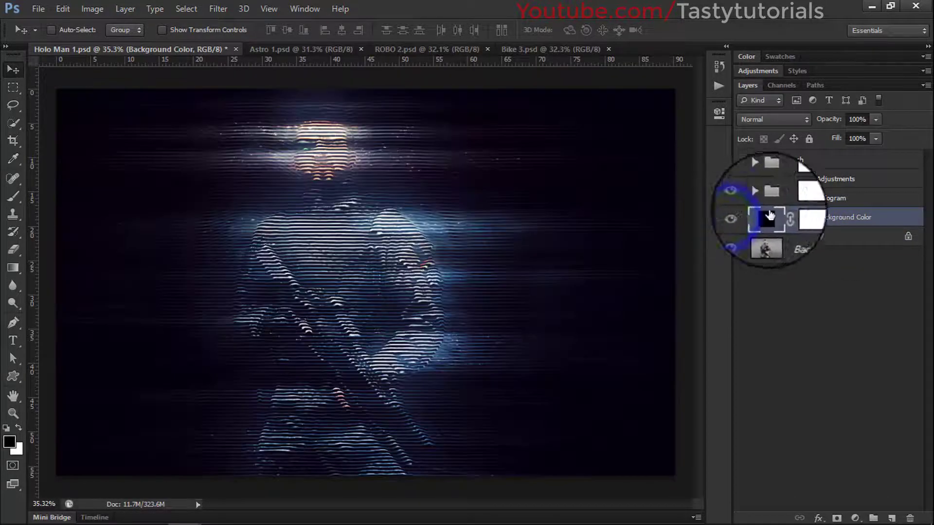
left_click(817, 198)
left_click(747, 199)
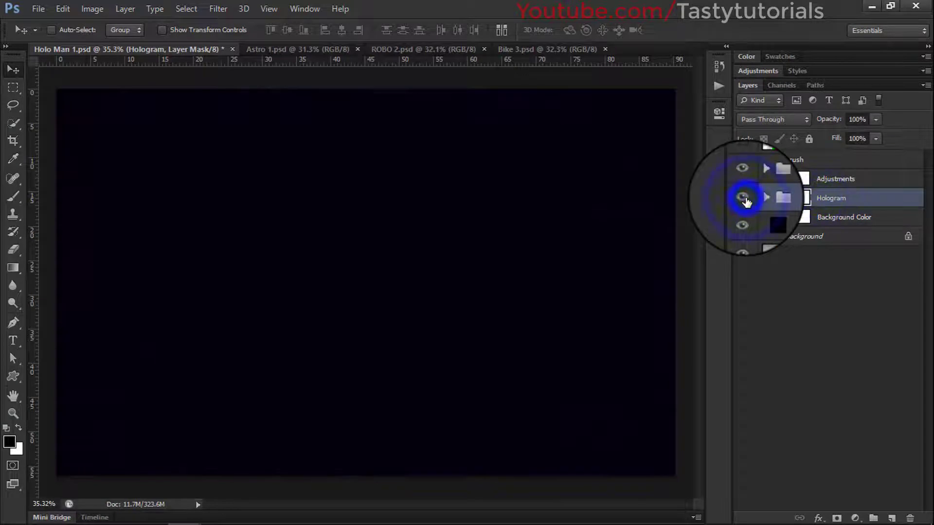
left_click(746, 201)
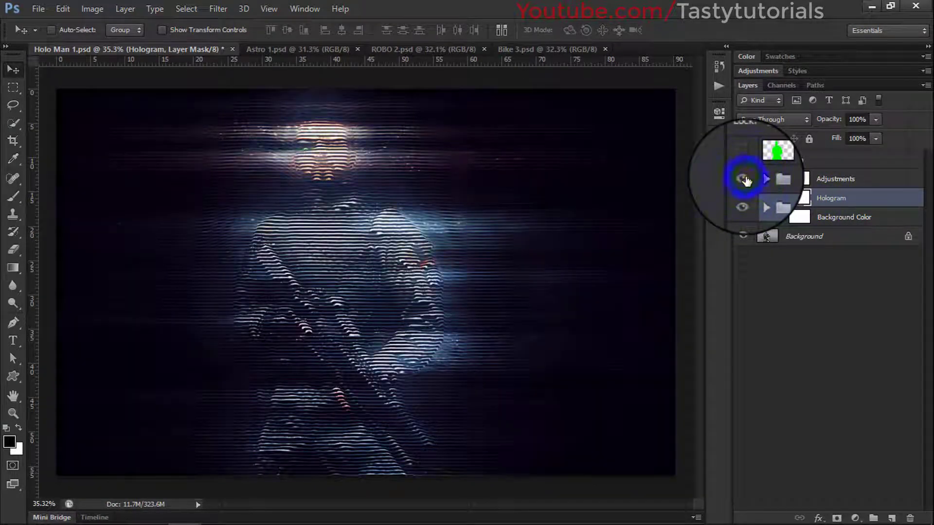
left_click(743, 179)
left_click(759, 179)
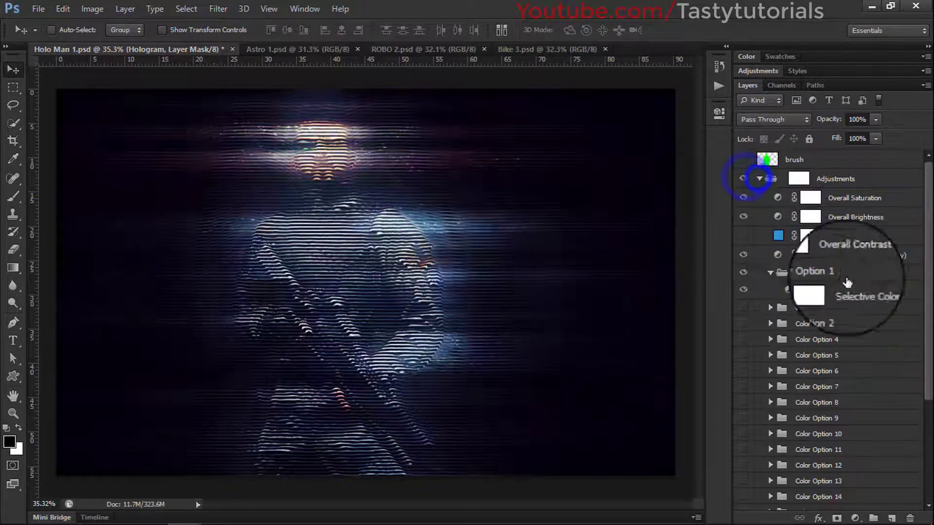
left_click_drag(930, 252, 930, 368)
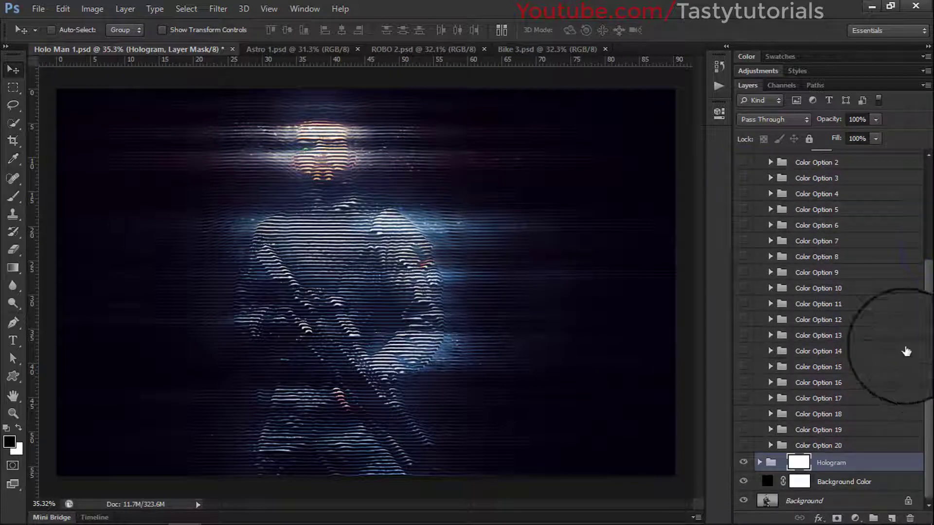
scroll(781, 343, "up", 3)
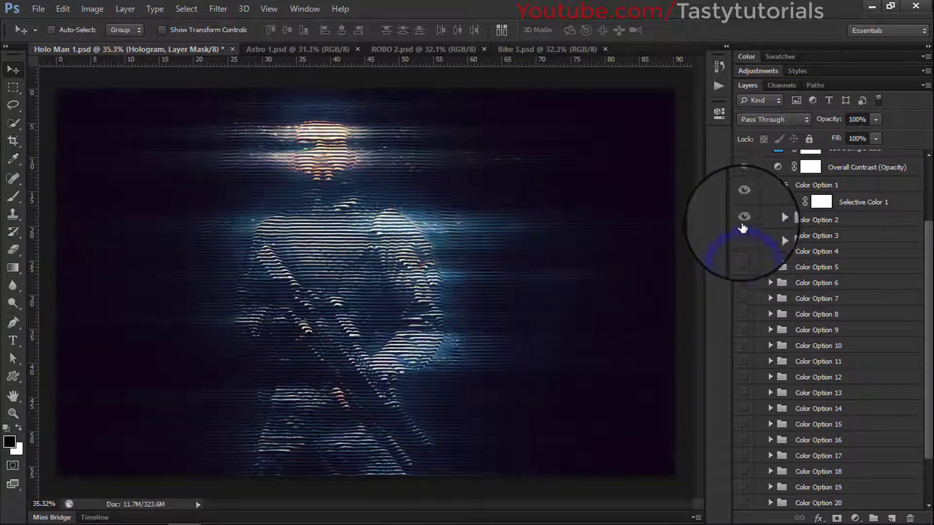
scroll(744, 340, "down", 2)
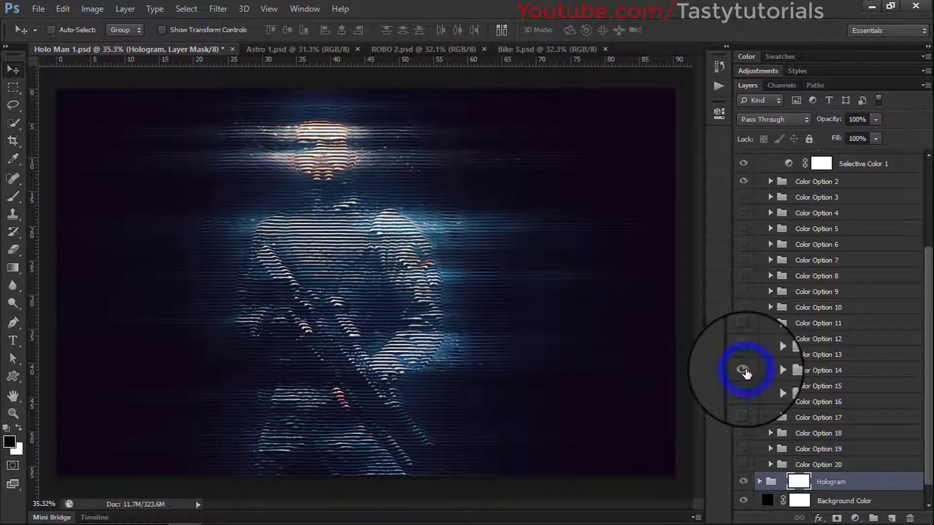
left_click(743, 370)
left_click(743, 370)
left_click(743, 385)
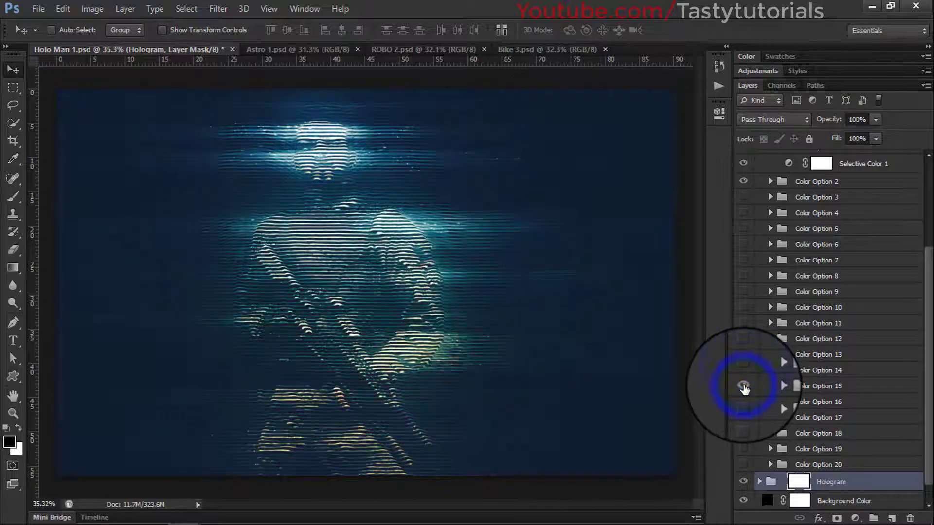
left_click(743, 386)
scroll(753, 251, "up", 4)
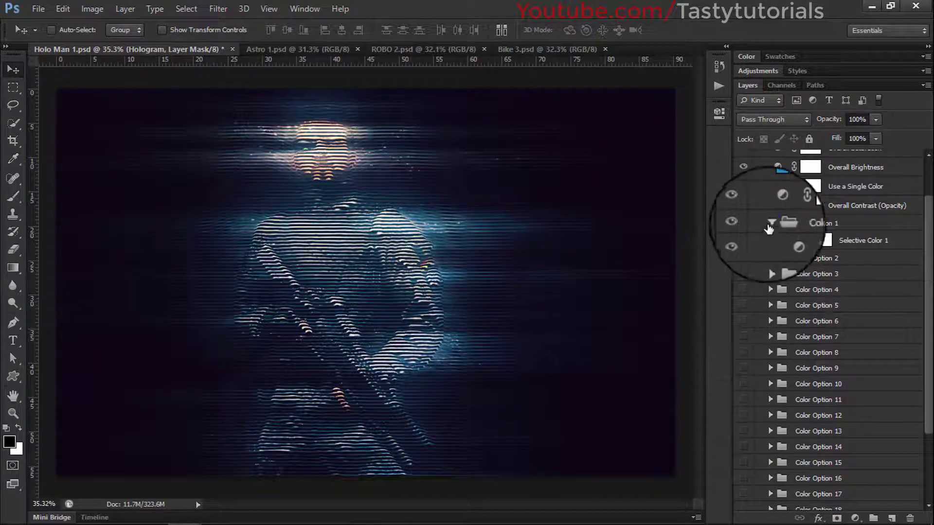
left_click(770, 225)
scroll(733, 354, "up", 3)
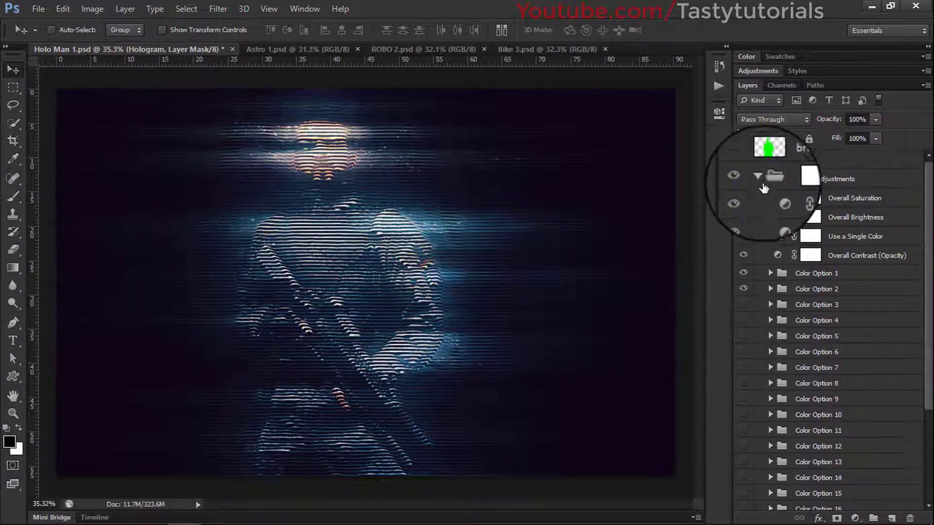
left_click(760, 179)
left_click(759, 197)
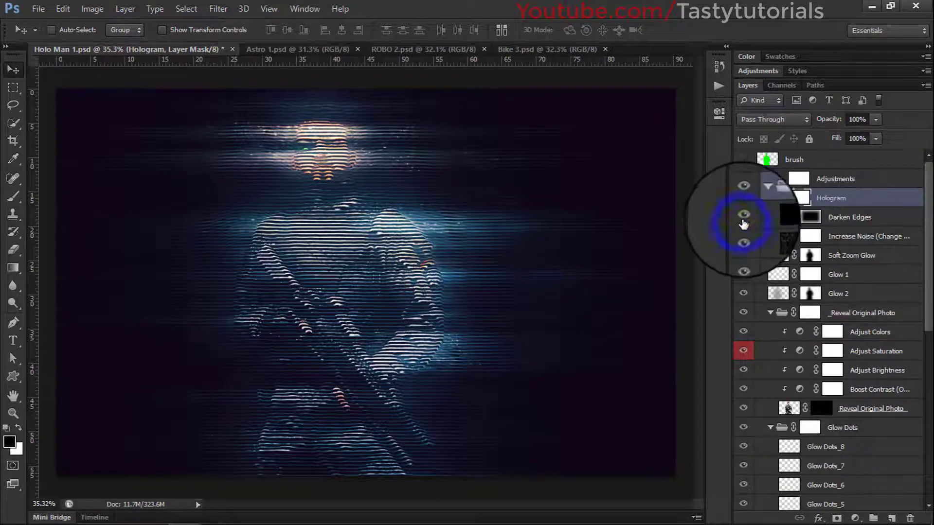
- Hide the Darken Edges and Glow 1 layers and toggle Glow 2's visibility
left_click(744, 220)
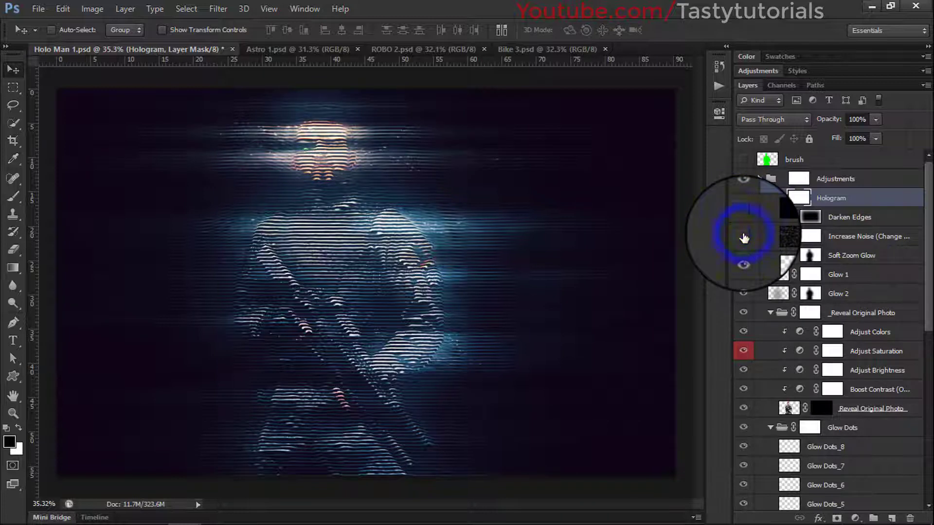
left_click(744, 275)
left_click(742, 295)
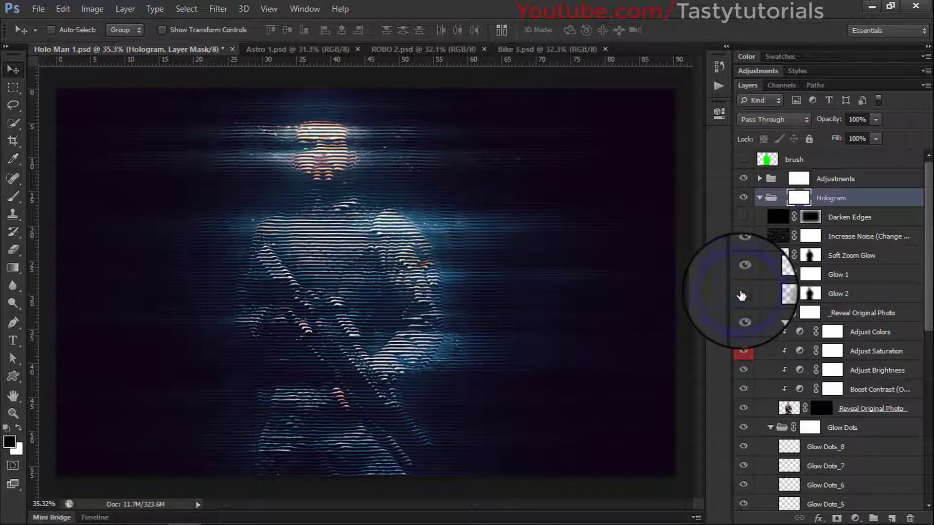
scroll(758, 312, "down", 3)
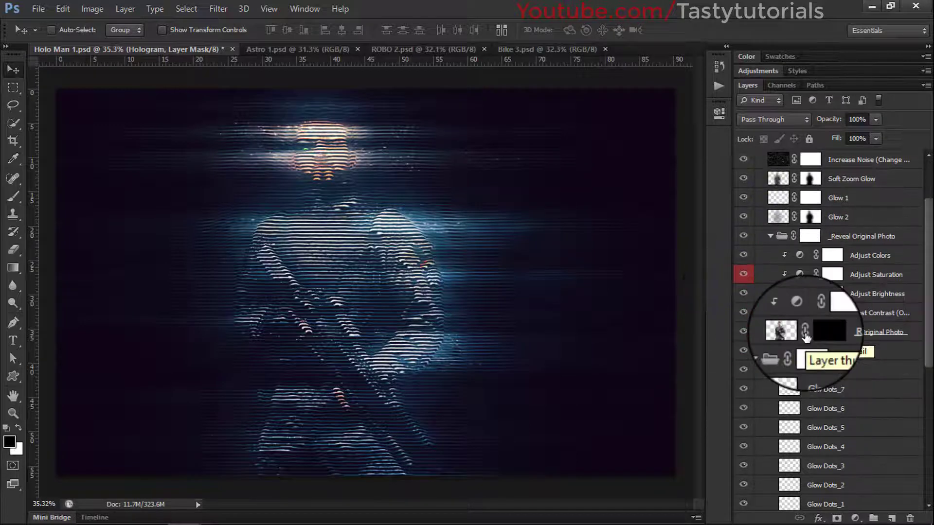
- Collapse, select and re-expand the _Reveal Original Photo group, then target its layer mask
left_click(771, 237)
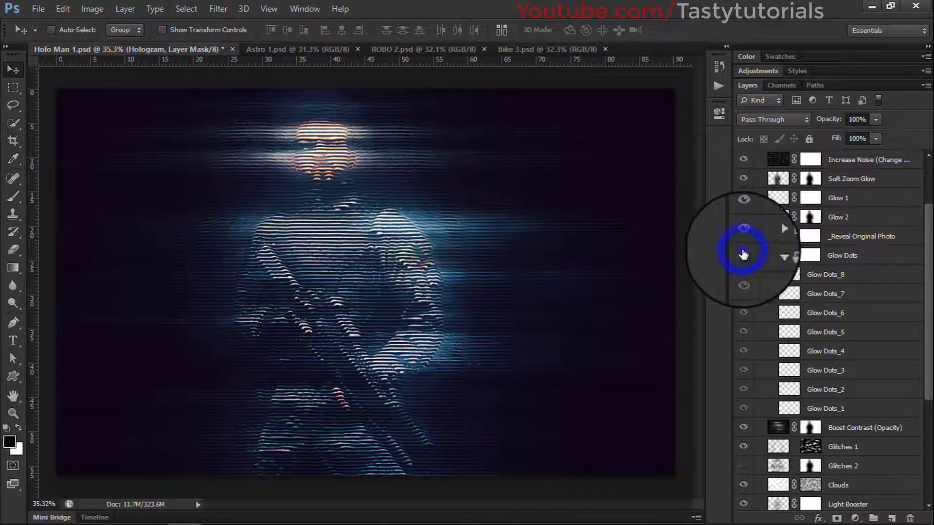
left_click(793, 238)
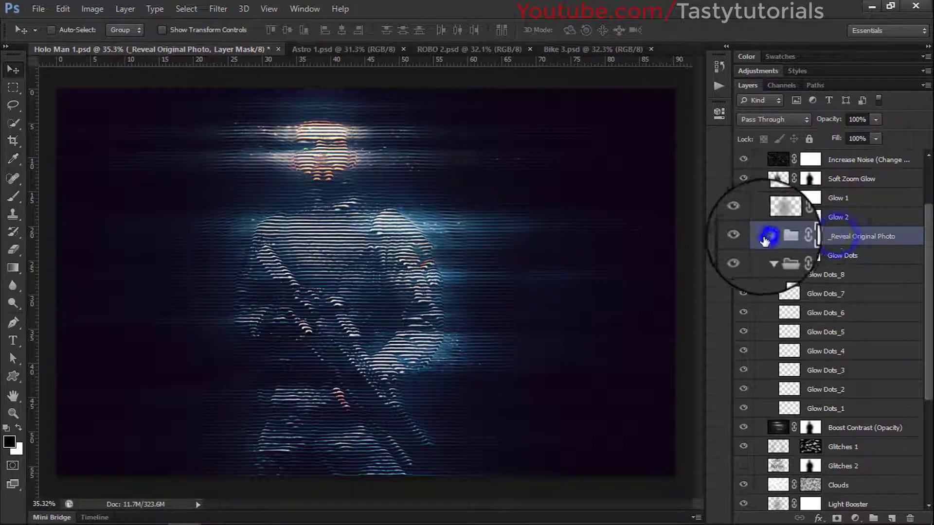
left_click(771, 236)
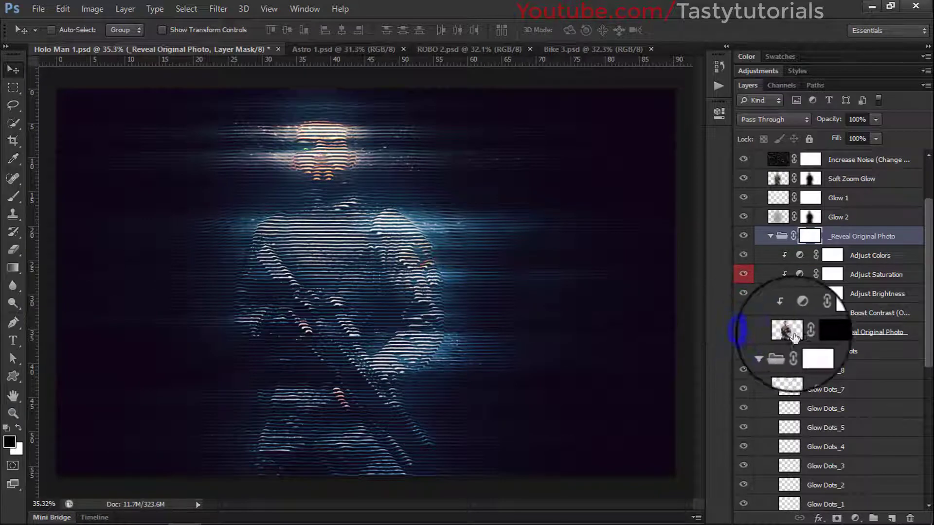
left_click(821, 331)
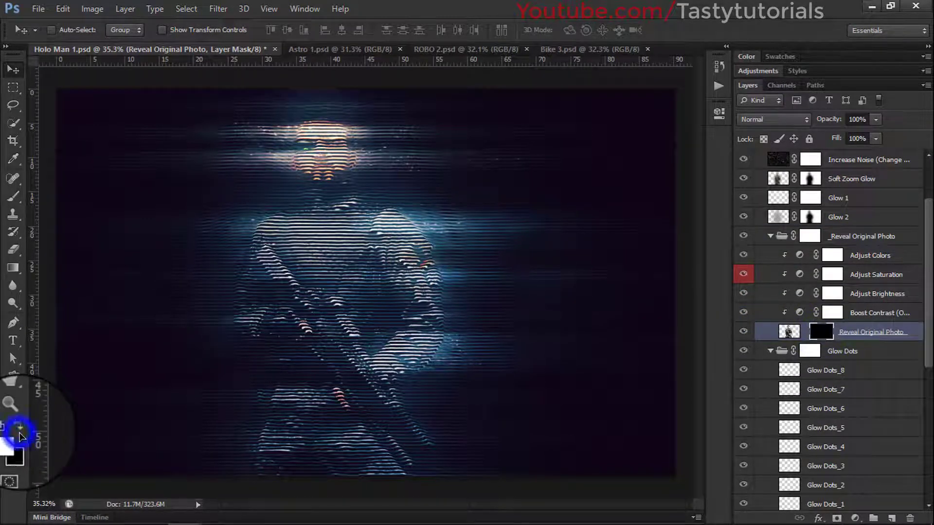
- Brush the man's face and chest back in on the mask, then undo the strokes
left_click(14, 197)
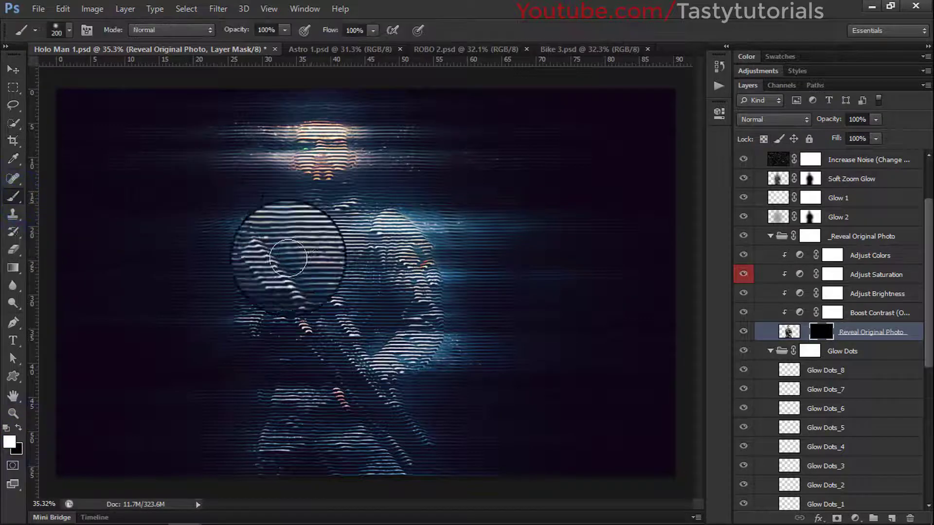
mouse_move(288, 257)
left_mouse_down()
mouse_move(305, 254)
mouse_move(312, 145)
mouse_move(321, 284)
left_mouse_up()
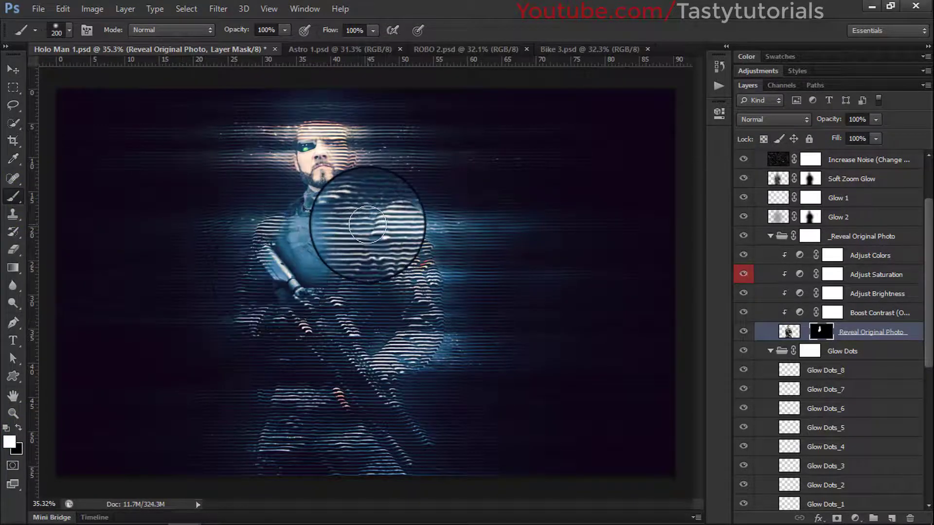
key("ctrl+alt+z")
key("ctrl+alt+z")
- Toggle the Boost Contrast, Glitches 1 and Clouds layers, then return to the Move tool
scroll(821, 354, "down", 4)
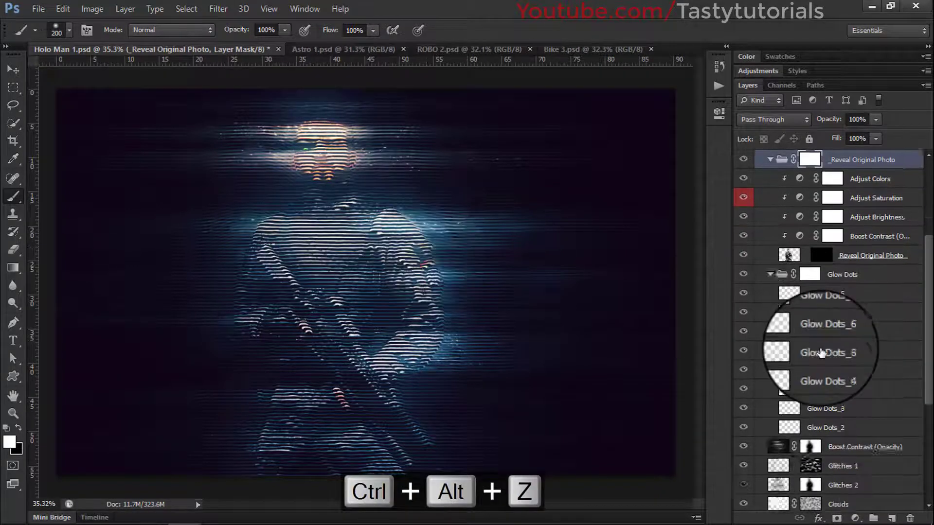
scroll(821, 354, "down", 1)
left_click(749, 317)
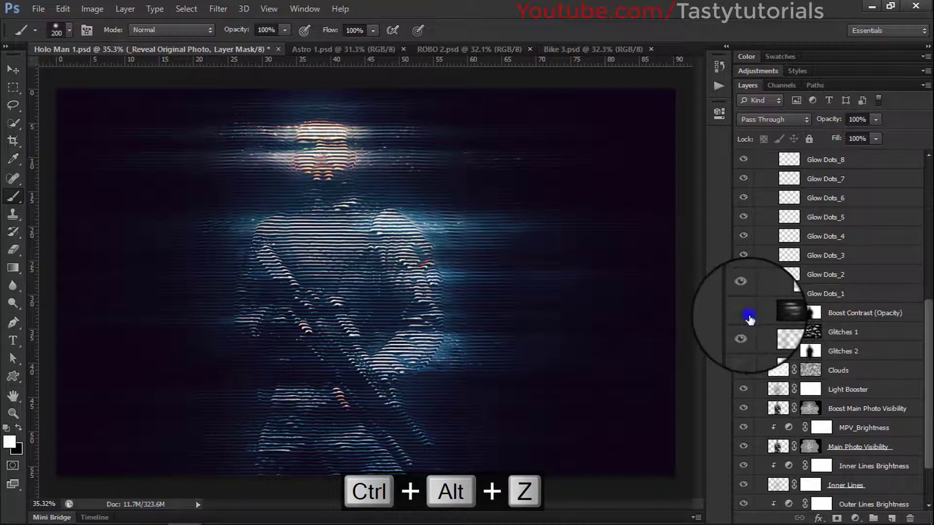
left_click(745, 333)
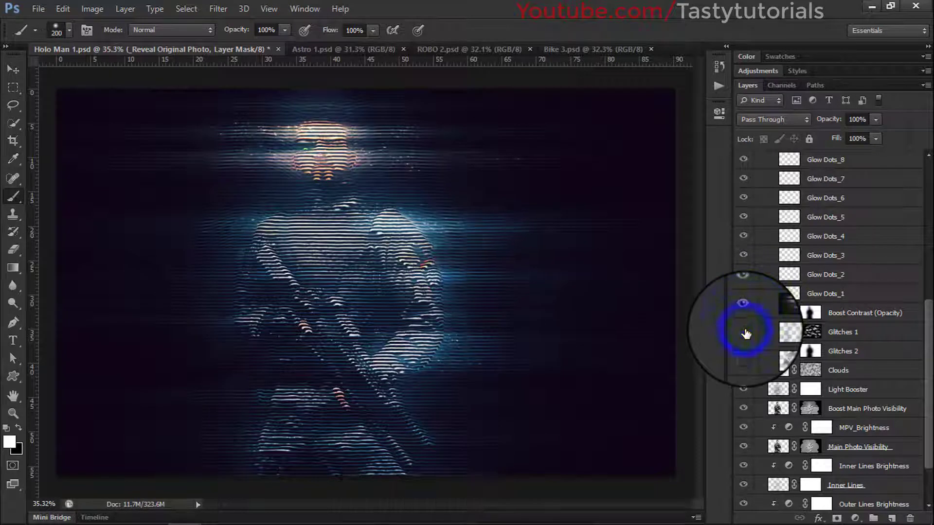
scroll(743, 326, "down", 3)
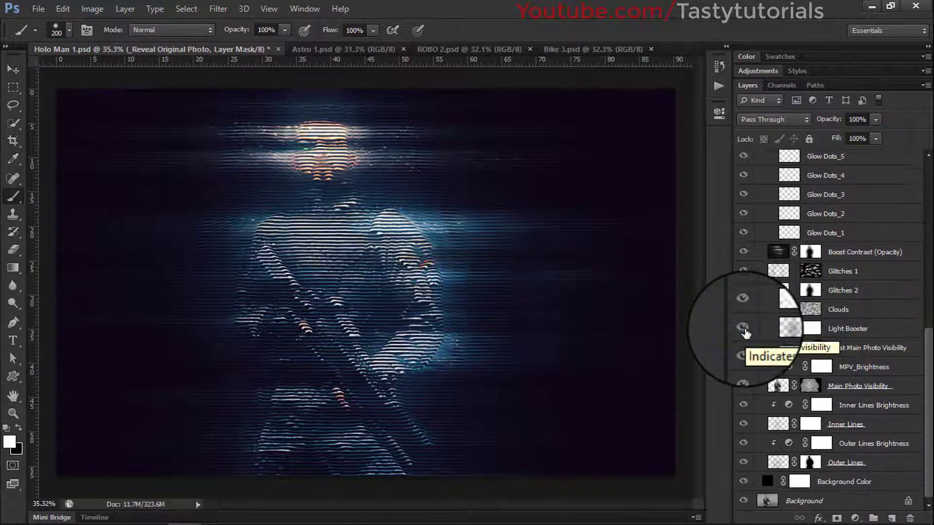
left_click(747, 311)
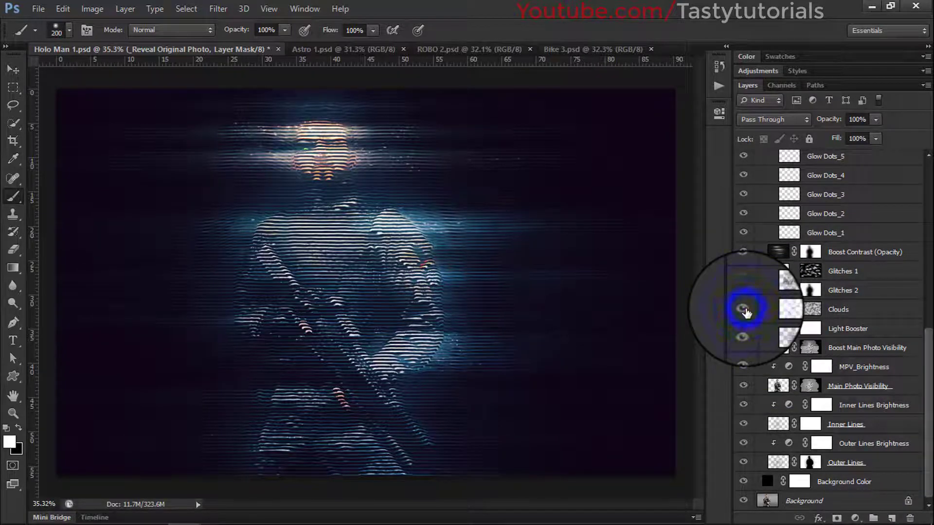
left_click(14, 69)
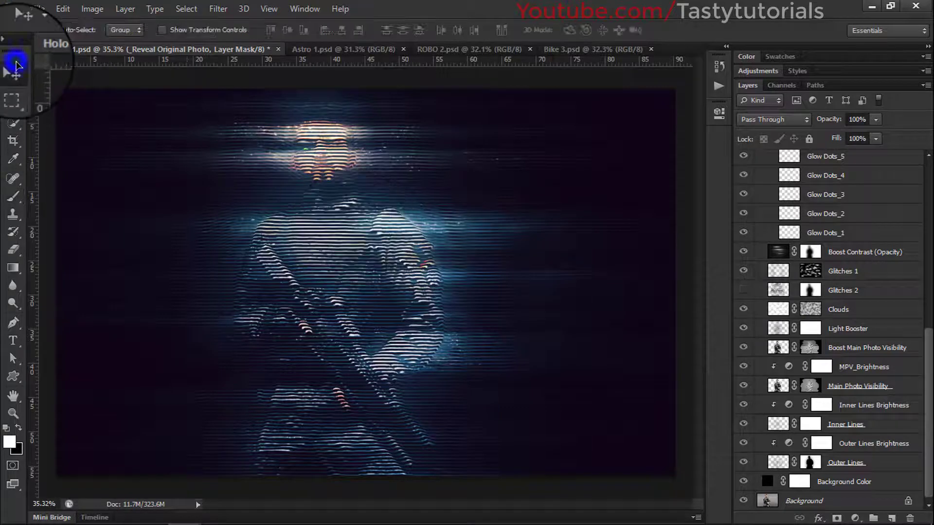
scroll(373, 273, "down", 1)
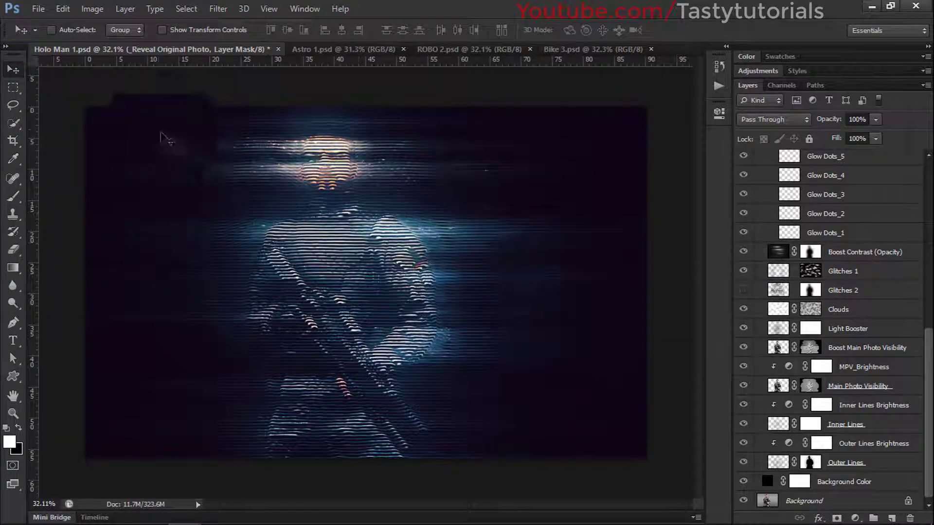
- Close Holo Man 1 unsaved, preview Astro 1's red silhouette, and turn on its hologram layers
left_click(278, 49)
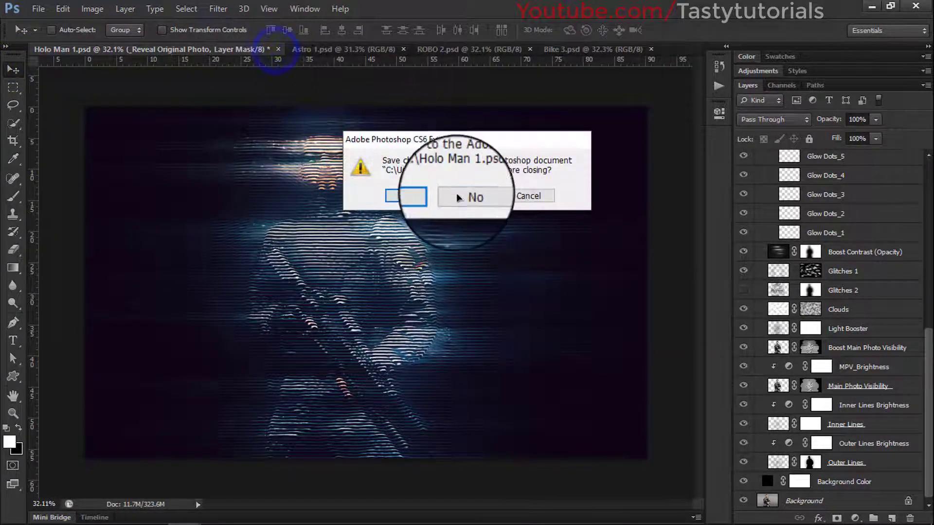
left_click(457, 197)
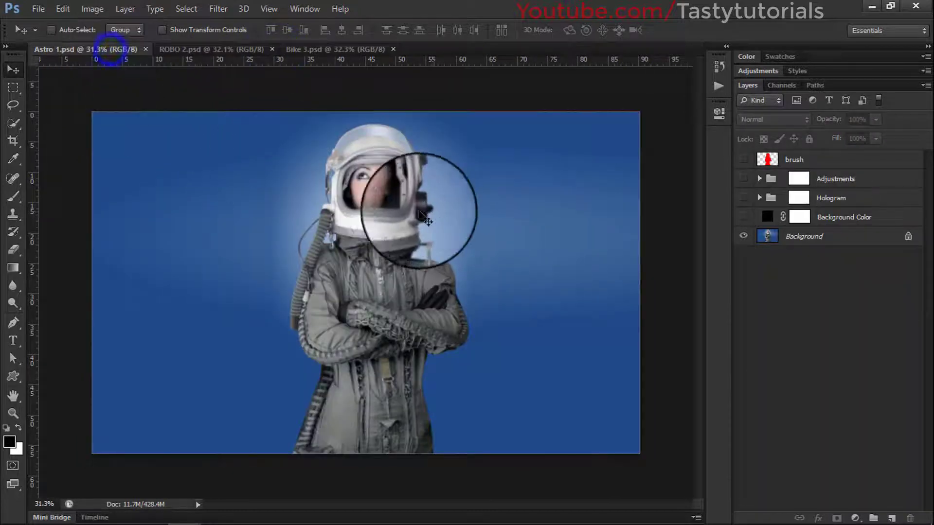
left_click(744, 161)
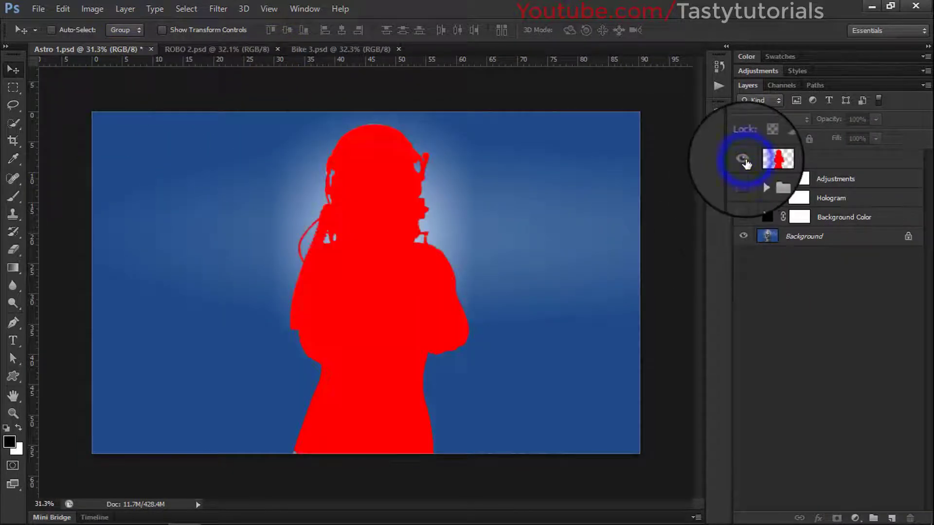
left_click(744, 160)
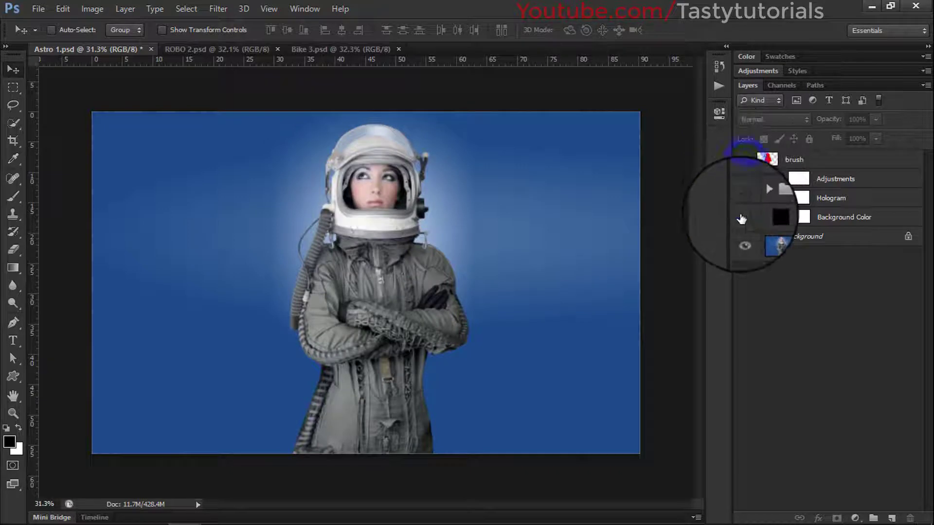
left_click(745, 206)
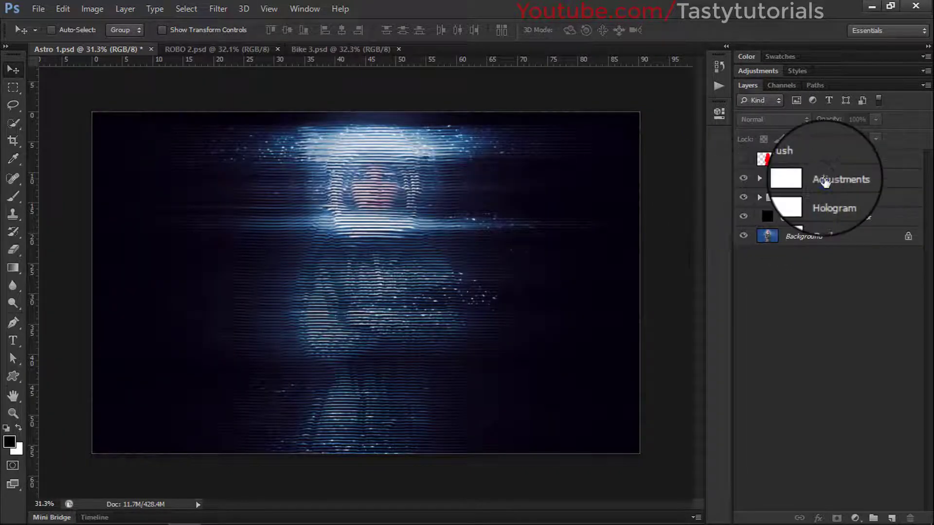
- Compare Astro 1 with the Hologram group and dark Background Color layer toggled off and on
left_click(821, 217)
left_click(816, 286)
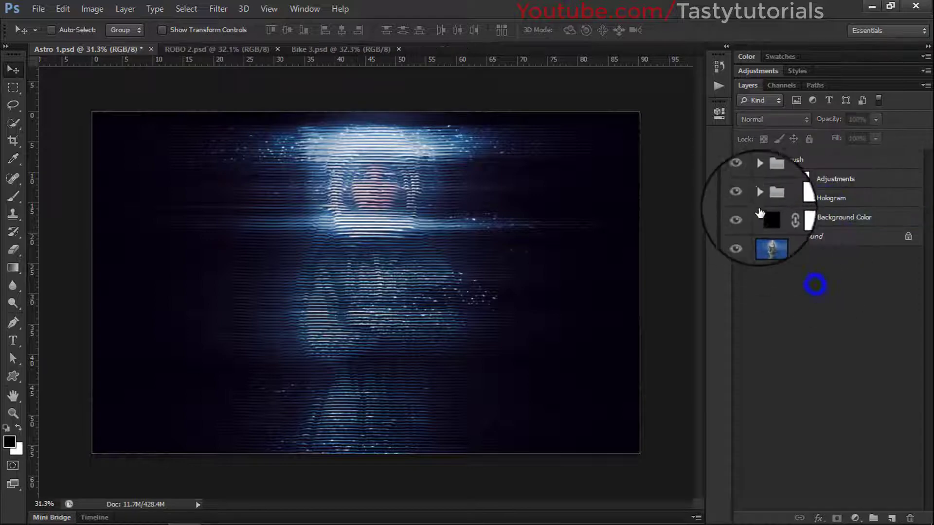
left_click(742, 199)
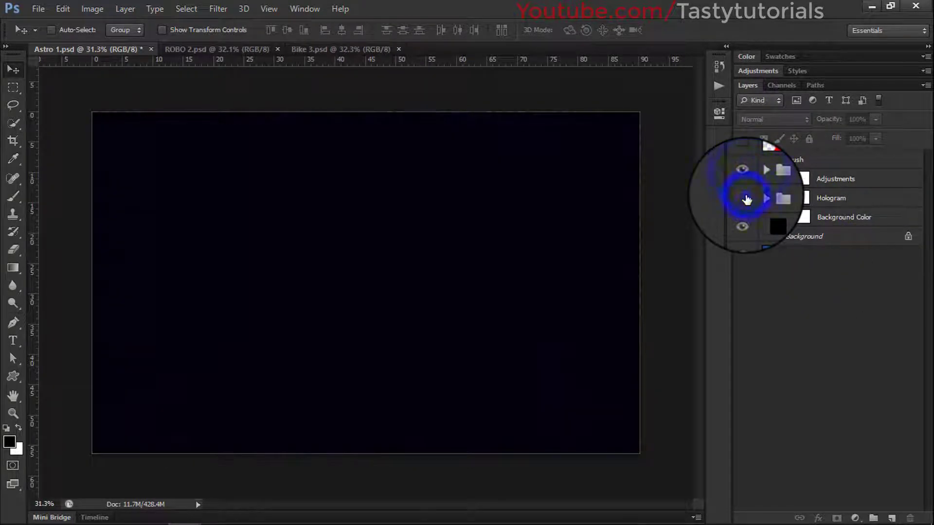
left_click(743, 198)
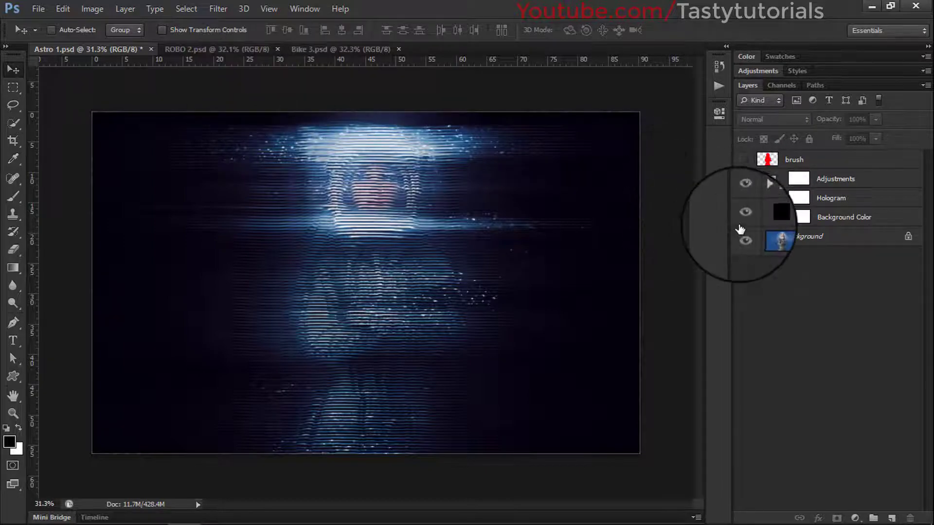
left_click(743, 217)
left_click(742, 217)
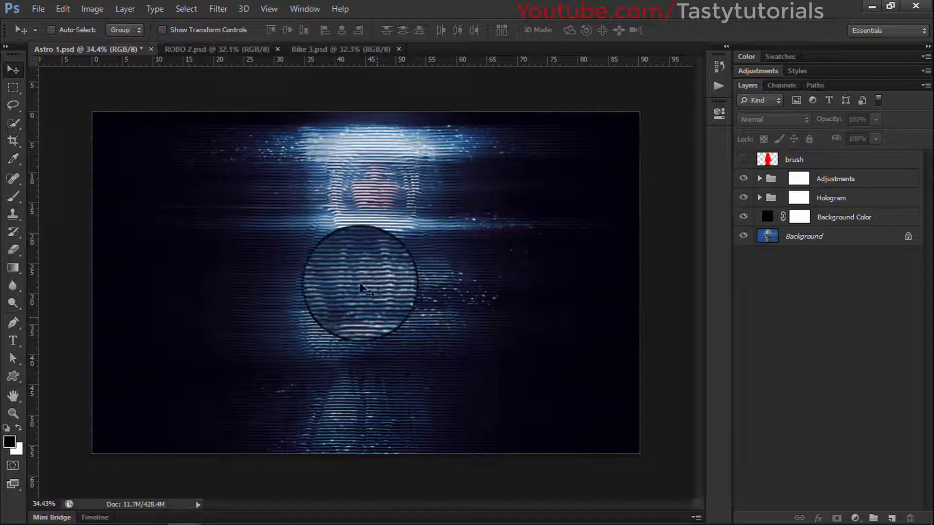
left_click(771, 241)
- Zoom in on Astro 1's scan lines, then close the document without saving
key("ctrl+plus")
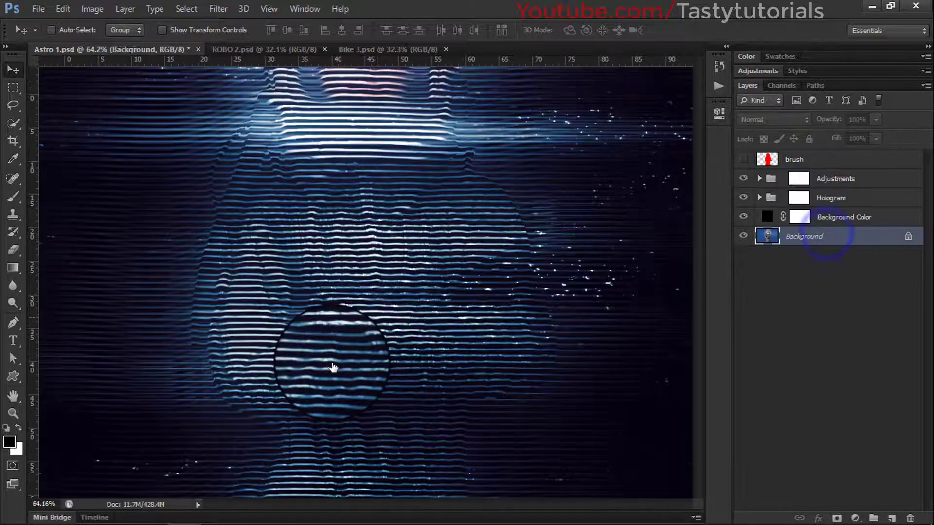
key("ctrl+plus")
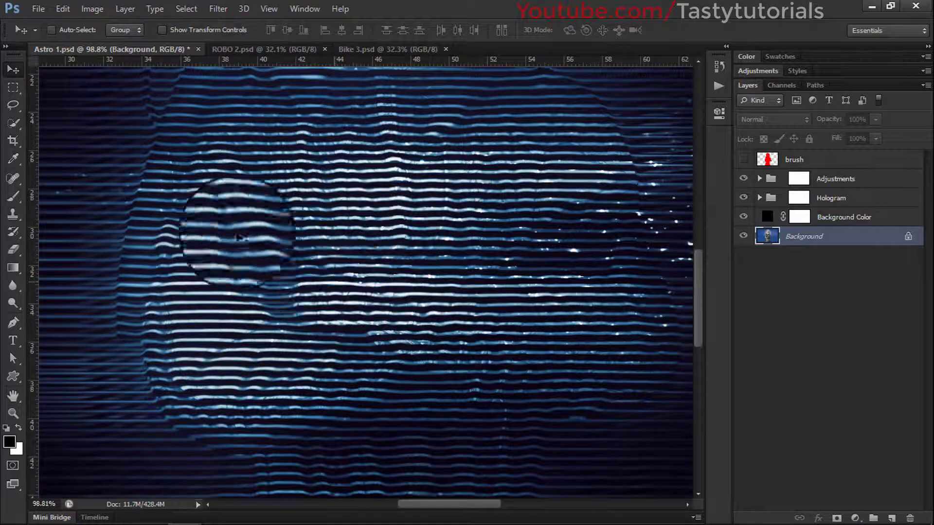
left_click(198, 49)
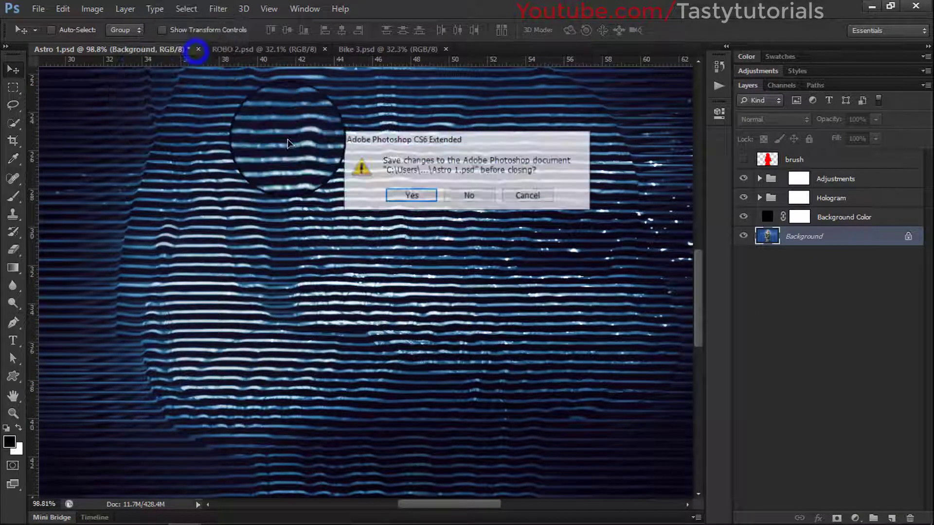
left_click(472, 199)
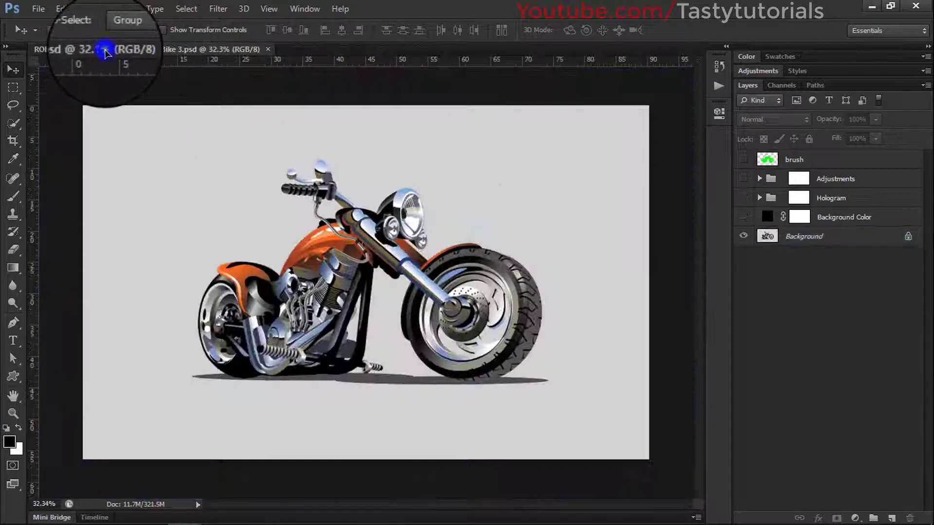
- Switch to Bike 3 and briefly show, then hide, the green silhouette over the bike
left_click(103, 49)
left_click(209, 49)
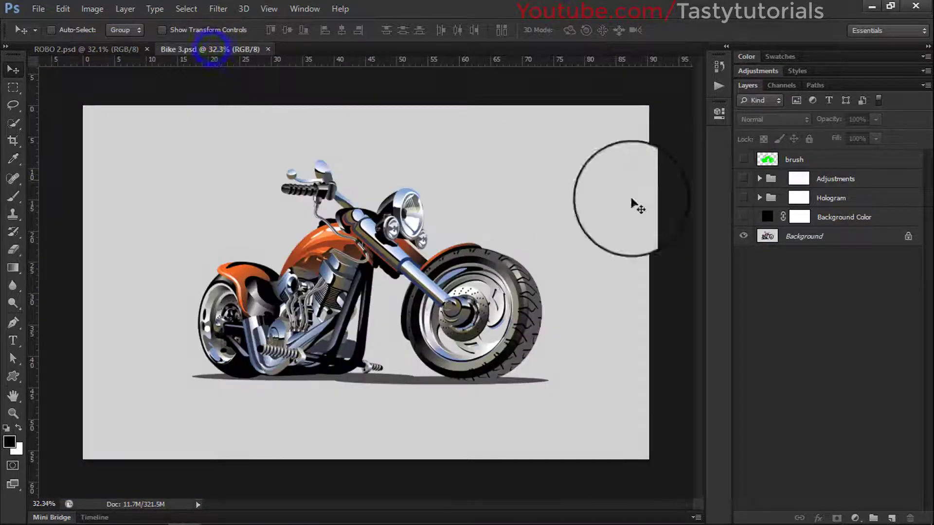
left_click(739, 160)
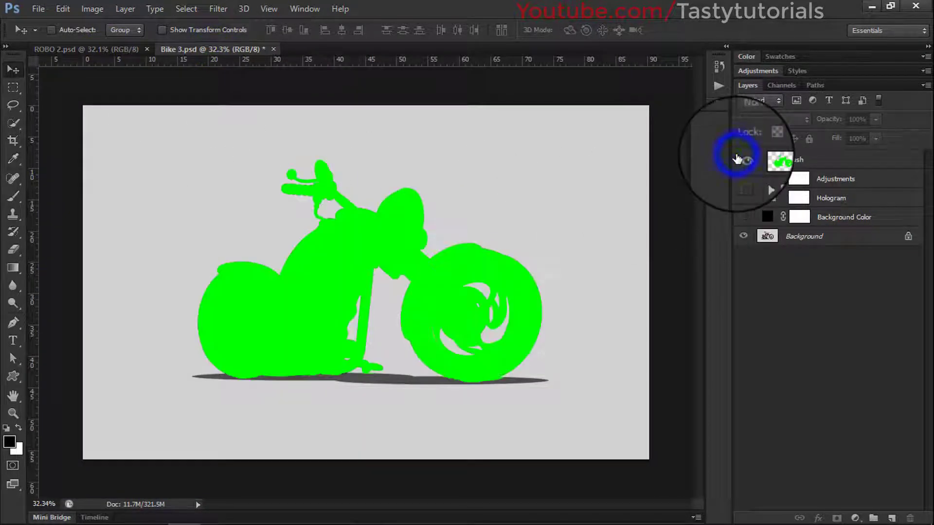
left_click(739, 160)
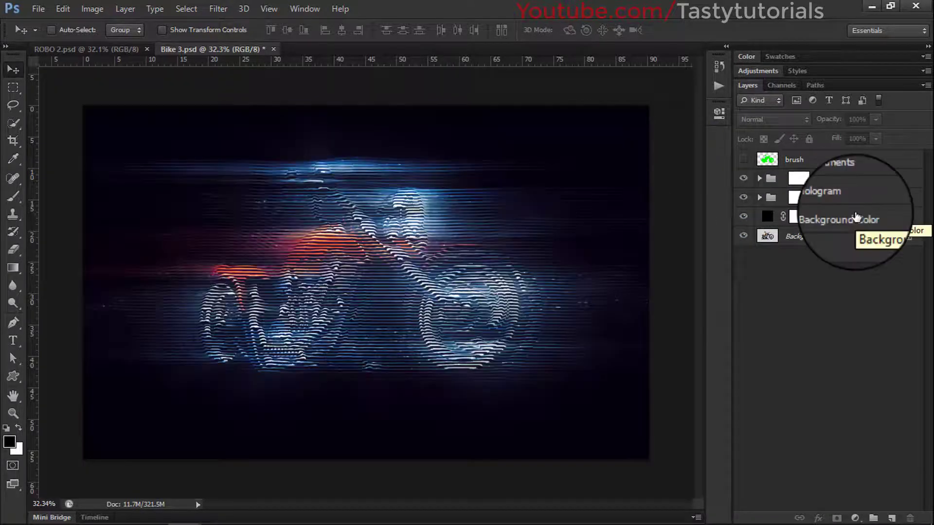
- Look over the Bike 3 layers and close the motorcycle hologram document
scroll(485, 306, "up", 1)
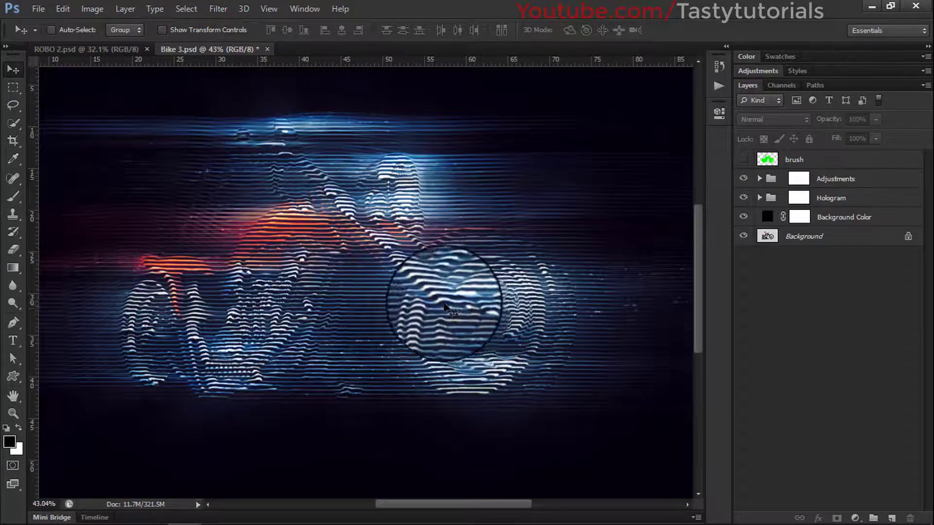
scroll(485, 305, "up", 3)
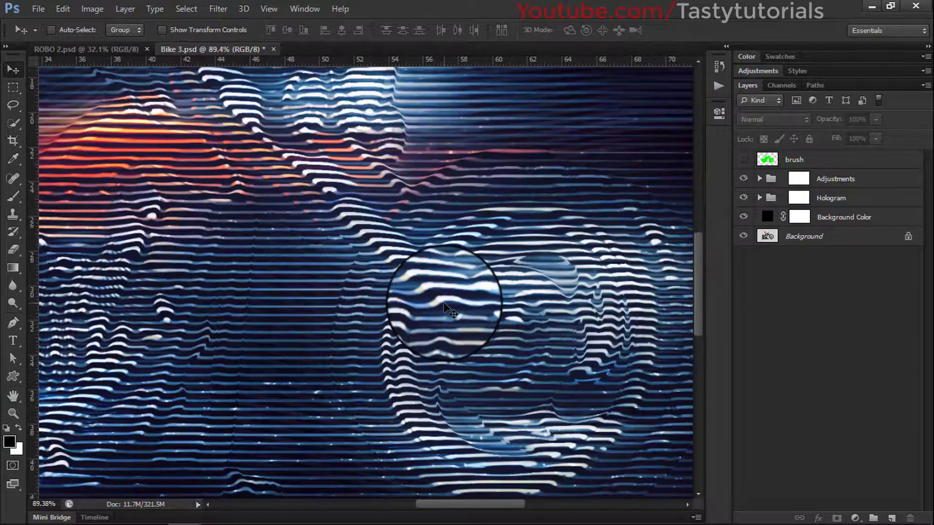
left_click_drag(481, 504, 416, 505)
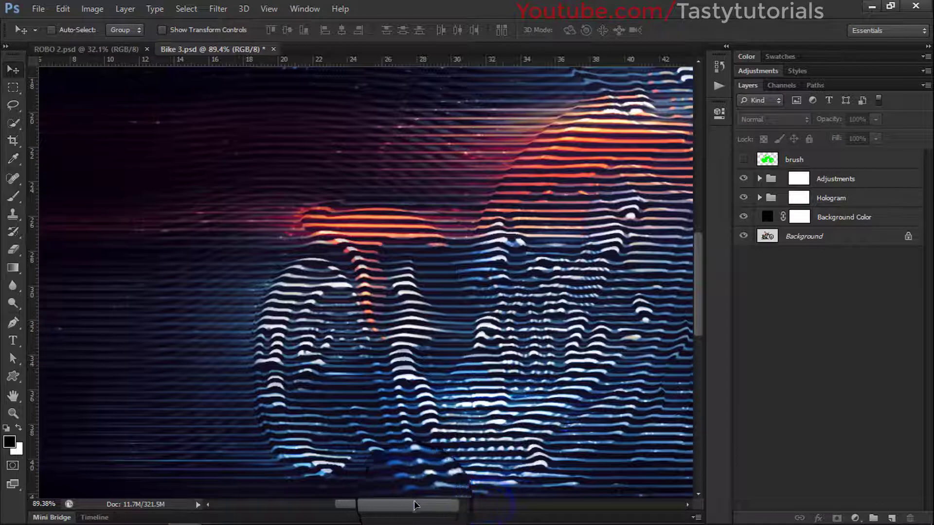
scroll(414, 506, "down", 2)
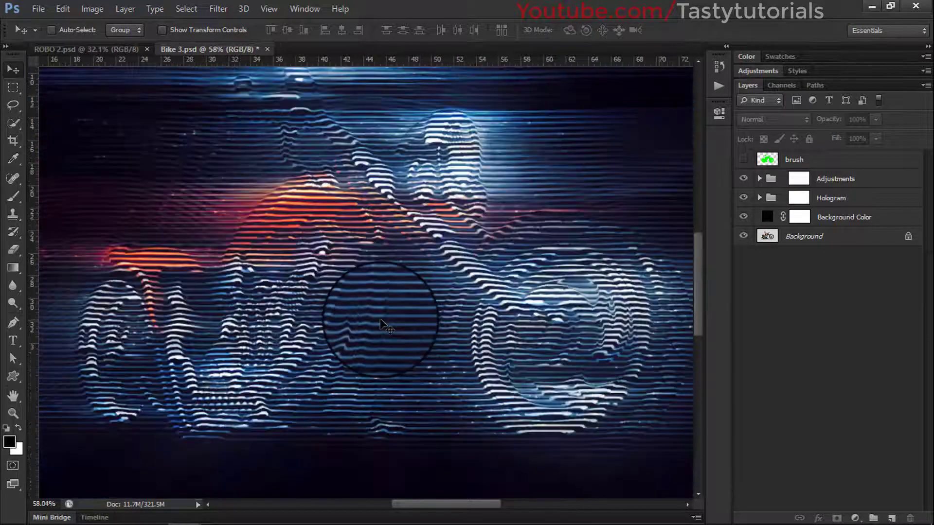
scroll(382, 325, "down", 1)
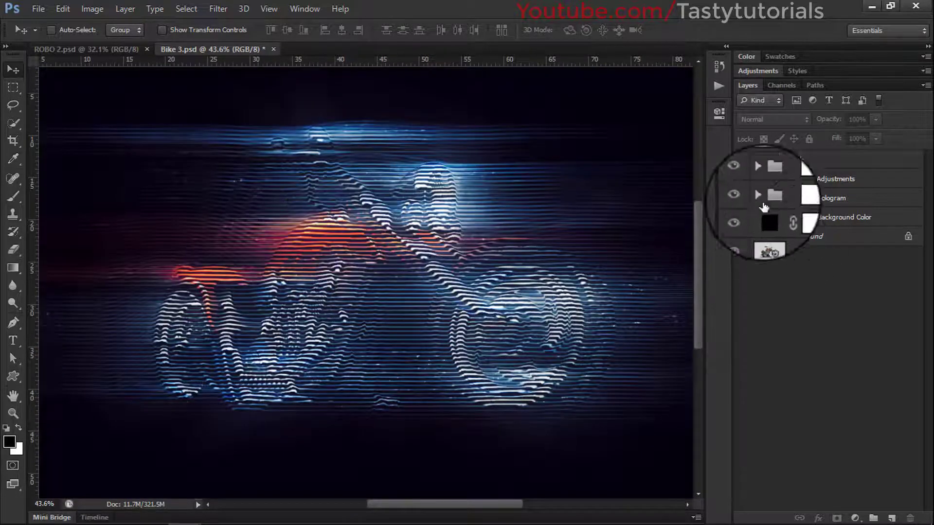
left_click(273, 51)
- Discard Bike 3's changes, then show ROBO 2's Background Color and expanded Hologram group
left_click(470, 197)
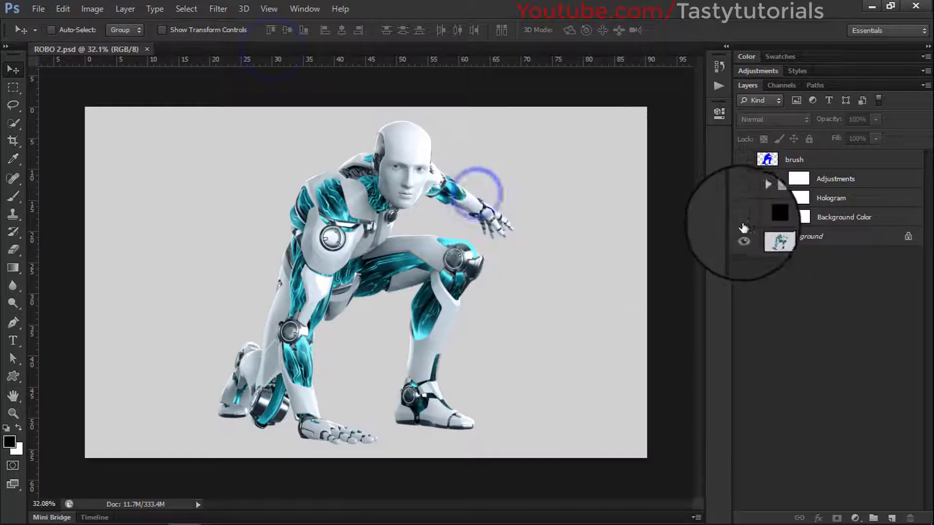
left_click(743, 219)
left_click(744, 197)
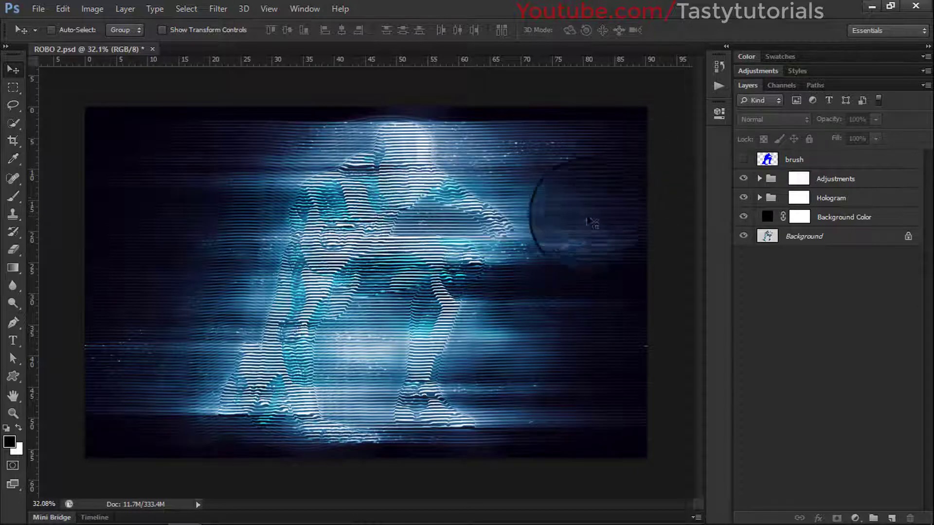
left_click(759, 198)
- Compare the robot with Soft Zoom Glow, Boost Contrast and Glow 1 toggled
scroll(758, 244, "down", 1)
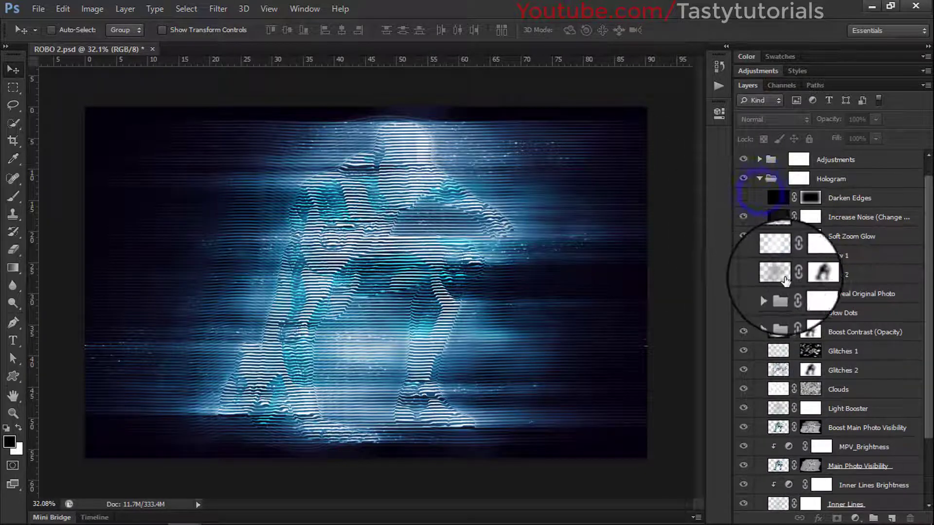
left_click(744, 236)
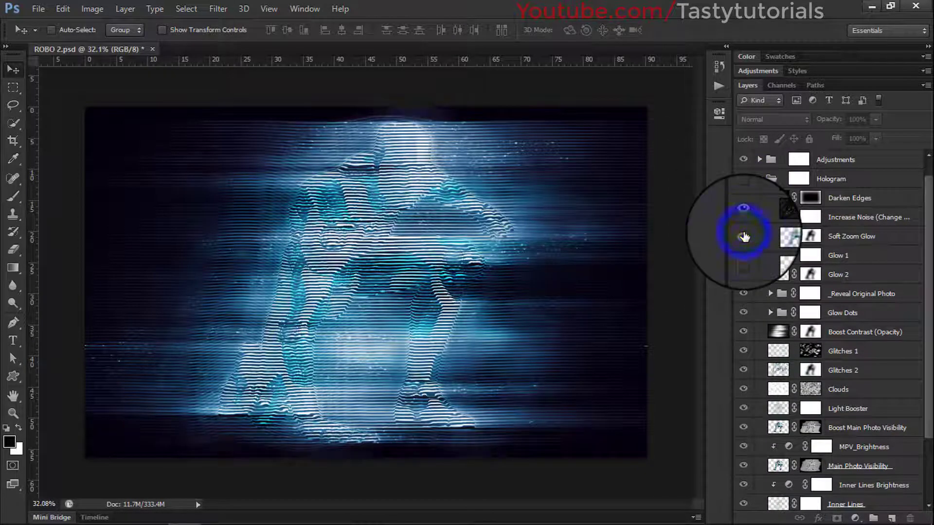
left_click(743, 339)
left_click(744, 341)
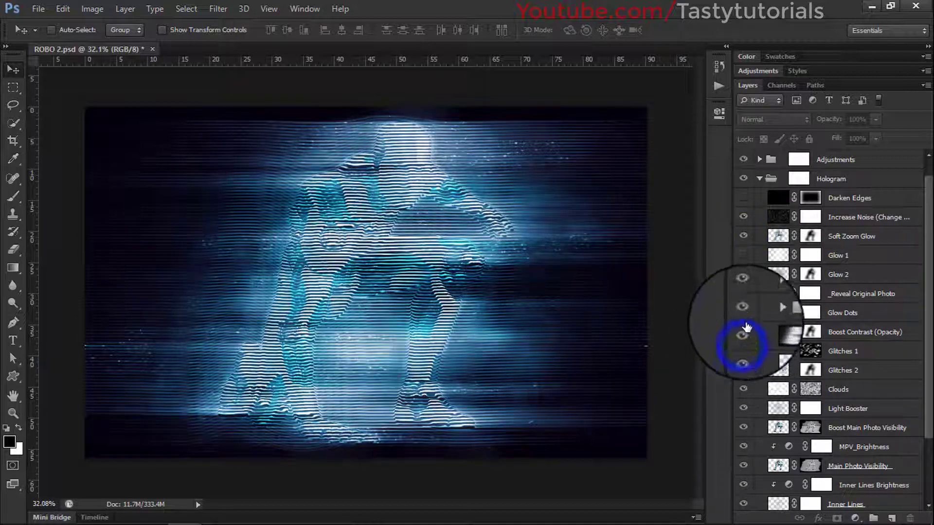
left_click(742, 263)
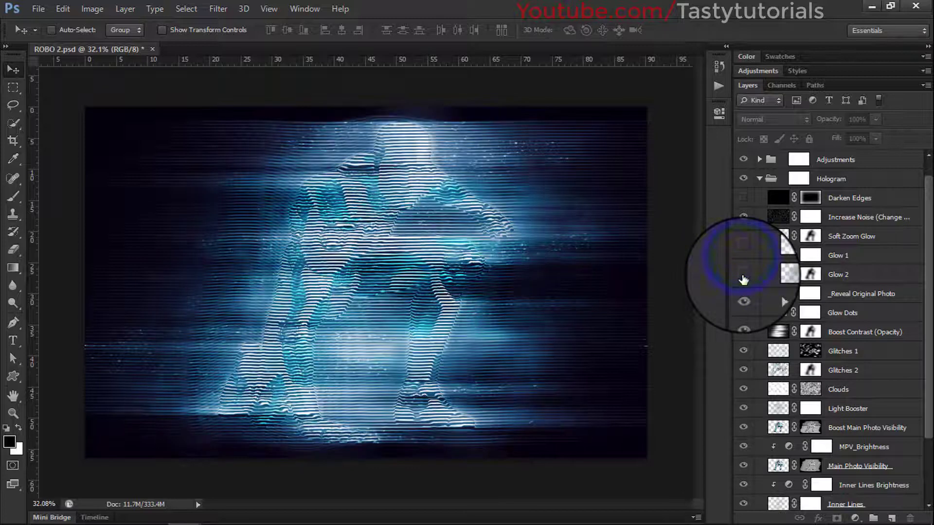
- Toggle Glitches 1, Glitches 2 and Light Booster, then close ROBO 2 without saving
left_click(742, 352)
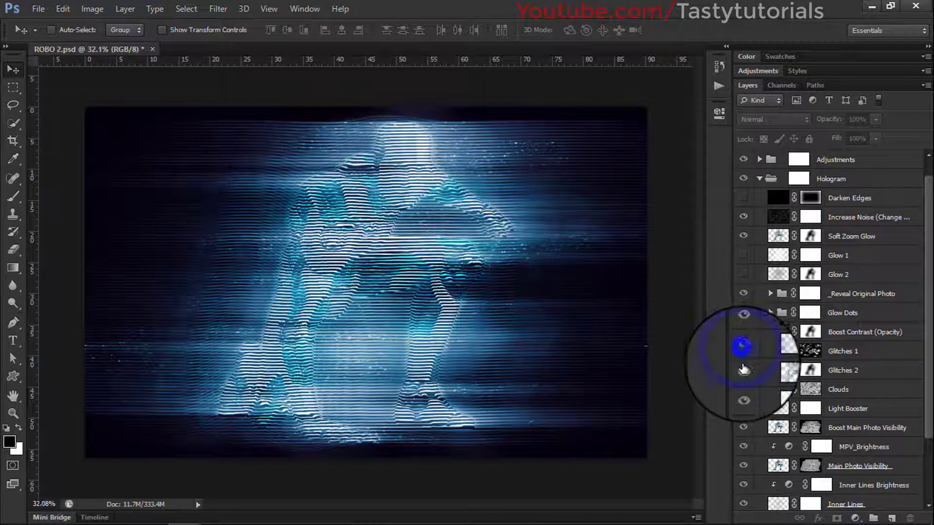
left_click(744, 371)
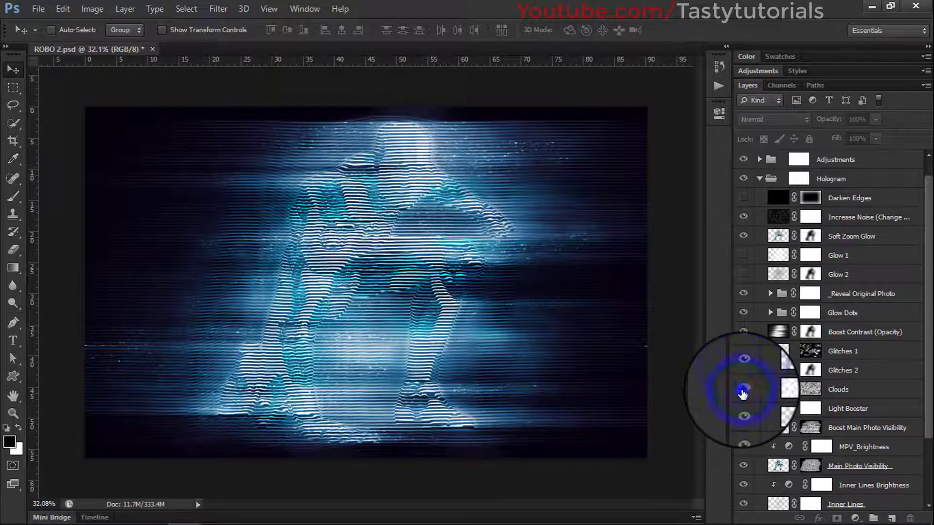
left_click(740, 410)
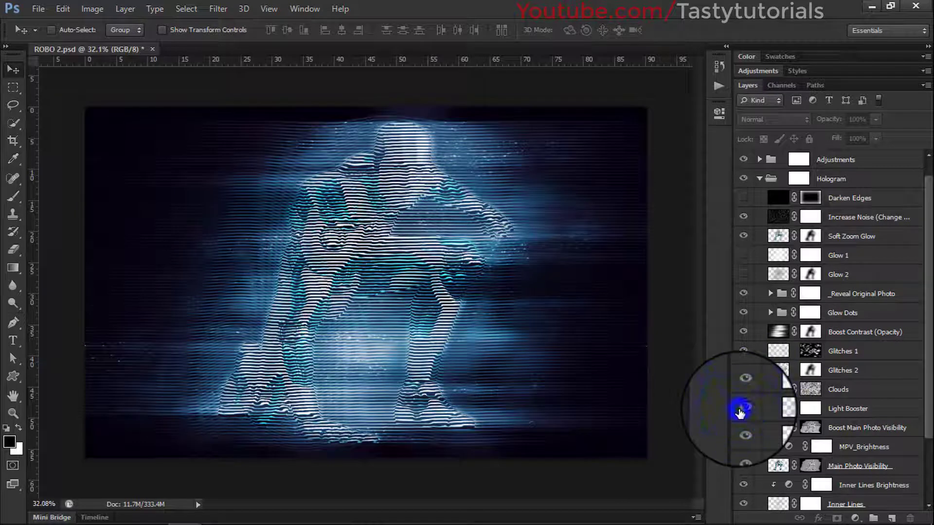
left_click(739, 410)
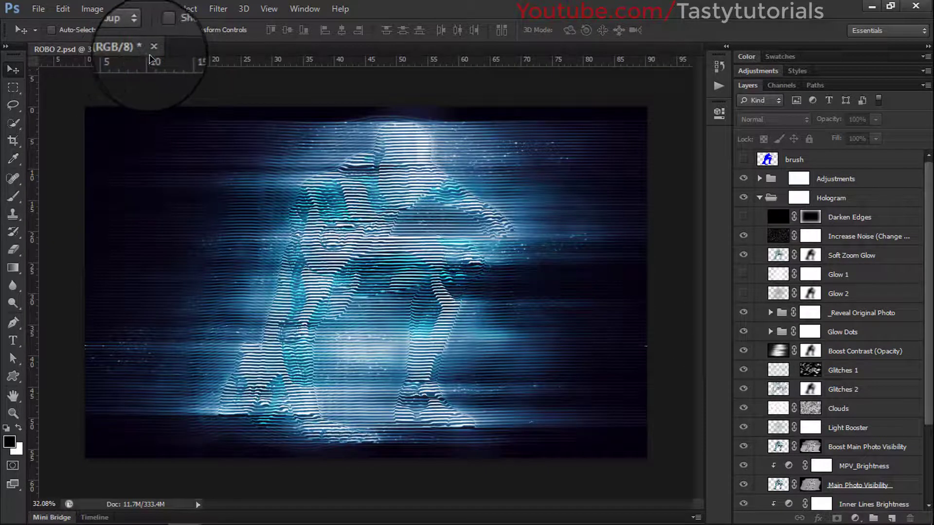
left_click(153, 47)
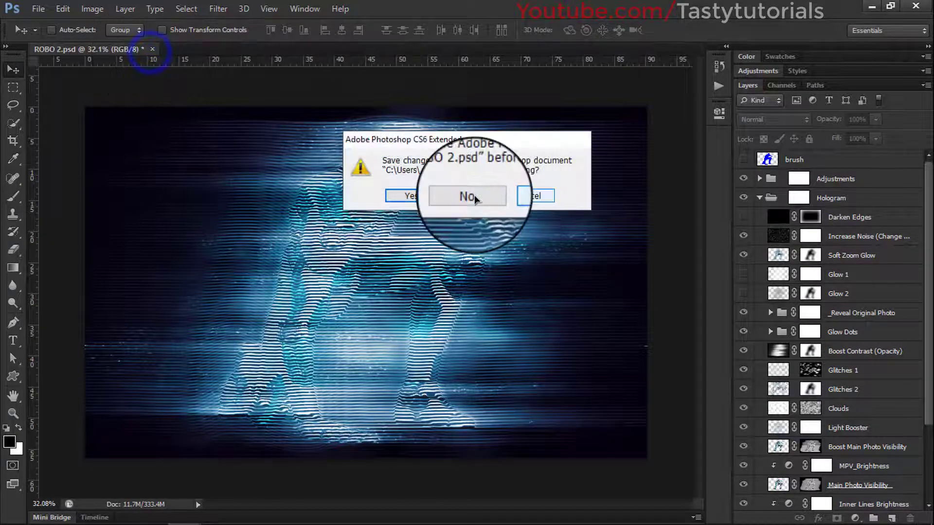
left_click(470, 195)
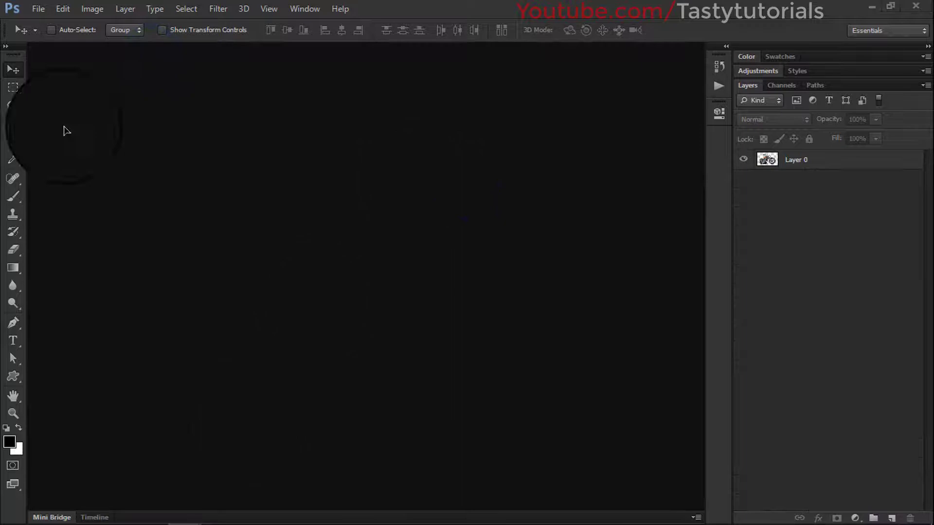
- Reopen motorcycle.png from File > Open Recent and dock its floating window in the tab bar
left_click(37, 8)
left_click(162, 102)
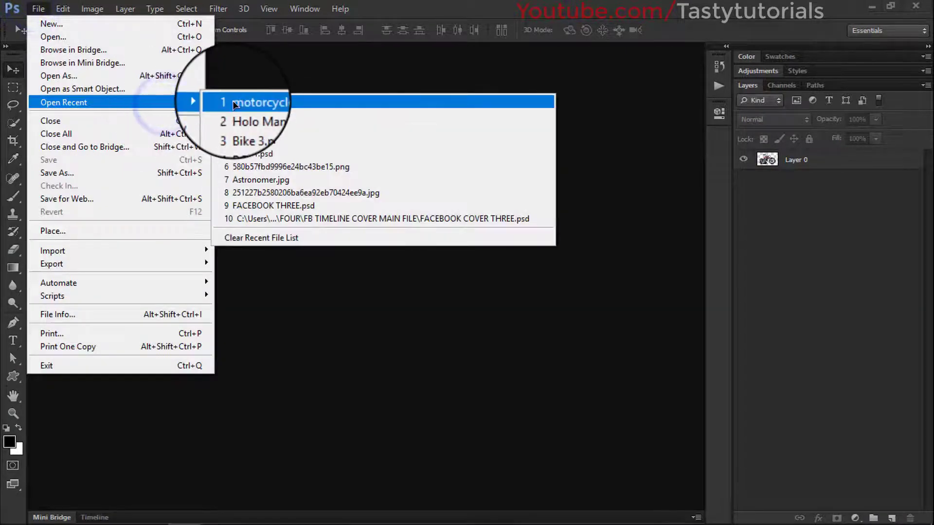
left_click(235, 105)
left_click_drag(809, 312, 311, 48)
scroll(338, 284, "up", 5)
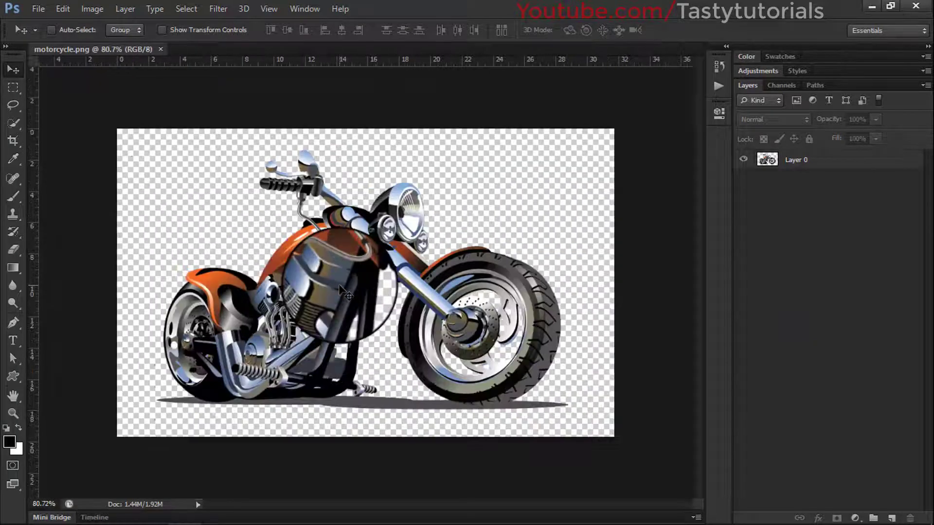
scroll(339, 285, "up", 1)
scroll(340, 286, "down", 1)
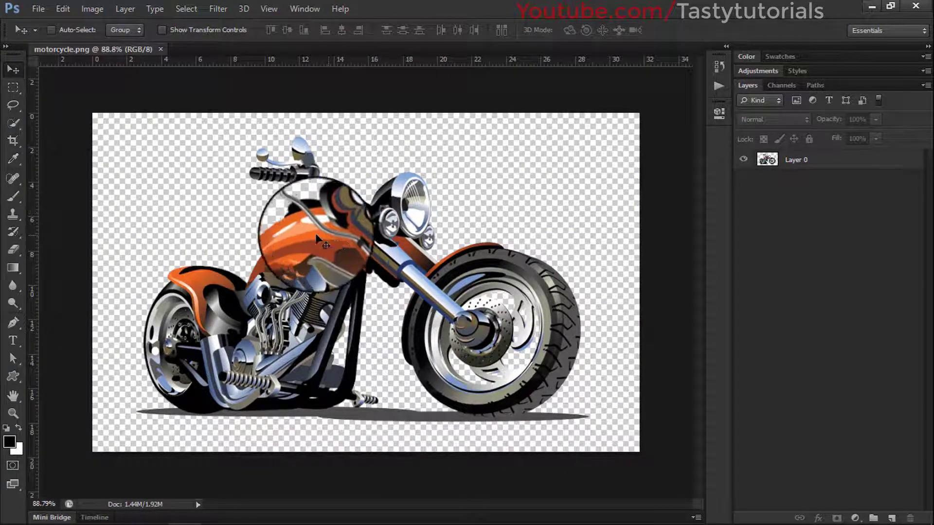
left_click(38, 11)
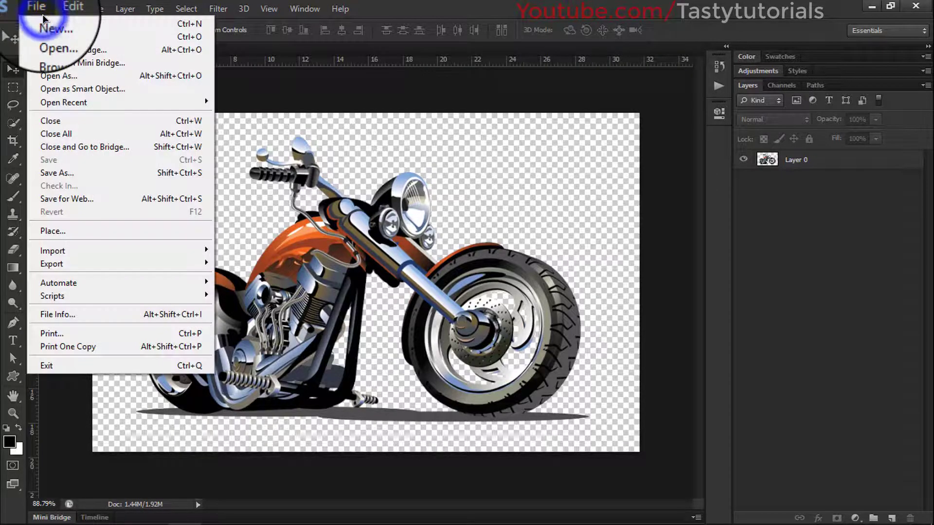
- Confirm 2560 × 1600 px at 72 ppi with transparent background, name it Test, and create it
left_click(40, 25)
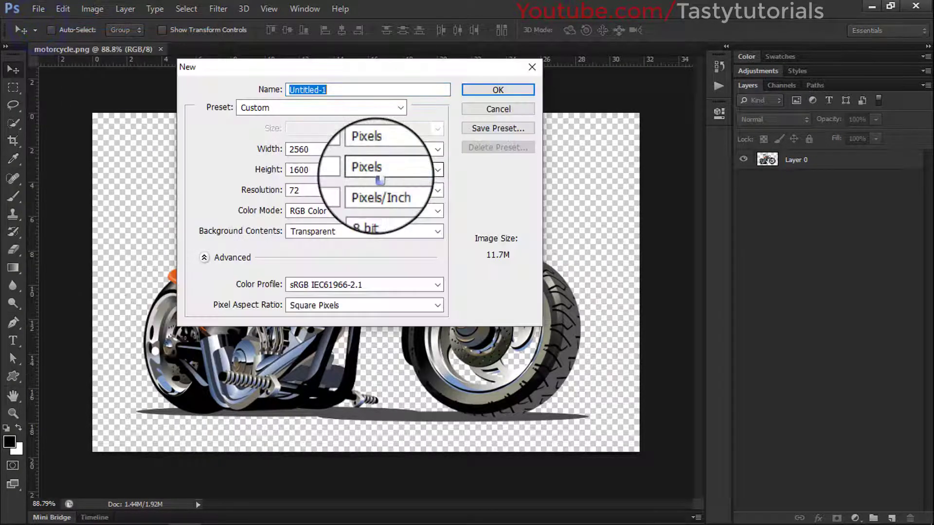
double_click(313, 150)
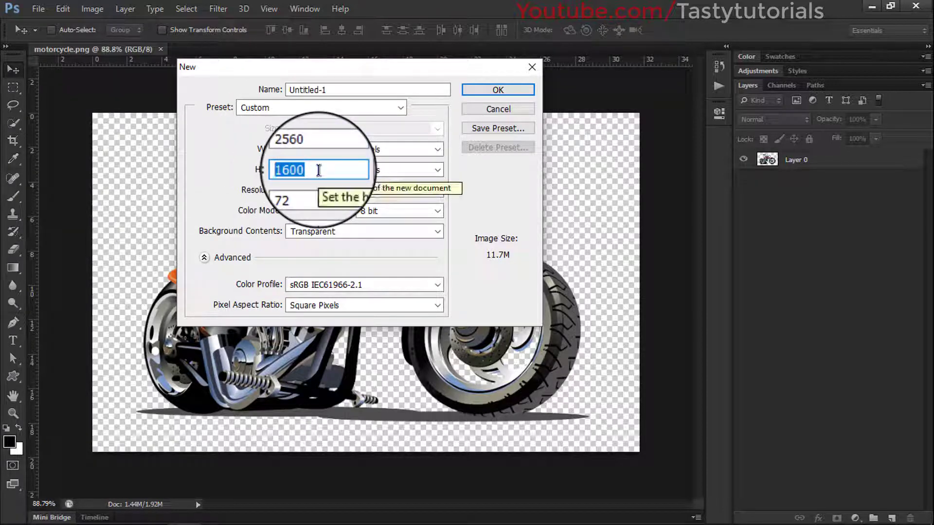
double_click(321, 150)
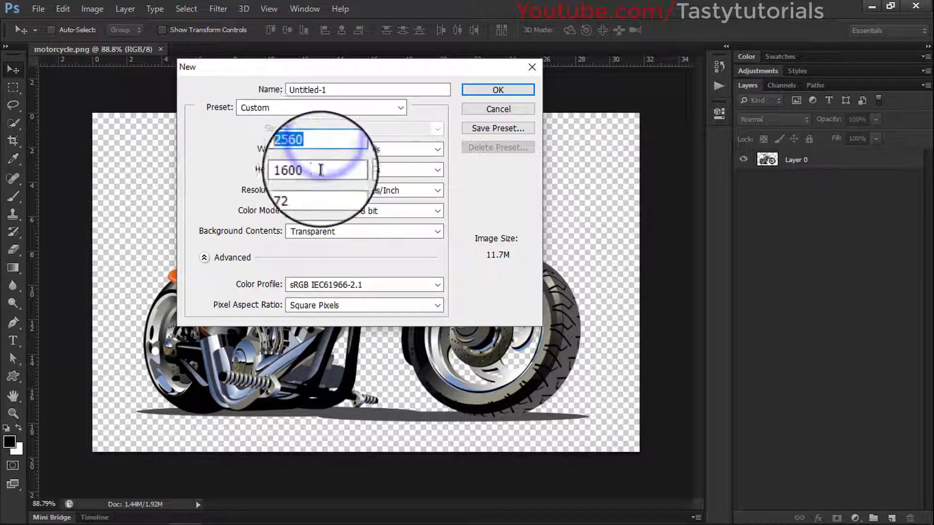
double_click(322, 169)
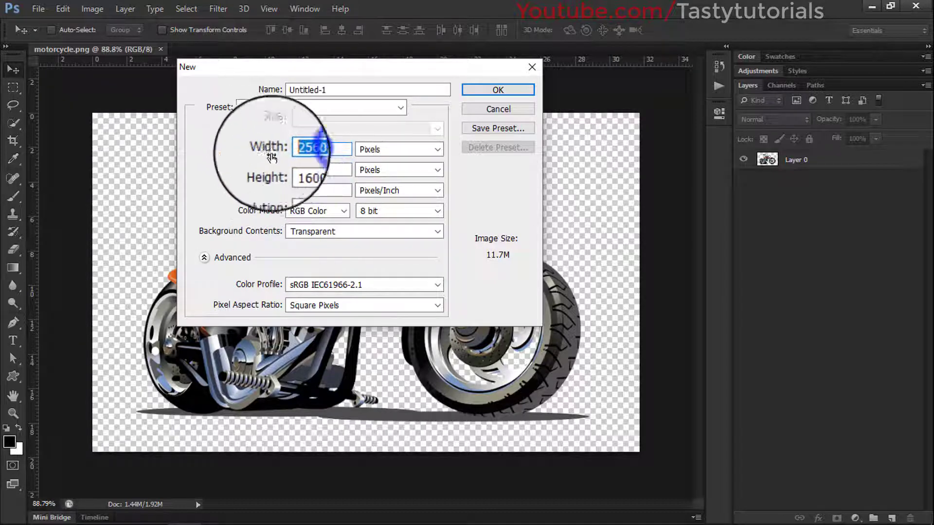
double_click(306, 146)
double_click(314, 173)
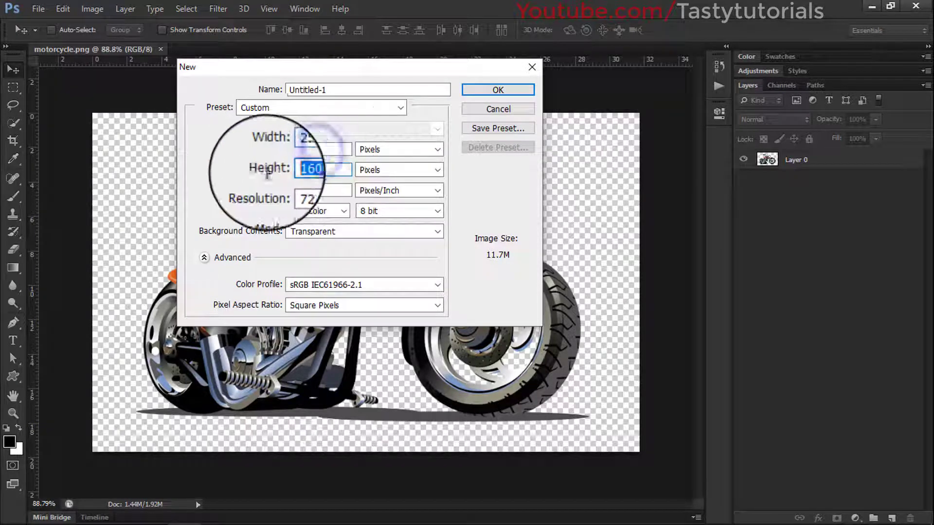
double_click(307, 148)
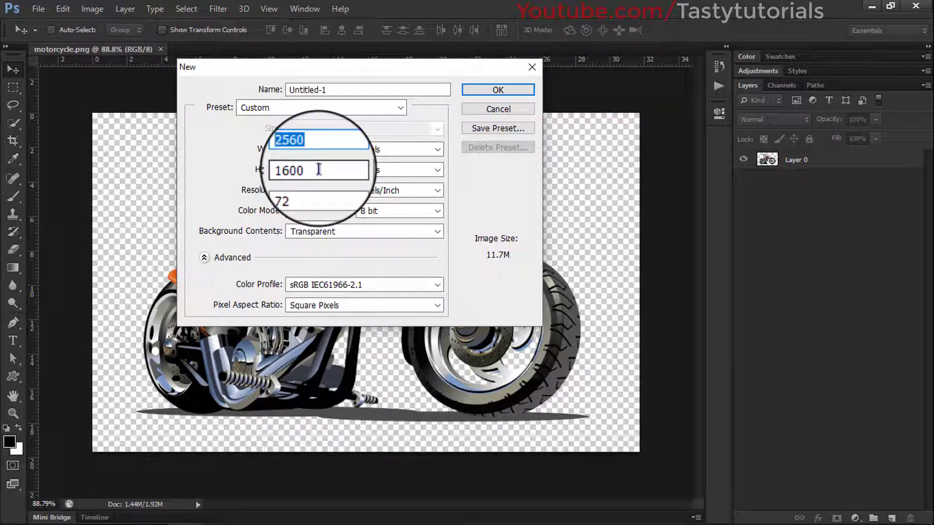
left_click(333, 91)
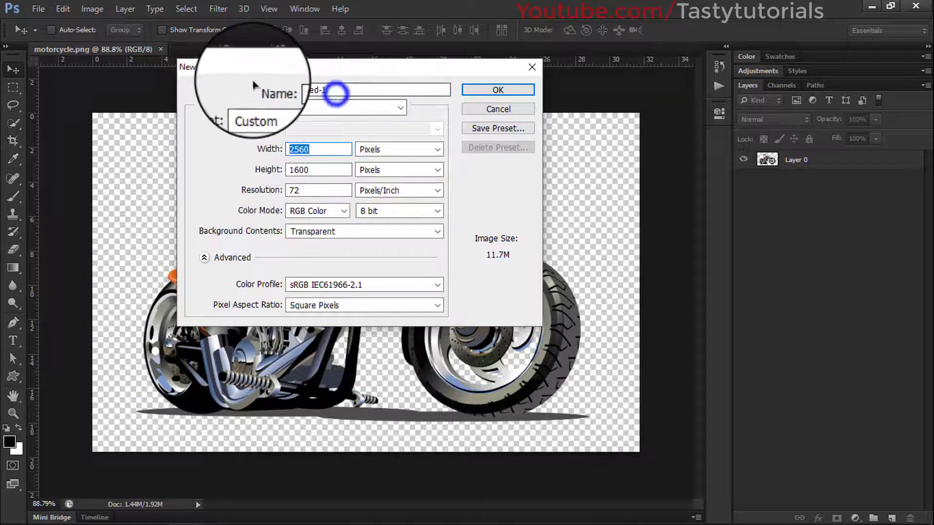
key("ctrl+a")
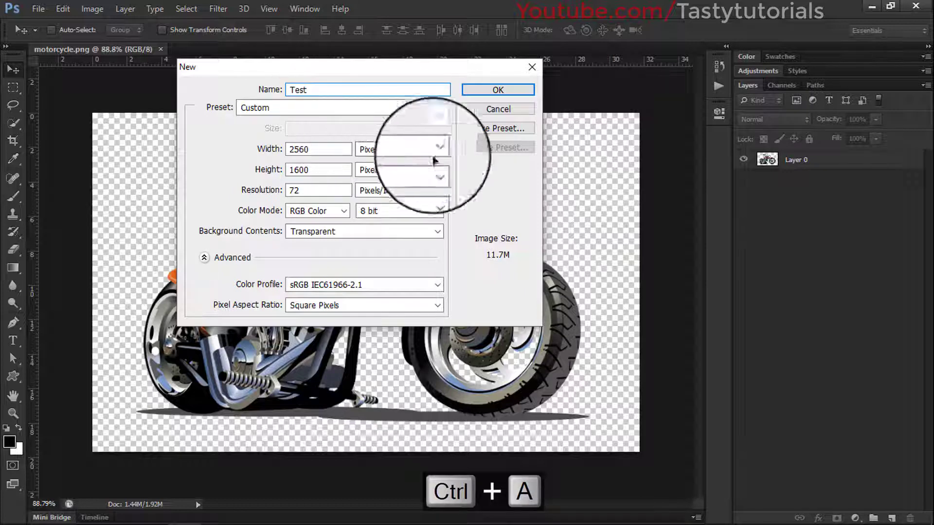
left_click(510, 91)
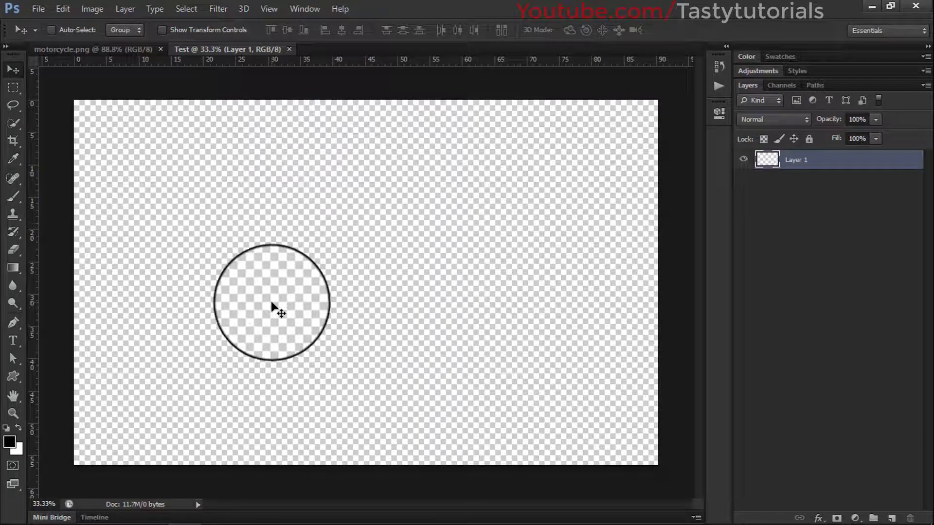
- Copy motorcycle.png's Layer 0 into the Test document
left_click(102, 50)
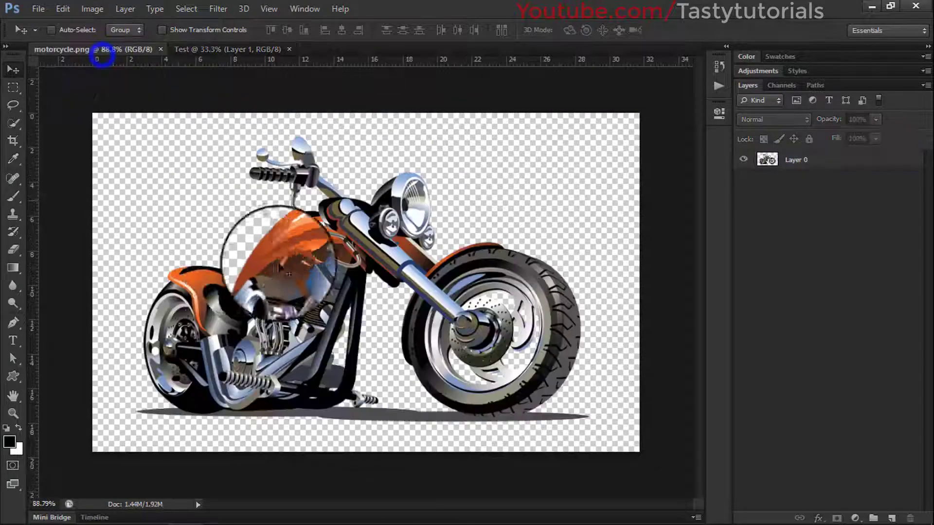
left_click(311, 214)
left_click(454, 195)
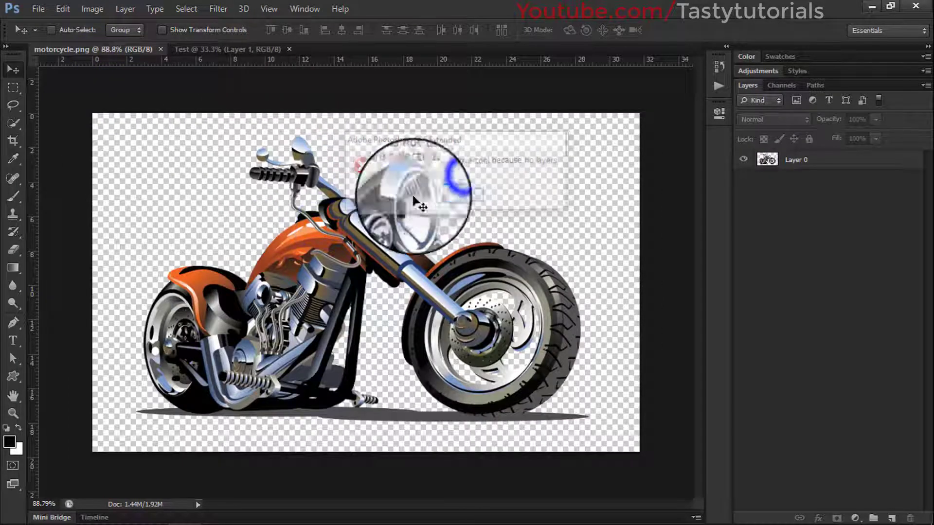
left_click(778, 160)
left_click_drag(391, 221, 359, 288)
- Scale the motorcycle to about 256% and align it to the canvas's horizontal and vertical centres
key("ctrl+t")
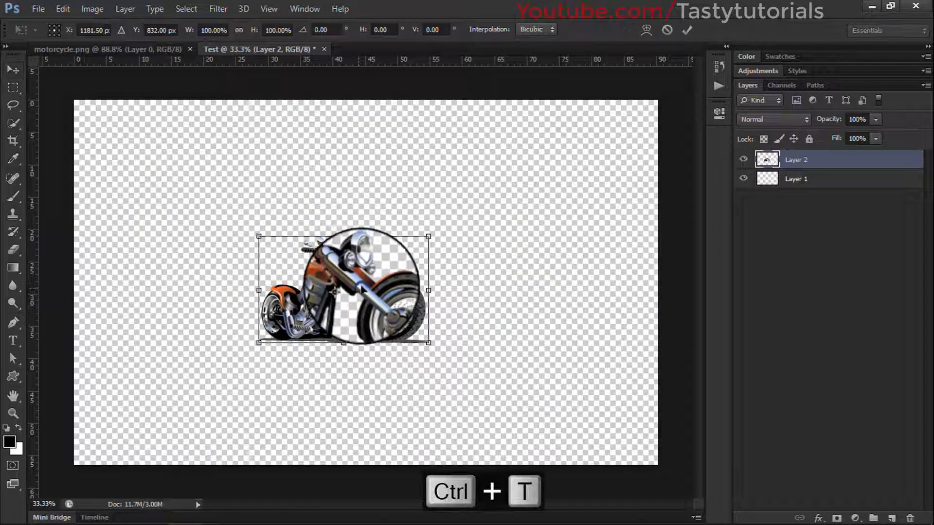
left_click_drag(436, 233, 564, 146)
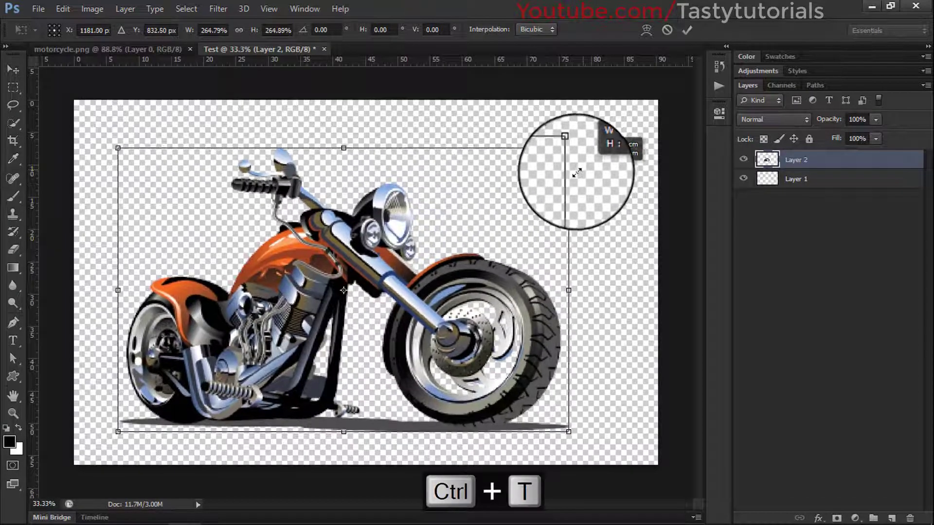
left_click_drag(454, 246, 487, 235)
left_click(687, 31)
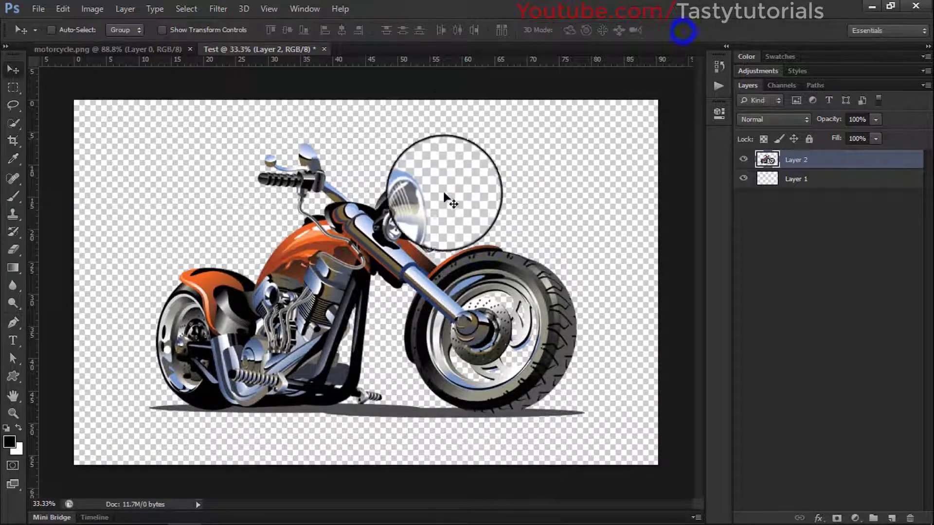
key("ctrl+a")
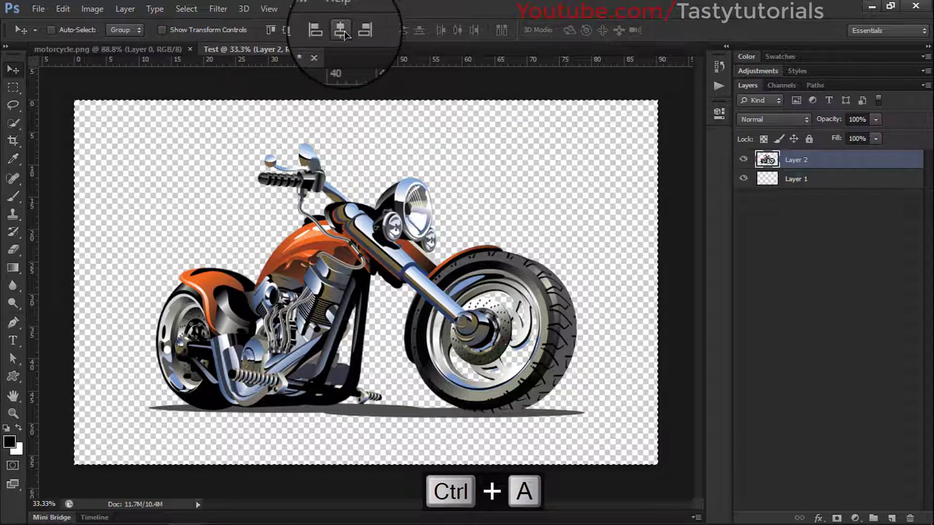
left_click(342, 31)
left_click(289, 35)
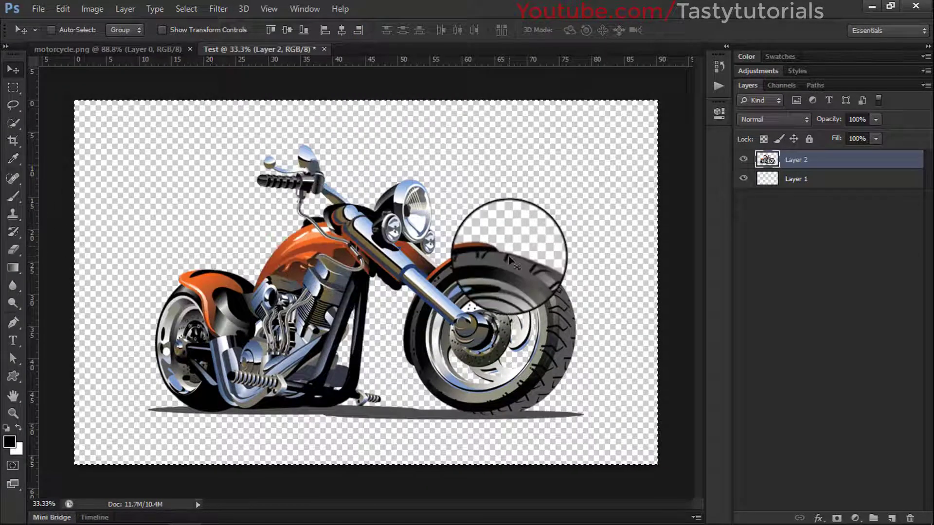
key("ctrl+d")
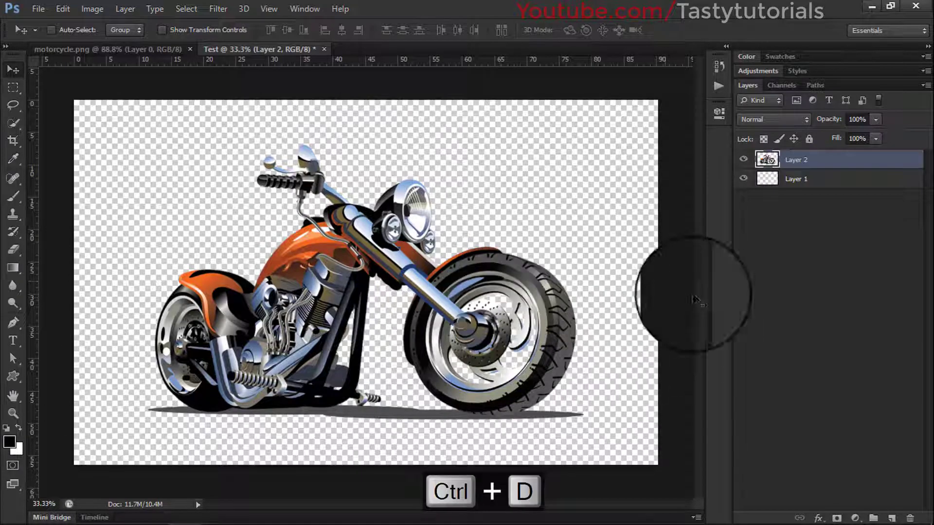
- Add a new layer named brush above the motorcycle and rename Layer 2 to Bike
left_click(892, 519)
double_click(798, 160)
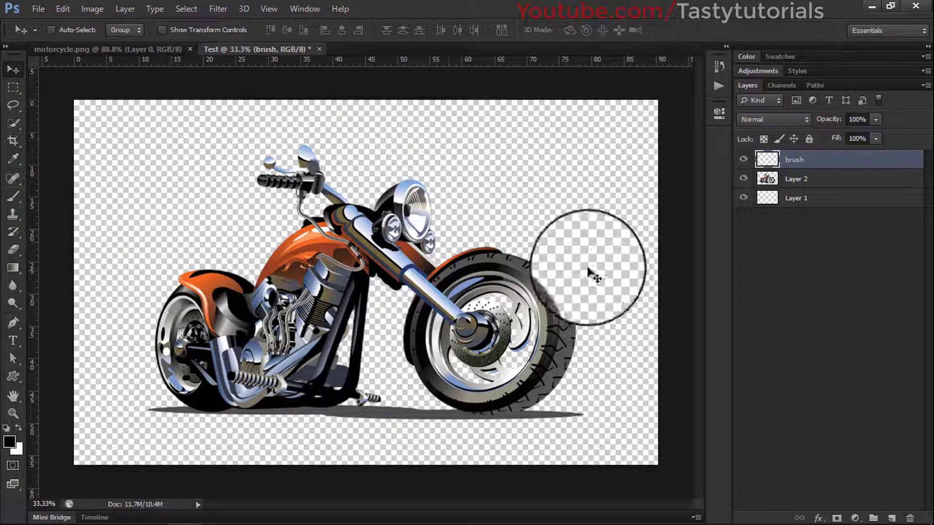
double_click(796, 186)
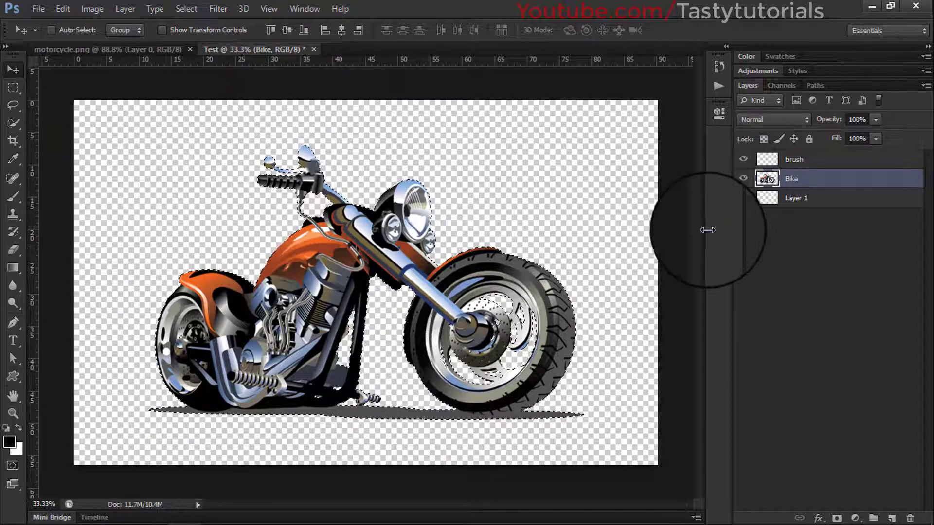
- Fill the bike selection on the brush layer with pure green (R0 G255 B0), then deselect
left_click(795, 160)
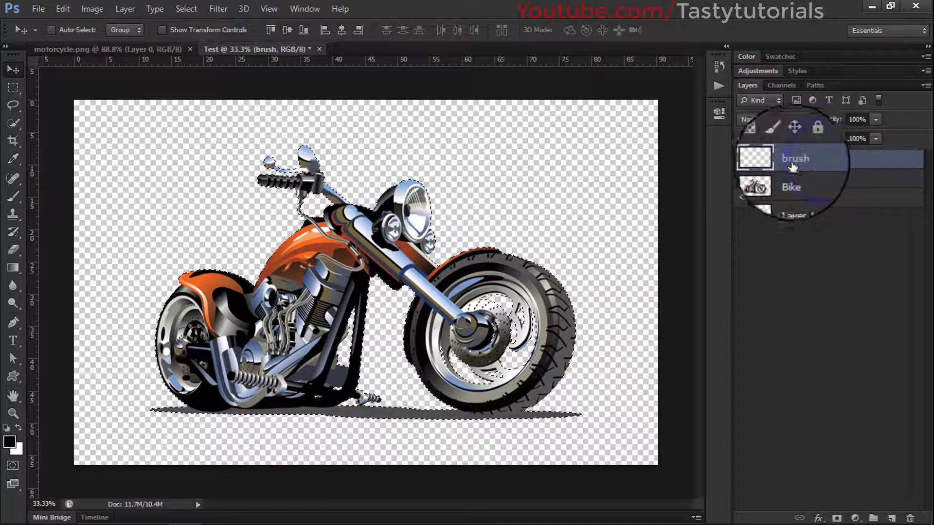
left_click(741, 64)
left_click_drag(775, 88, 830, 87)
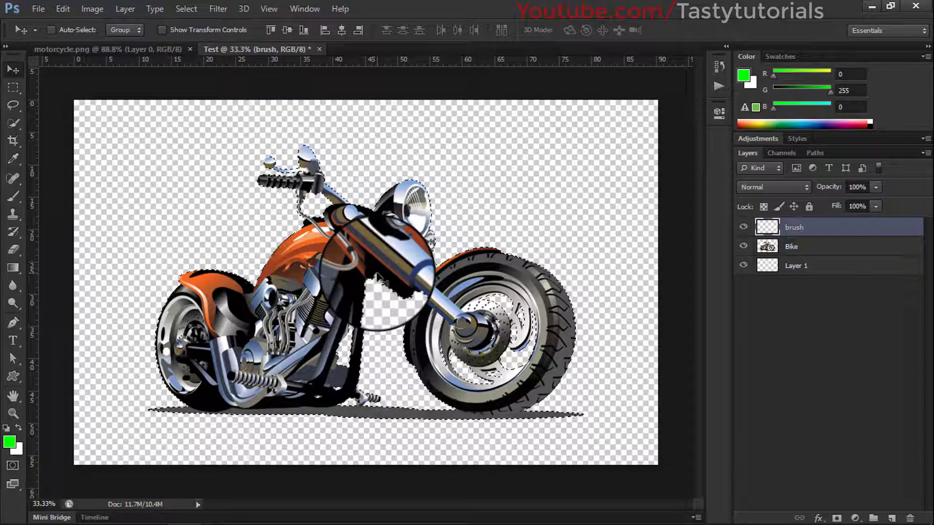
key("alt+BackSpace")
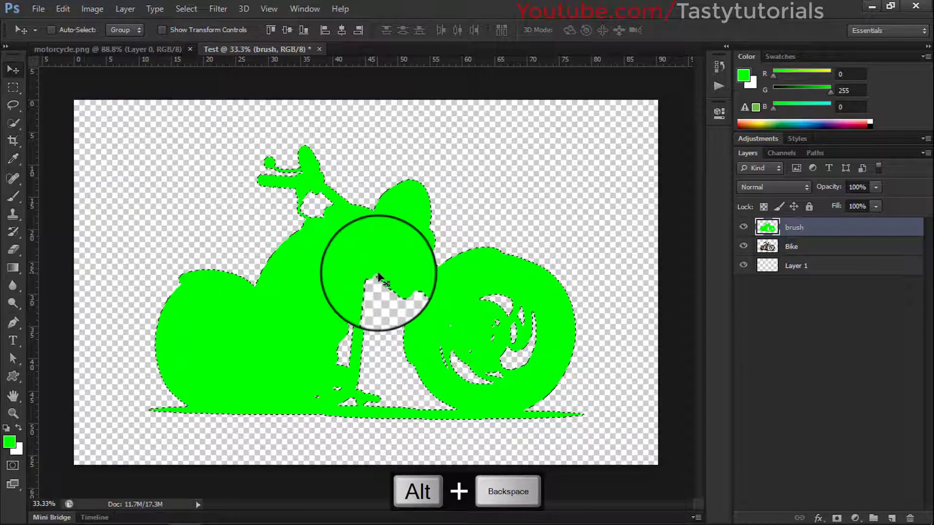
key("ctrl+d")
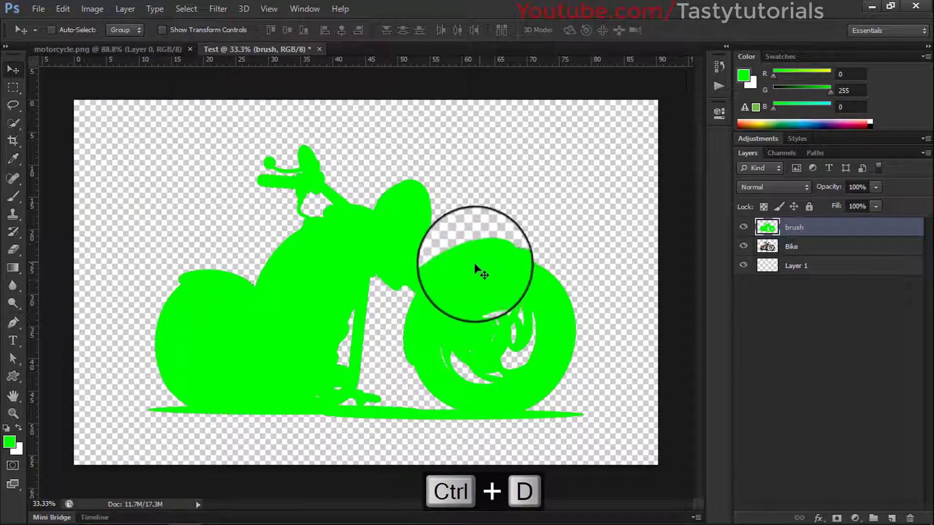
- Zoom in on the green silhouette and toggle the brush layer off and on to compare
scroll(369, 421, "up", 3)
left_click_drag(401, 331, 416, 295)
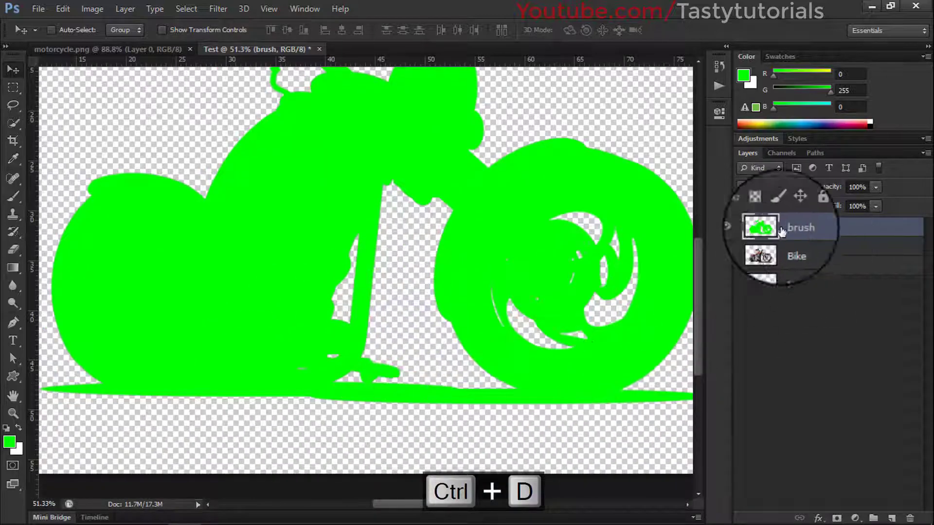
left_click(743, 227)
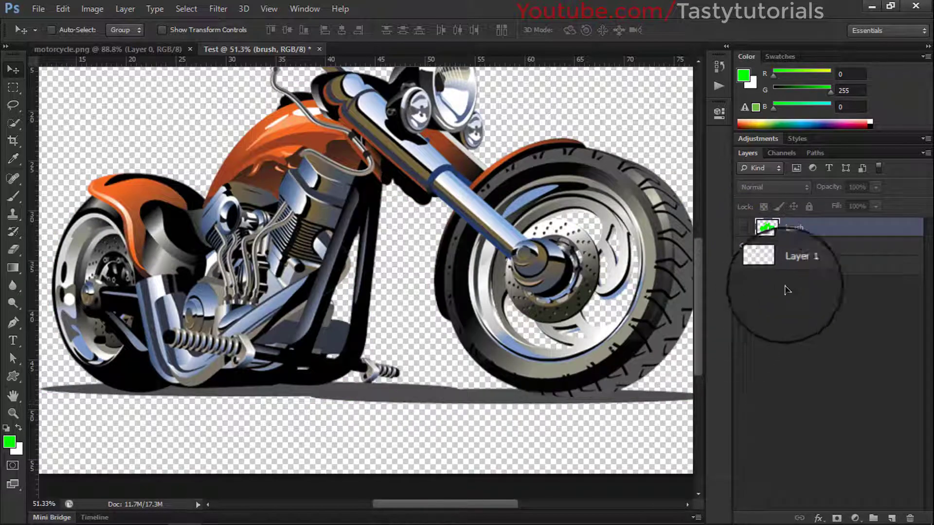
left_click(740, 228)
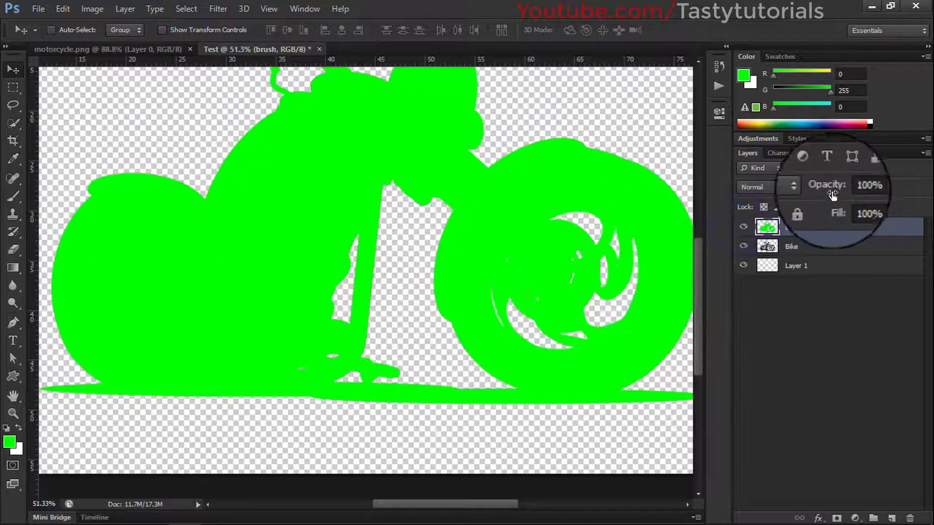
- Lower the brush layer's opacity to 41% so the bike shows through
left_click(854, 187)
type("41")
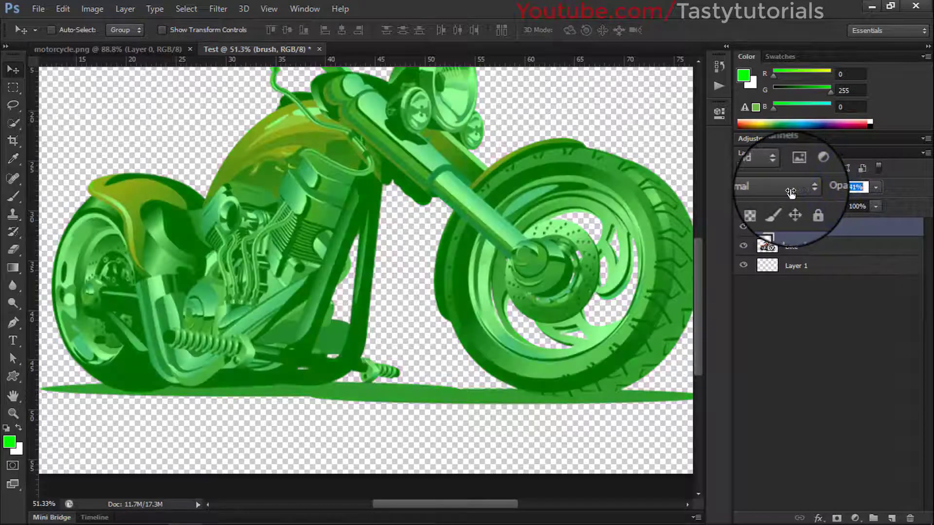
scroll(355, 191, "down", 4)
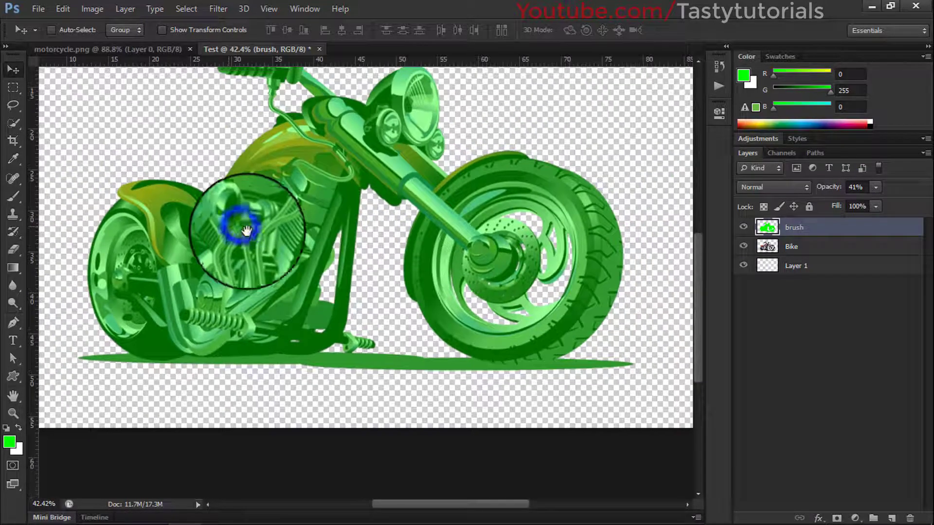
- Lasso and remove the ground-shadow area from the green fill, then restore 100% opacity
left_click(13, 104)
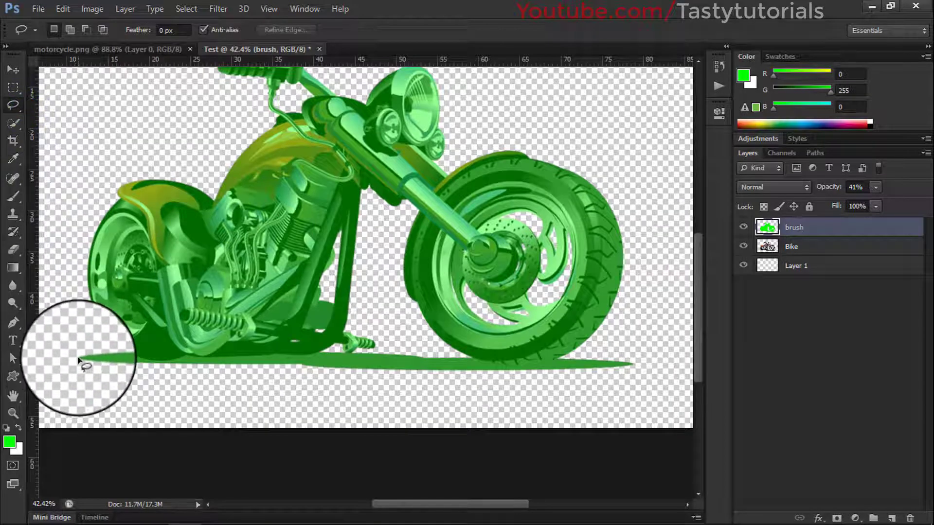
left_click_drag(123, 354, 181, 360)
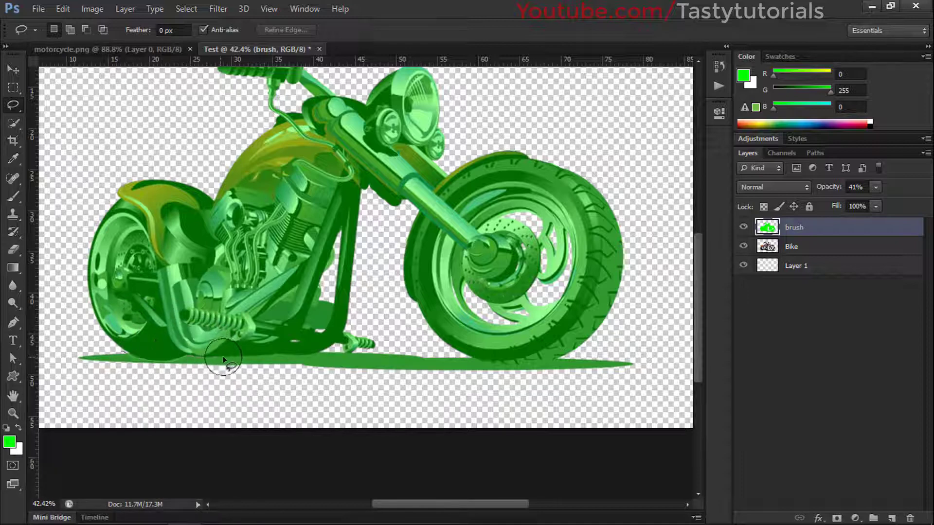
scroll(504, 370, "up", 5)
left_click_drag(504, 369, 467, 362)
key("ctrl+d")
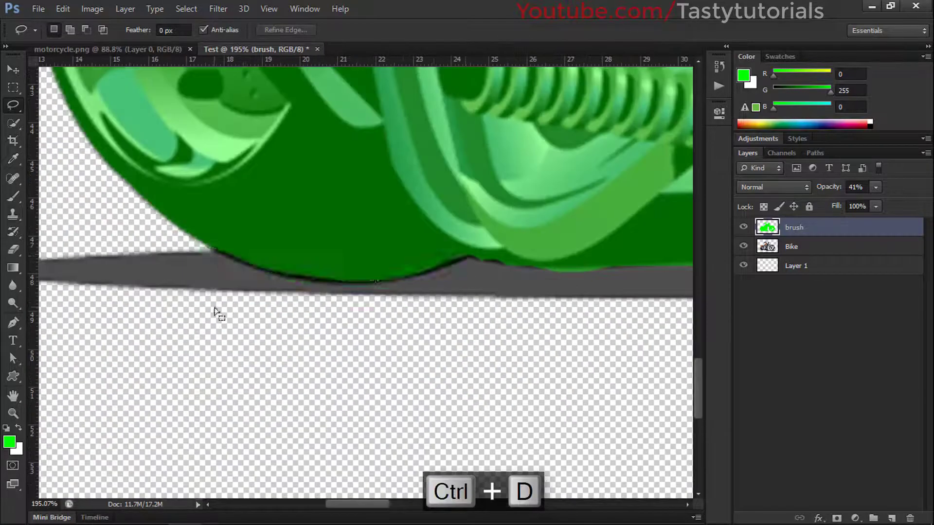
scroll(214, 312, "down", 5)
scroll(328, 317, "up", 4)
scroll(563, 304, "down", 3)
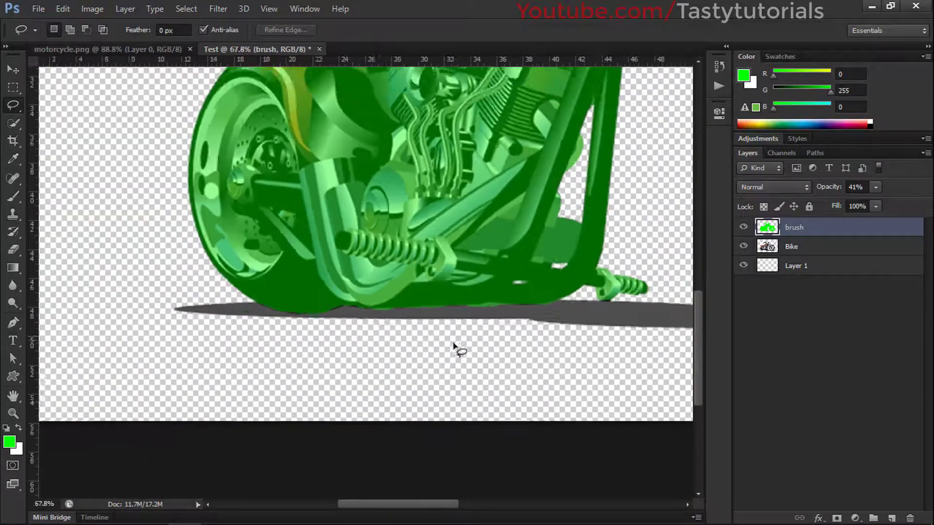
scroll(455, 346, "down", 3)
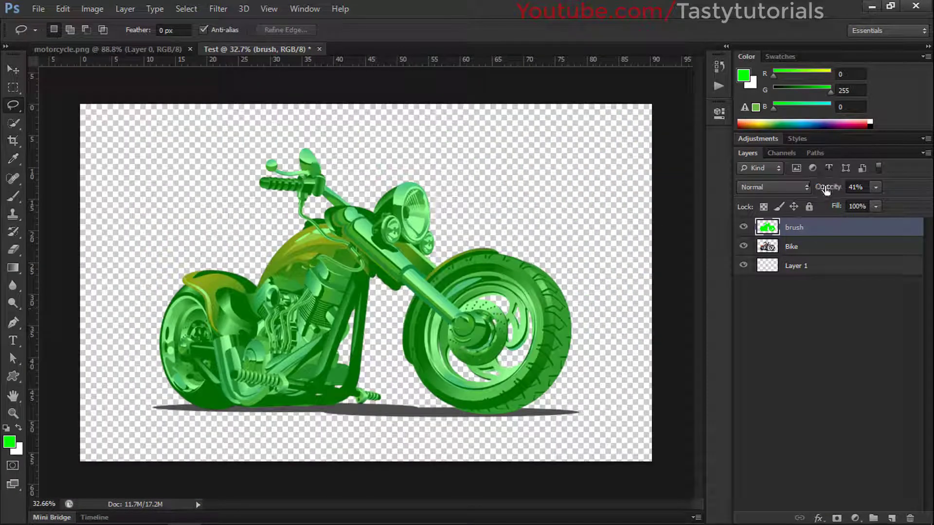
left_click_drag(826, 189, 930, 208)
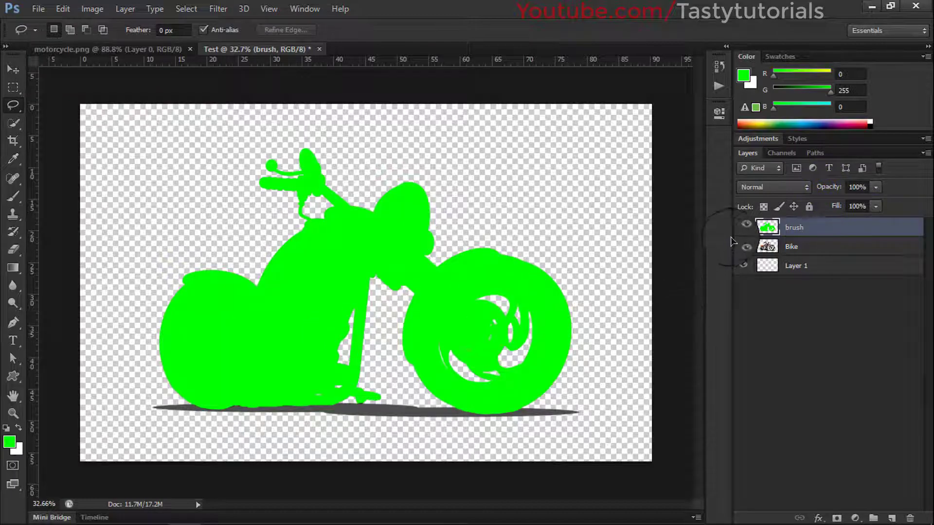
- Select the Bike layer and move Layer 1 beneath it in the layer stack
left_click(801, 245)
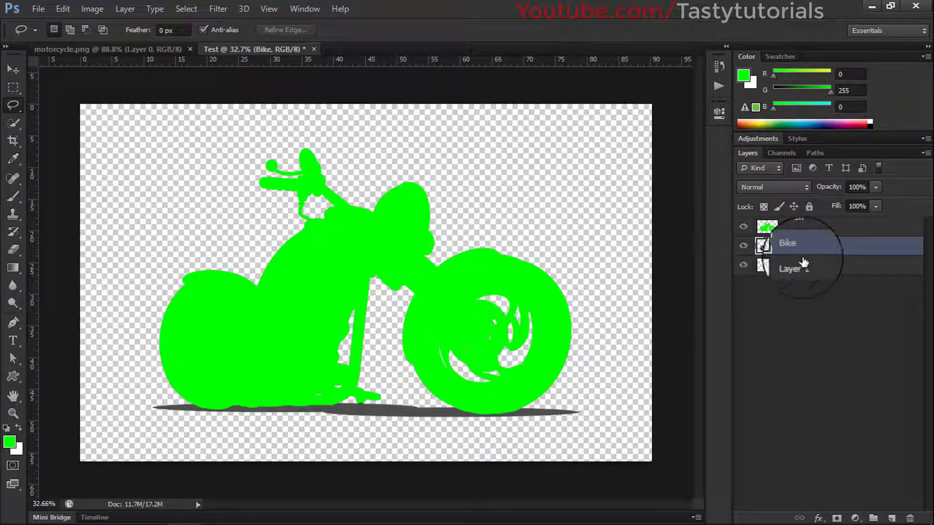
left_click_drag(829, 265, 913, 517)
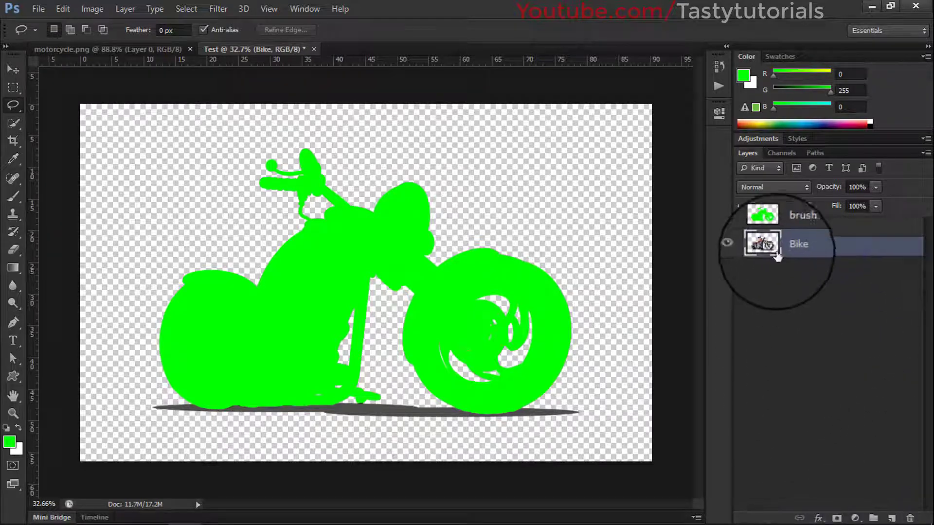
left_click(744, 247)
left_click(744, 247)
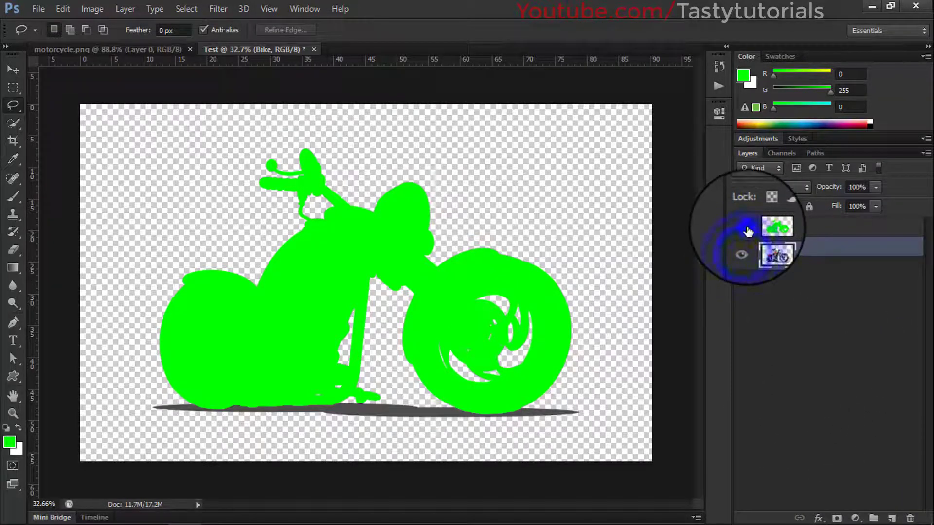
- Hide the green brush layer, make Layer 1 active, and bring up the fill/adjustment layer list
left_click(745, 228)
left_click(747, 228)
left_click(746, 229)
left_click(741, 254)
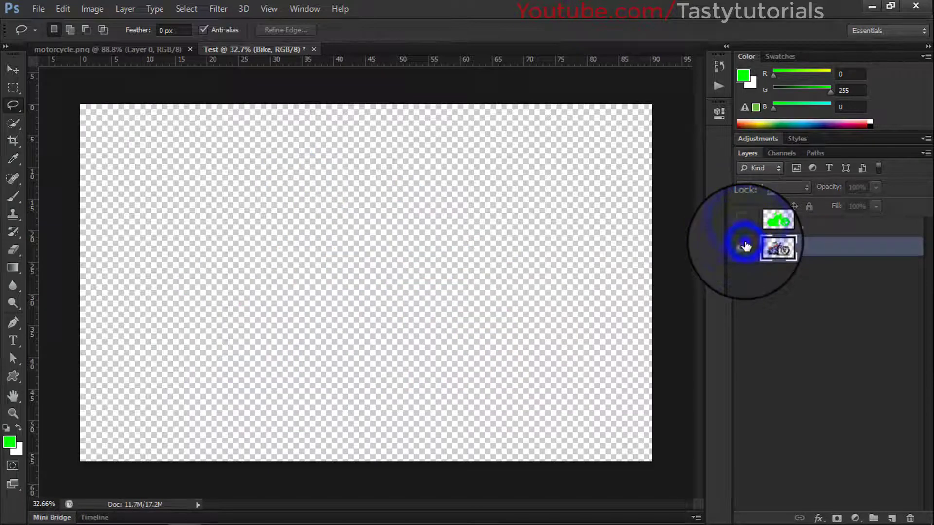
left_click(741, 254)
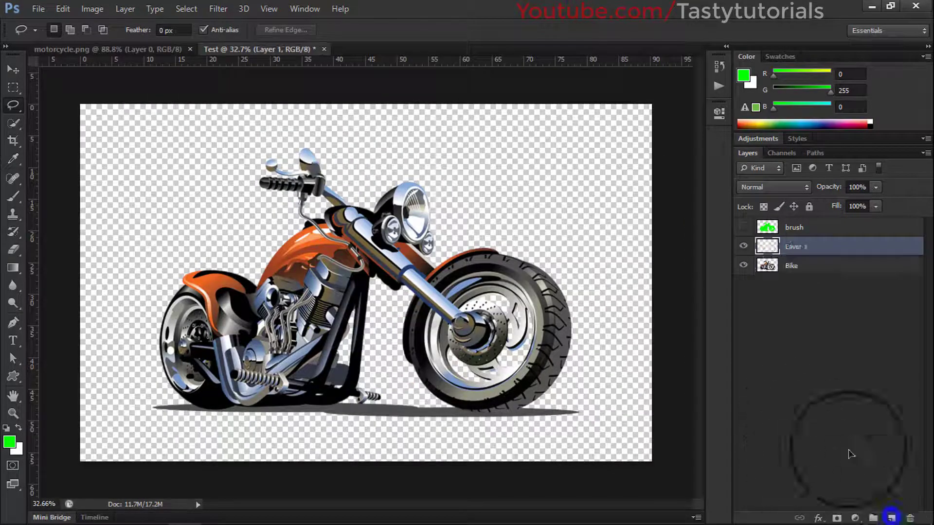
left_click(795, 247)
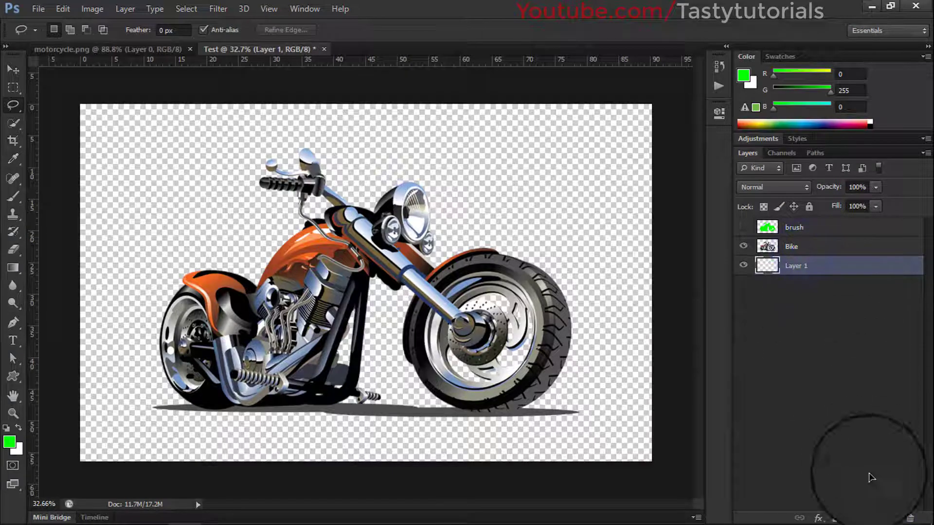
left_click(857, 519)
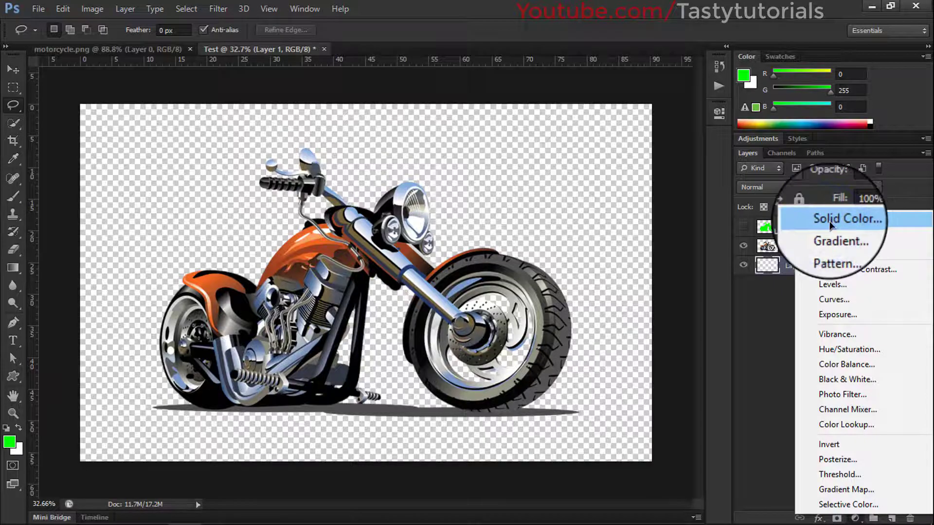
- Browse the Image > Adjustments menu and dismiss it without choosing an adjustment
left_click(569, 5)
left_click(80, 10)
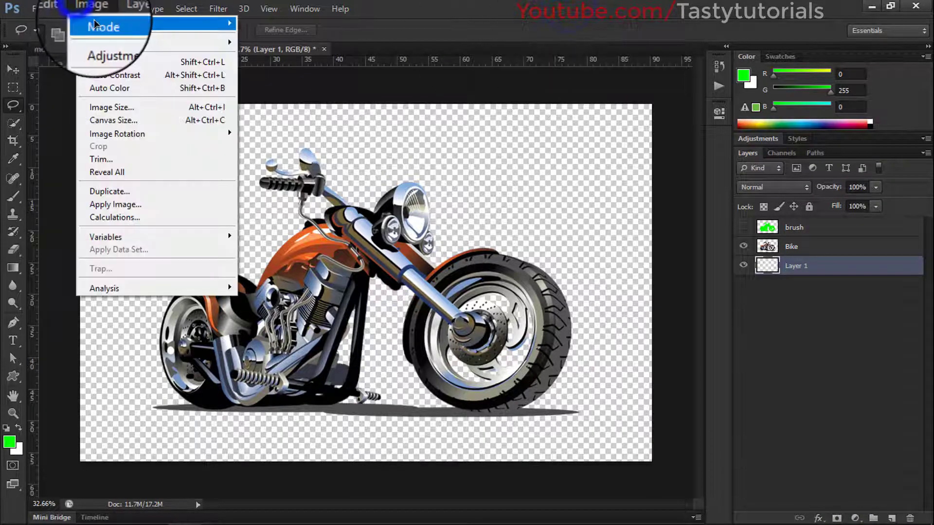
mouse_move(204, 44)
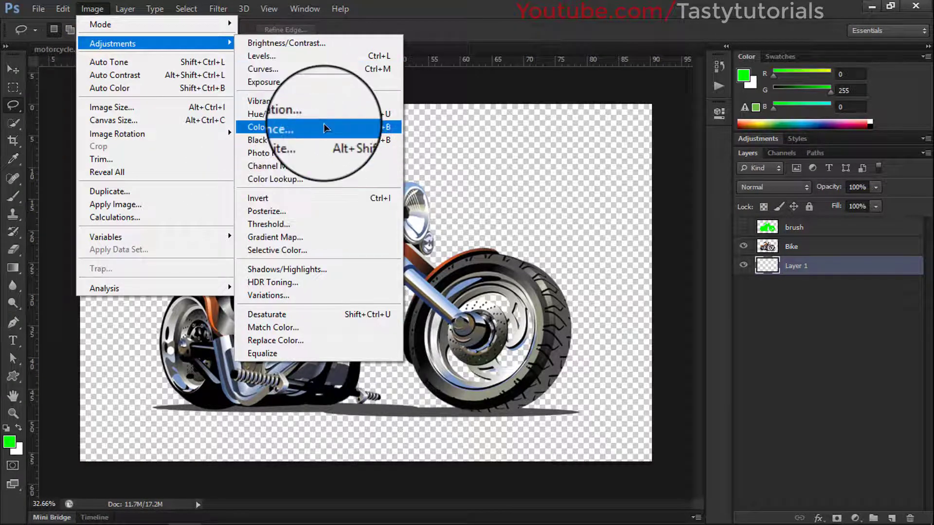
left_click(423, 7)
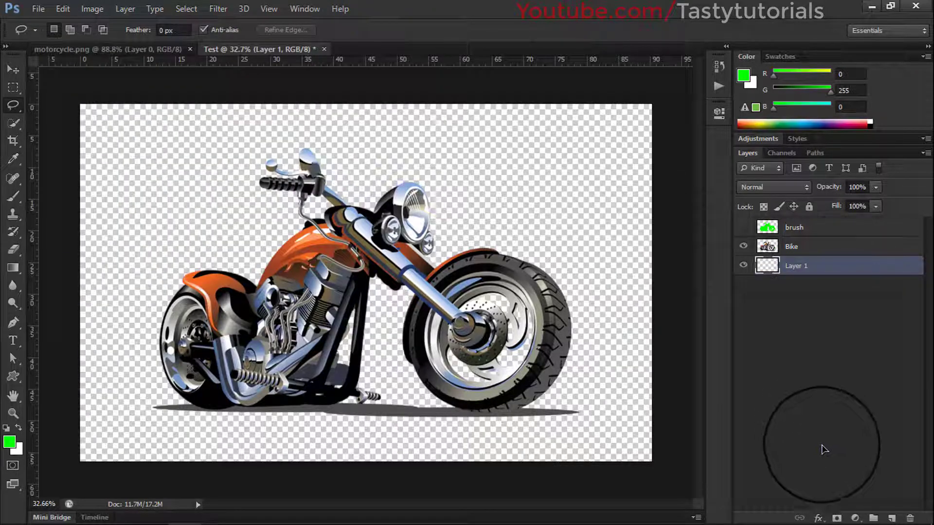
- Add a Solid Color fill layer in light grey (a8a8a8) beneath the bike
left_click(854, 518)
left_click(838, 222)
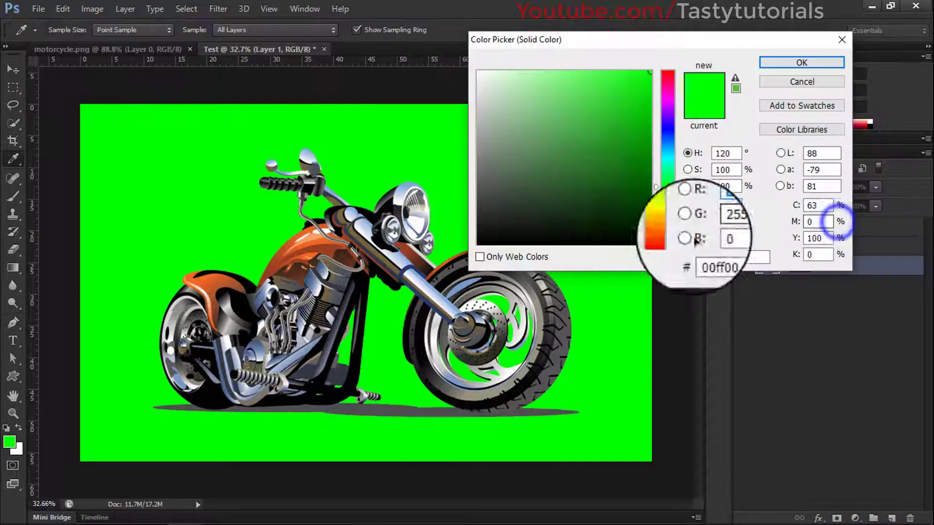
mouse_move(577, 168)
left_mouse_down()
mouse_move(460, 108)
mouse_move(458, 94)
mouse_move(765, 61)
mouse_move(490, 109)
mouse_move(438, 129)
left_mouse_up()
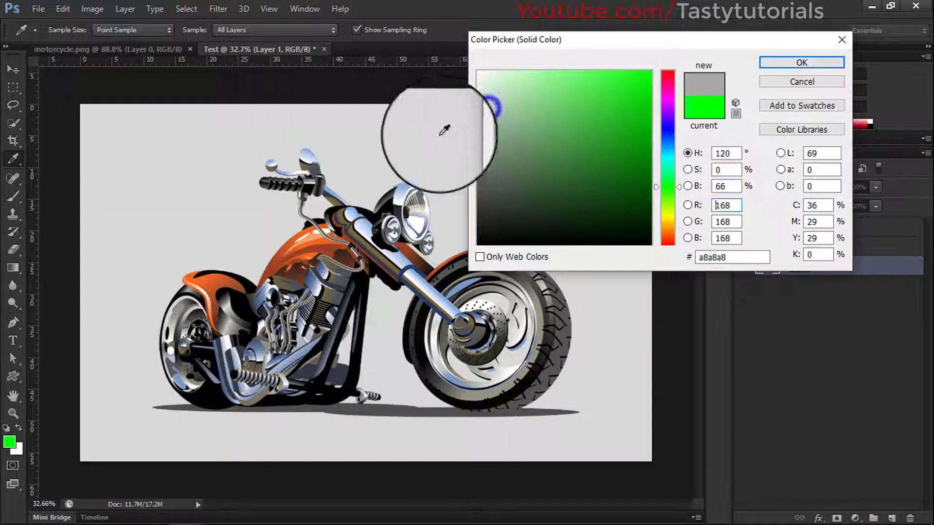
left_click(785, 66)
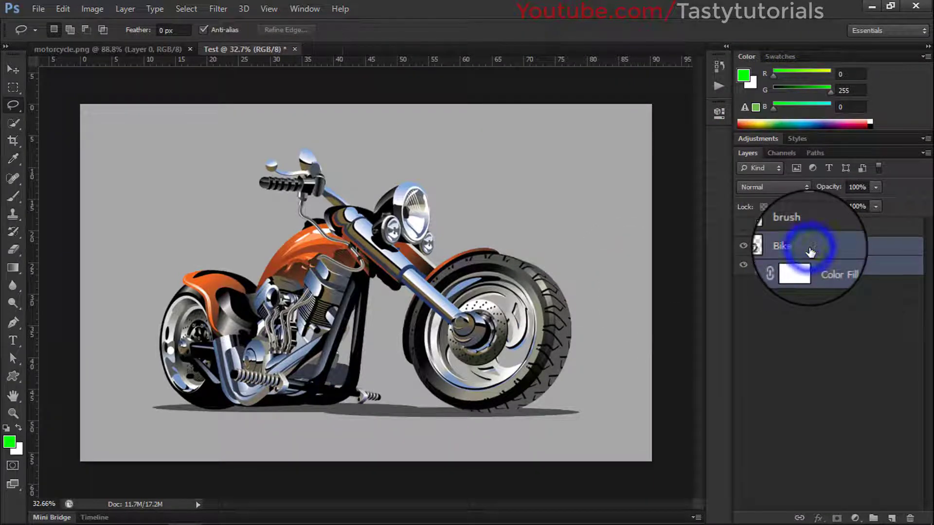
- Merge the grey fill into the Bike layer with Ctrl+E and show the green brush layer
key("ctrl+e")
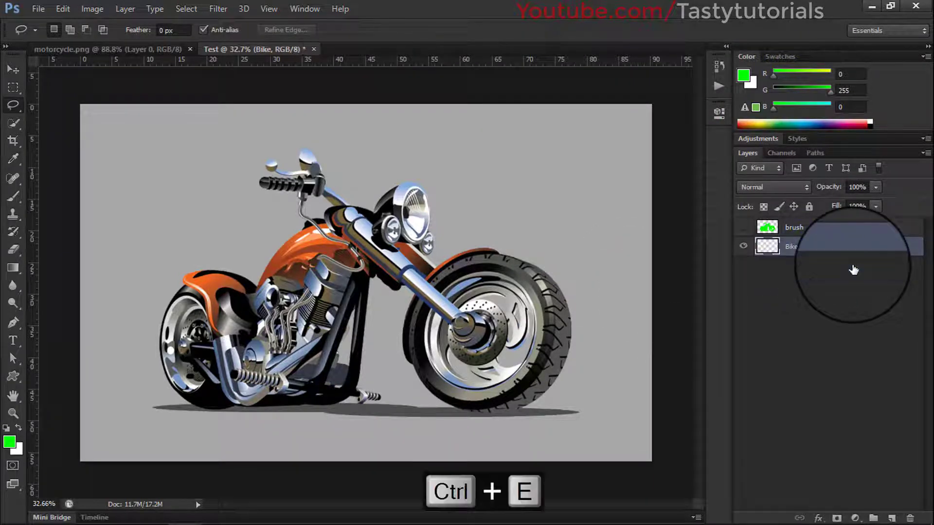
left_click(743, 247)
left_click(745, 248)
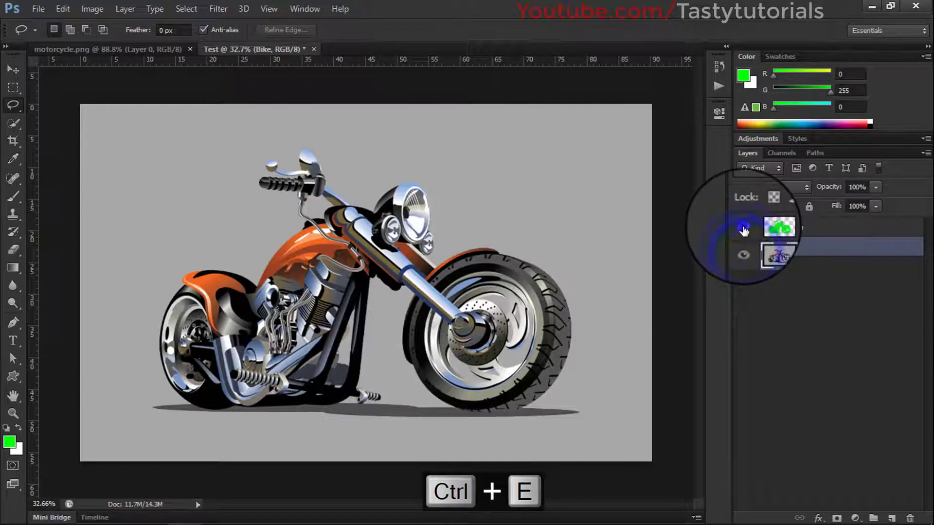
left_click(743, 229)
left_click(744, 230)
left_click(744, 229)
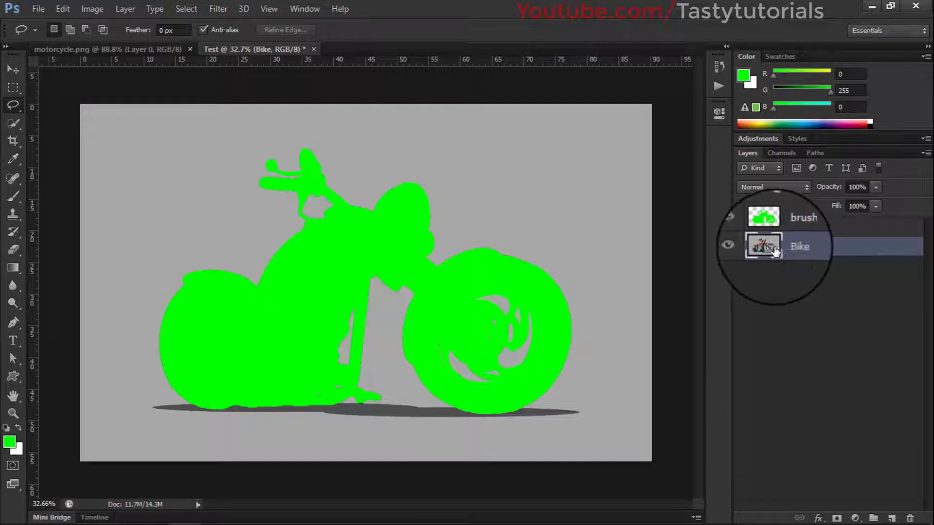
- Convert the merged Bike layer via Layer > New > Background from Layer, then check layer visibility
left_click(127, 9)
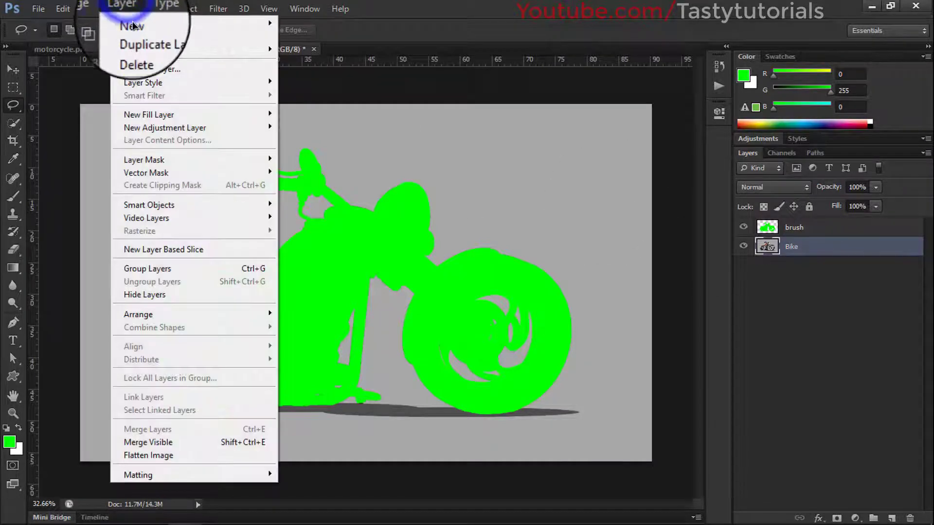
mouse_move(242, 24)
left_click(325, 37)
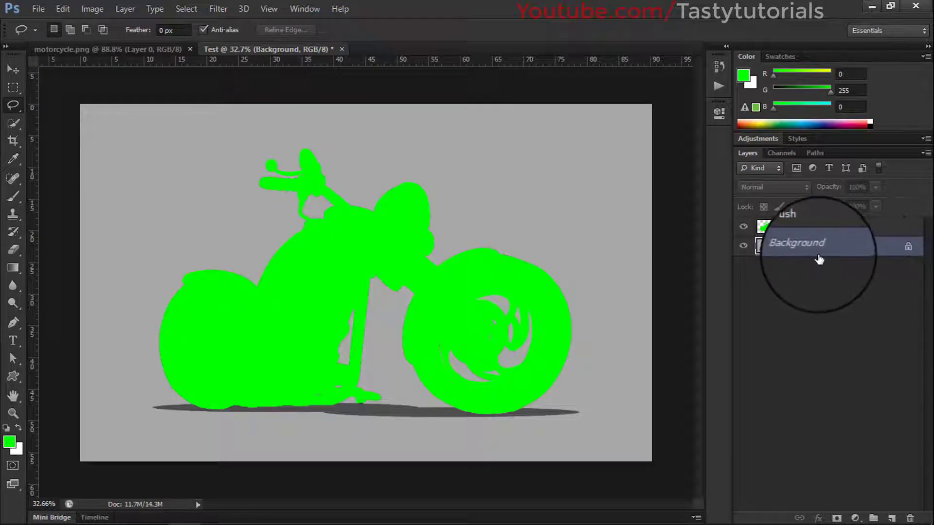
left_click(802, 301)
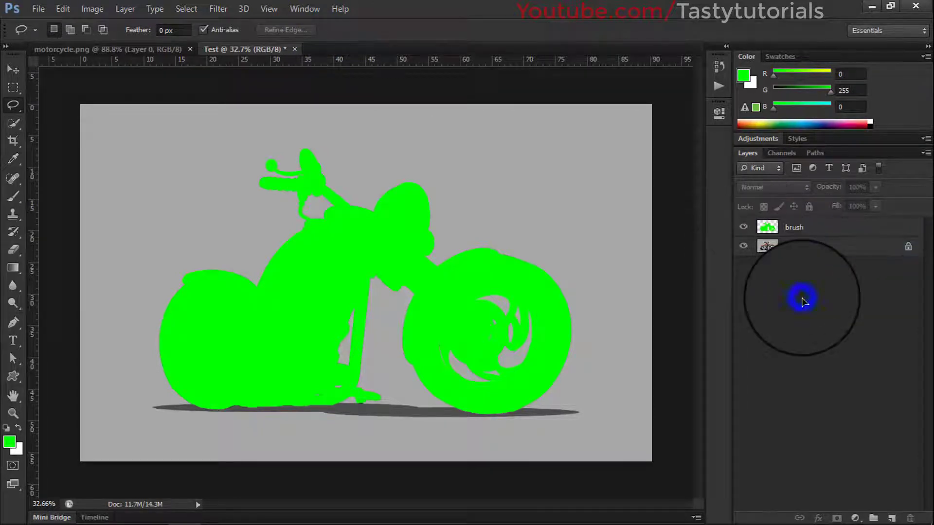
left_click(742, 228)
left_click(742, 228)
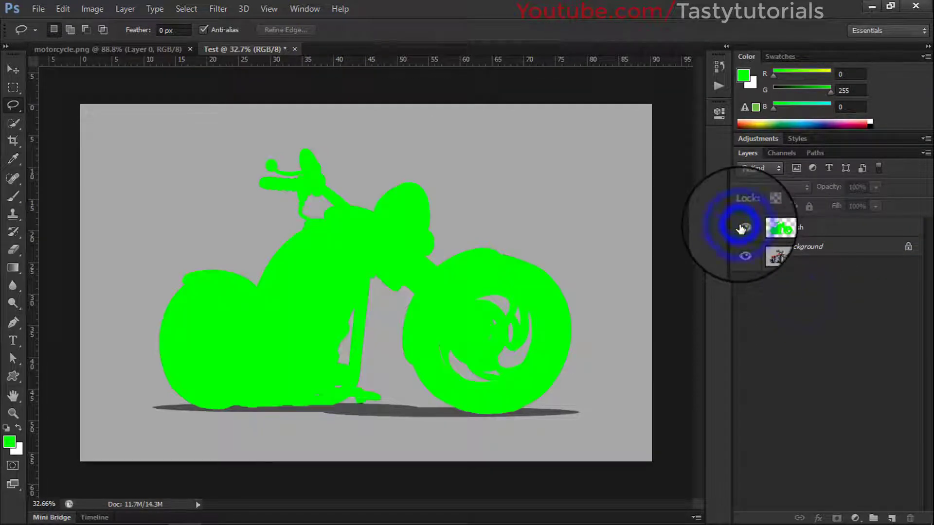
left_click(741, 247)
left_click(740, 247)
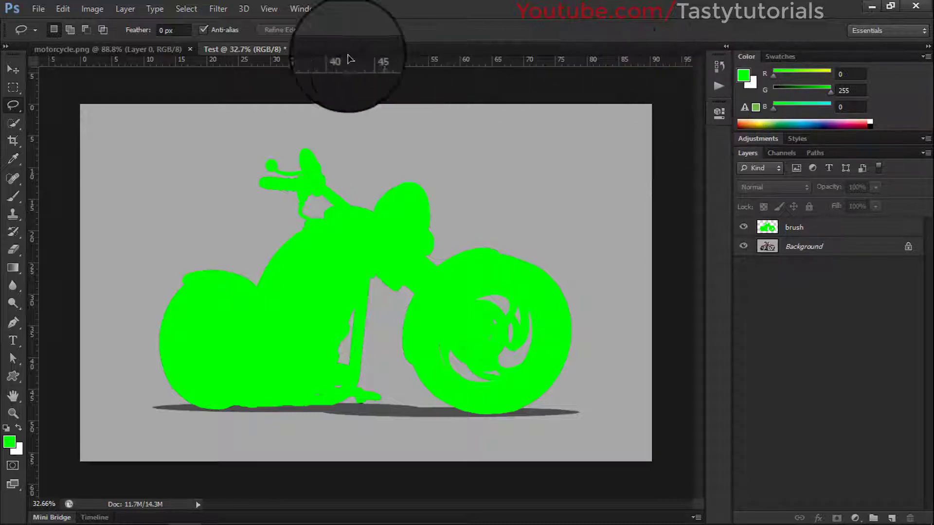
- Show the Actions panel from the Window menu and collapse the Hologram action set
left_click(305, 9)
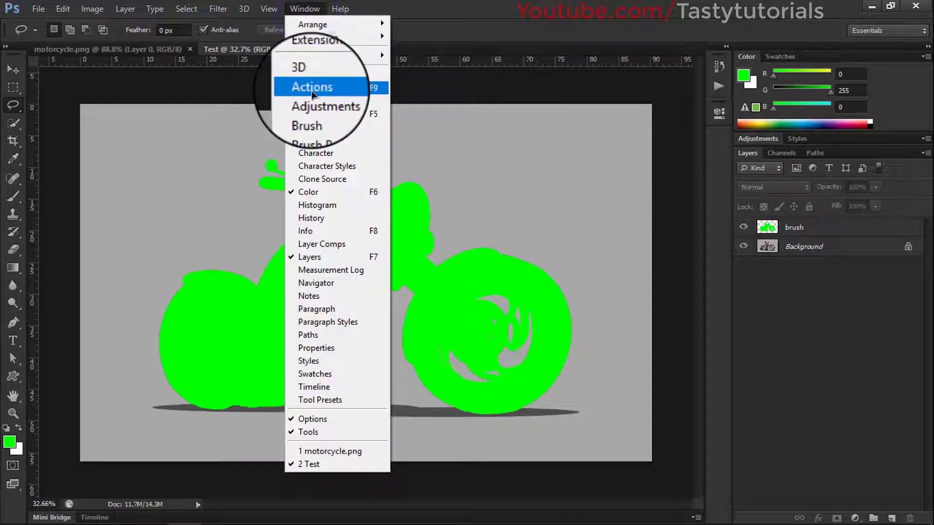
left_click(312, 89)
scroll(632, 170, "up", 1)
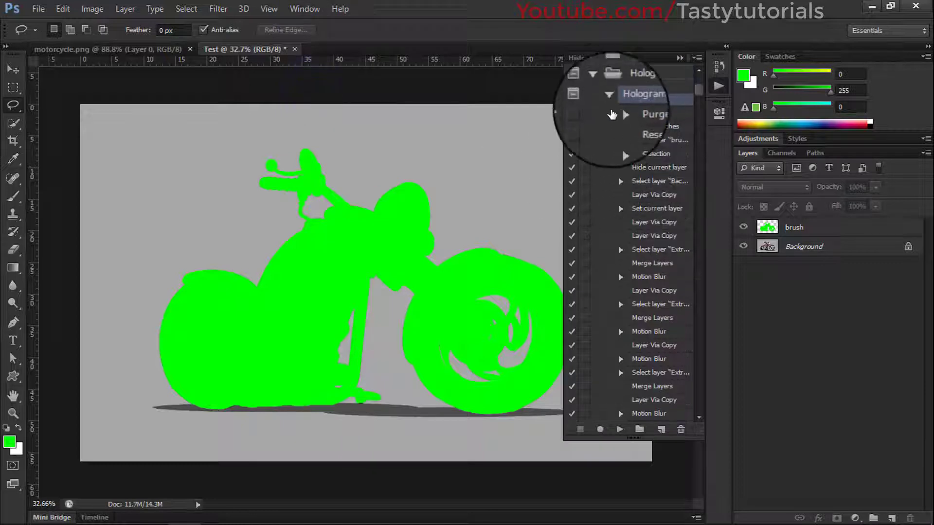
left_click(609, 85)
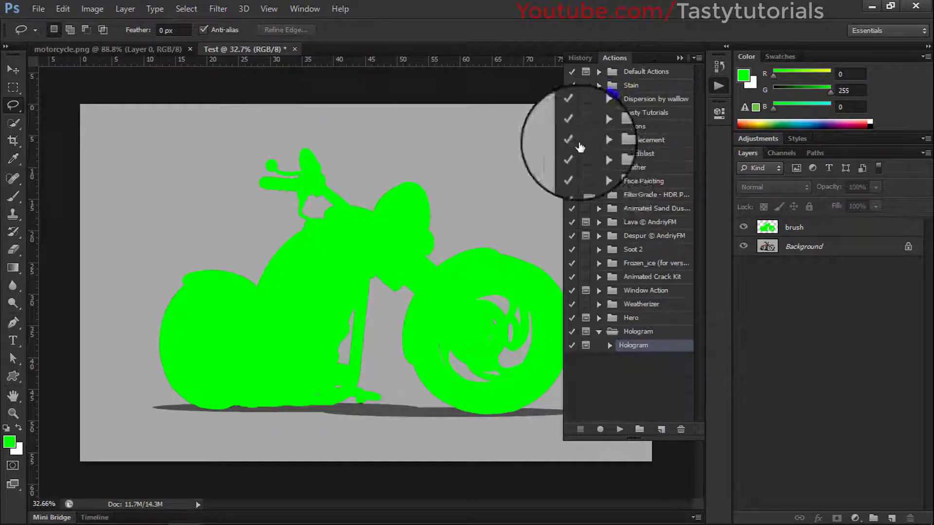
left_click(599, 331)
left_click(615, 366)
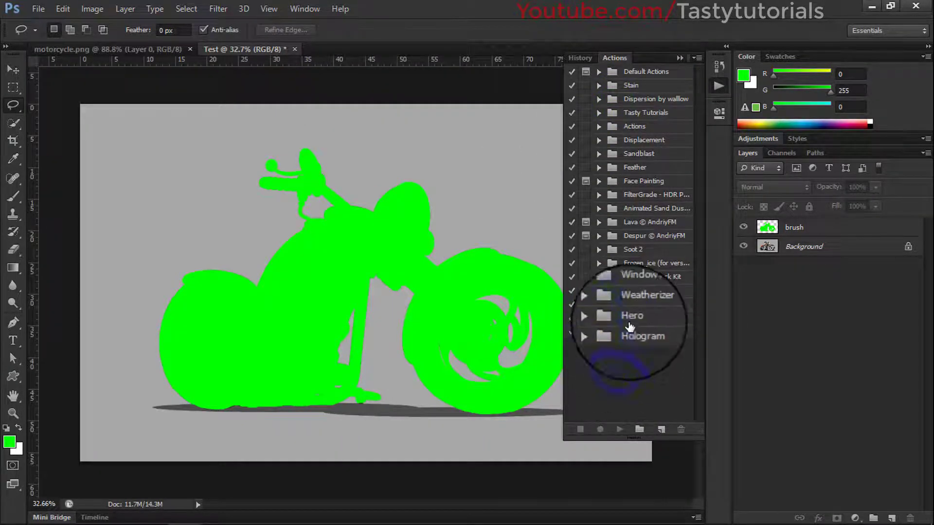
- Browse Load Actions to Hologram.atn, then cancel since the set is already installed
left_click(698, 58)
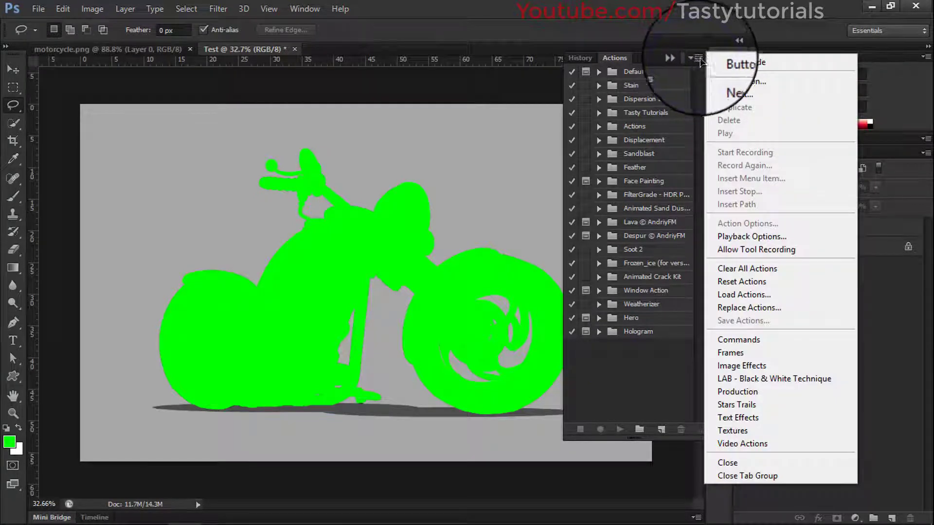
left_click(730, 294)
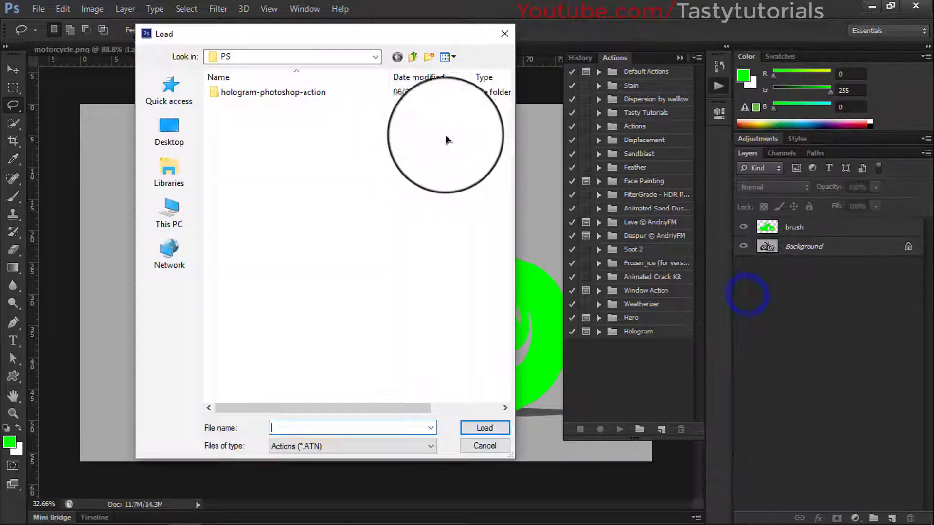
left_click_drag(311, 34, 346, 25)
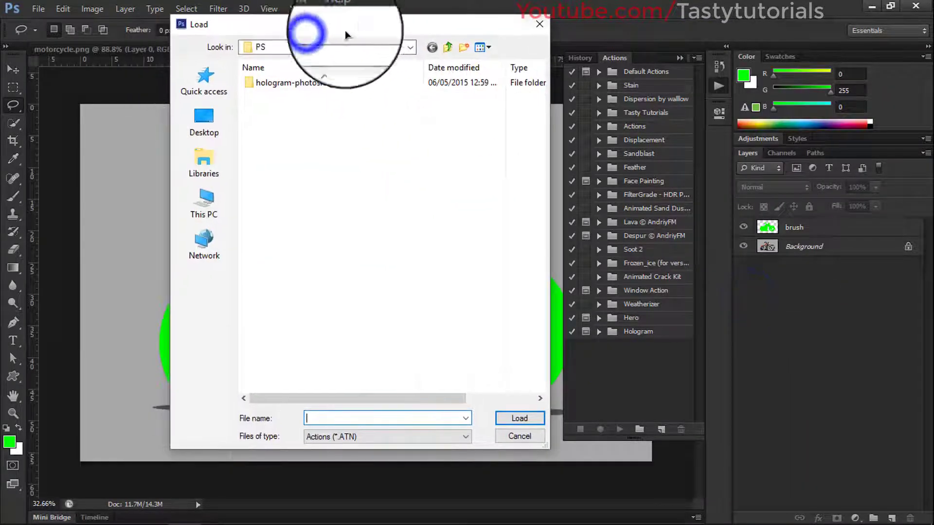
double_click(302, 85)
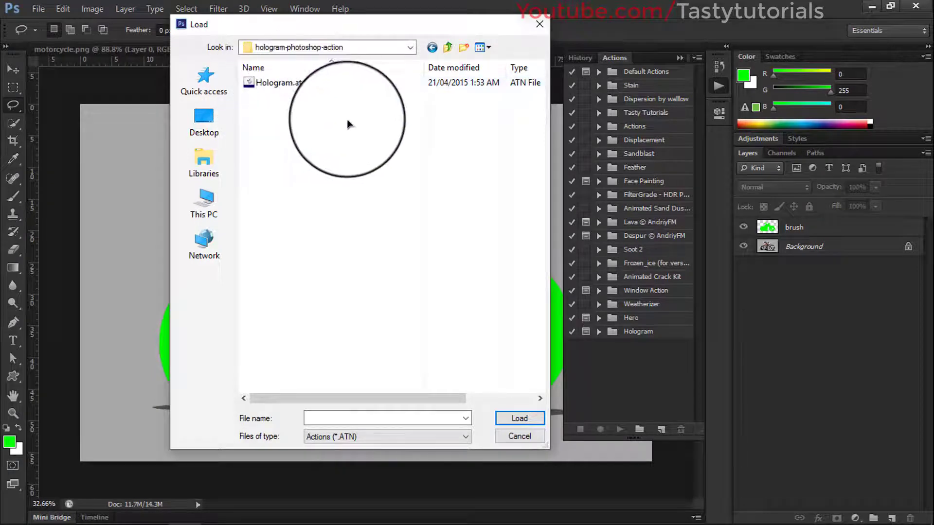
left_click(292, 81)
left_click(514, 436)
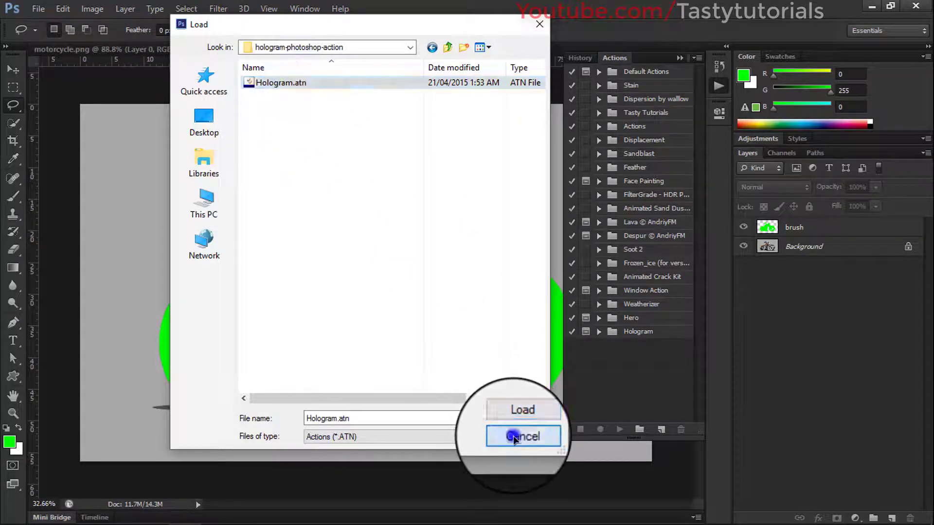
- Expand the Hologram set, widen the Actions panel, select the Hologram action, and target the Background layer
left_click(600, 332)
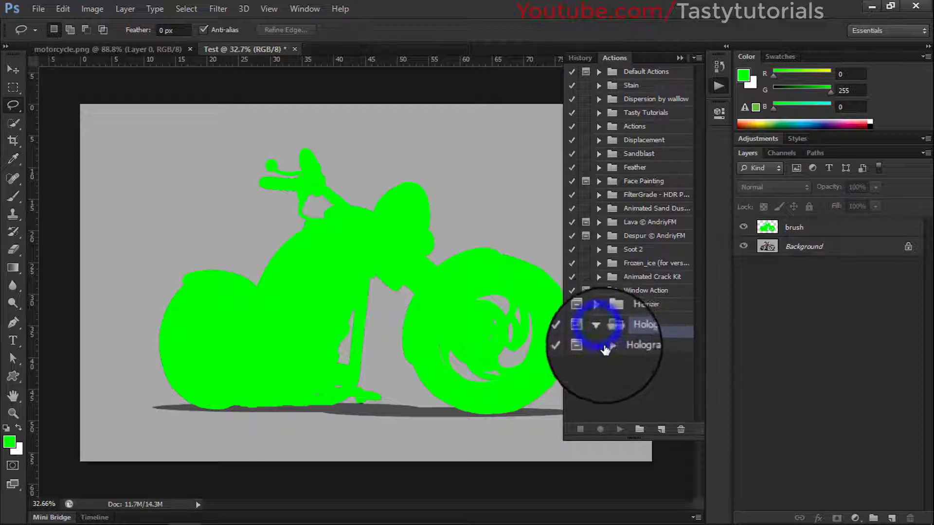
scroll(611, 349, "down", 3)
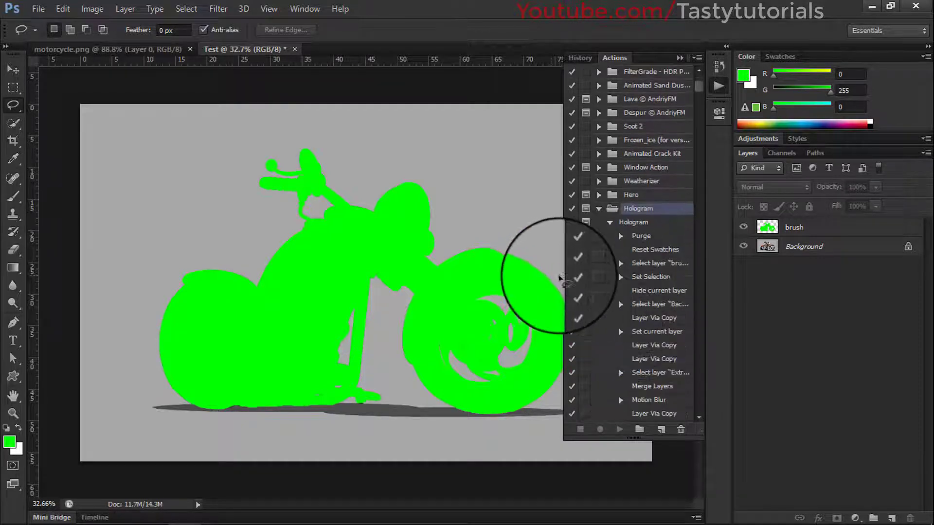
left_click_drag(563, 276, 530, 275)
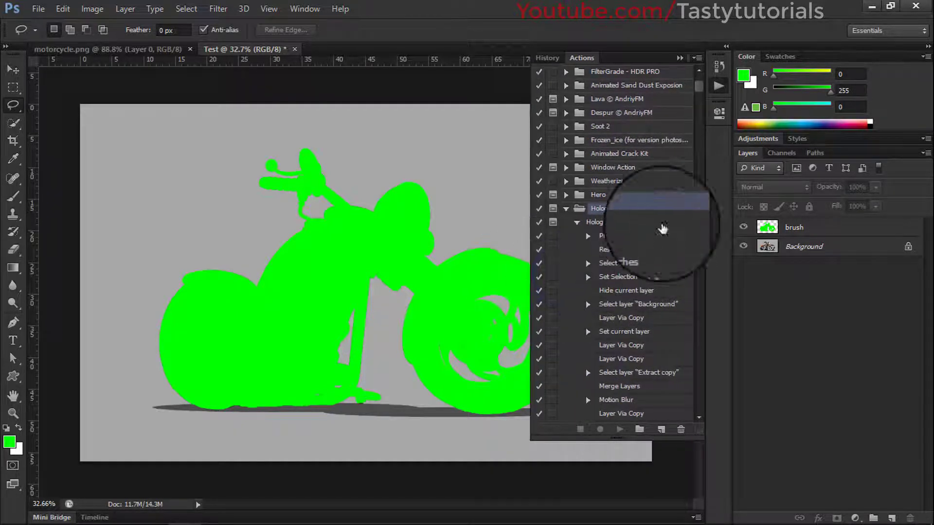
left_click_drag(706, 101, 684, 82)
scroll(650, 265, "down", 3)
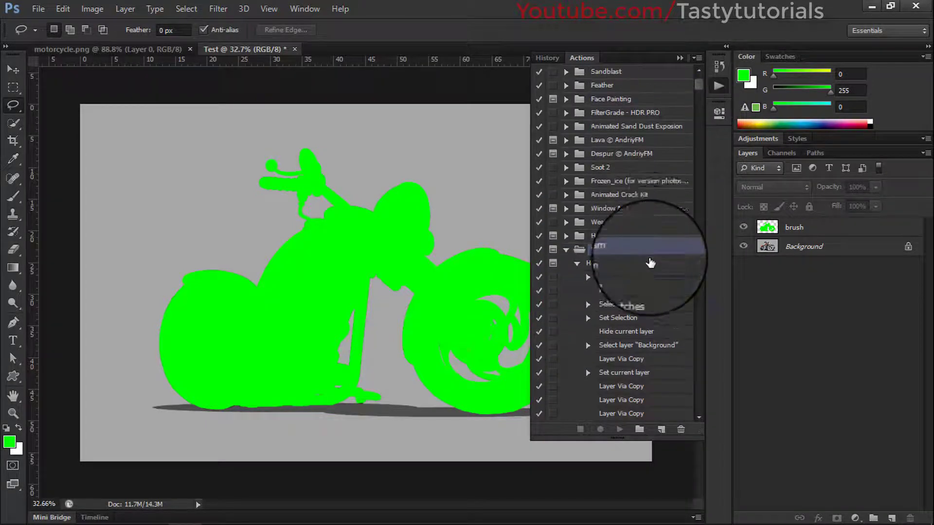
scroll(597, 251, "down", 1)
left_click(594, 263)
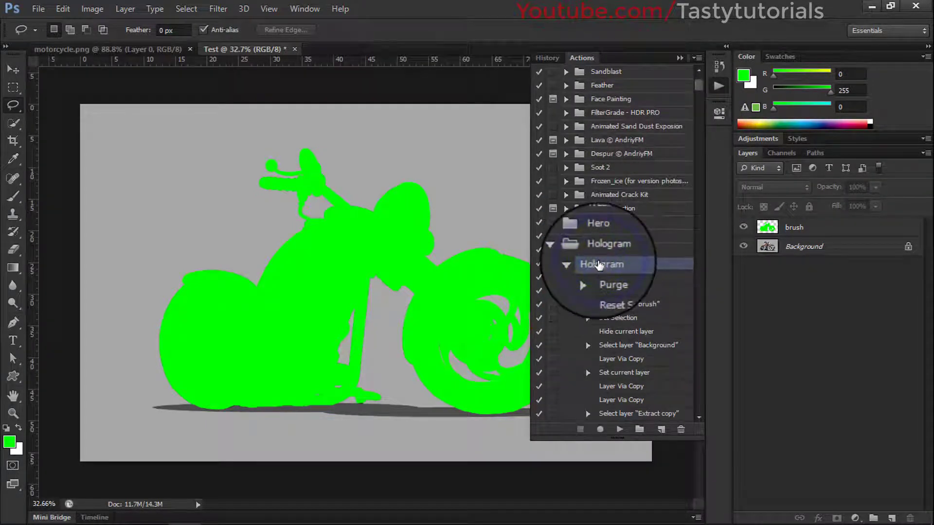
left_click(788, 247)
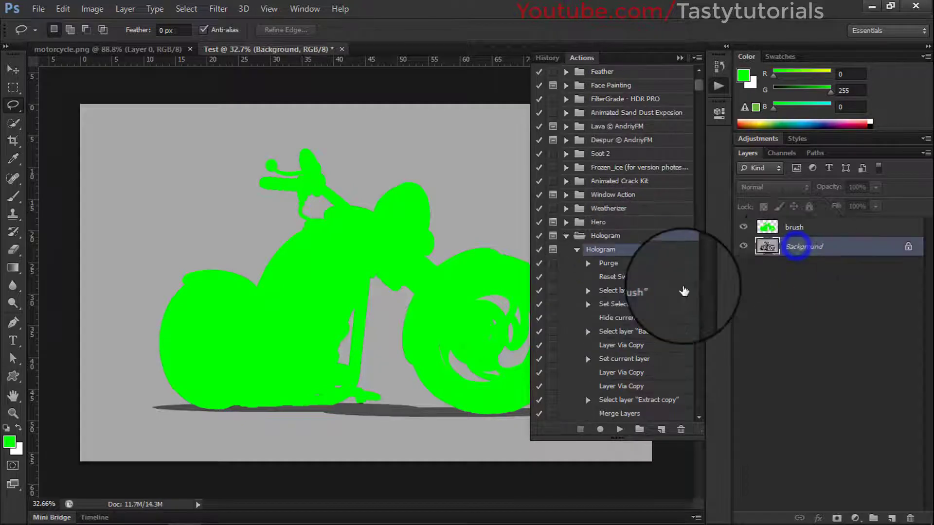
- Run the Hologram action and save the document as Test 1.psd when prompted
left_click(621, 430)
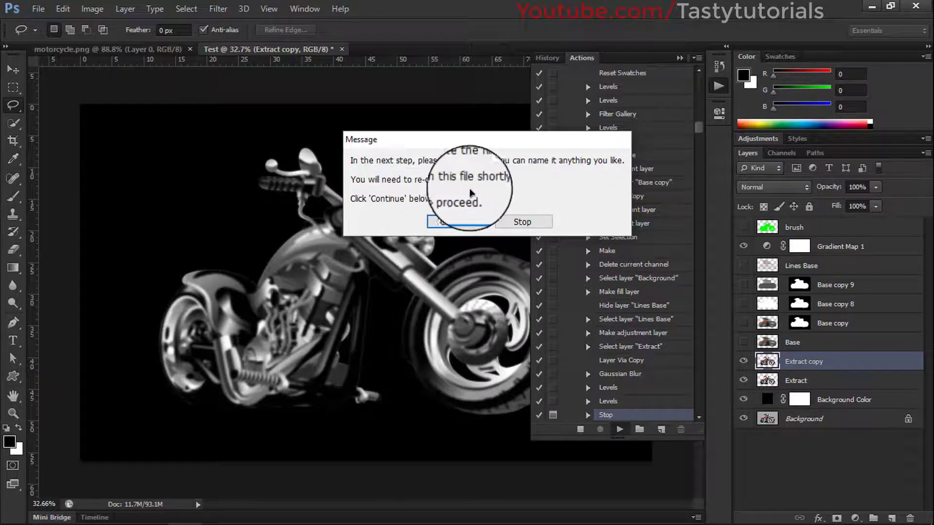
left_click(444, 224)
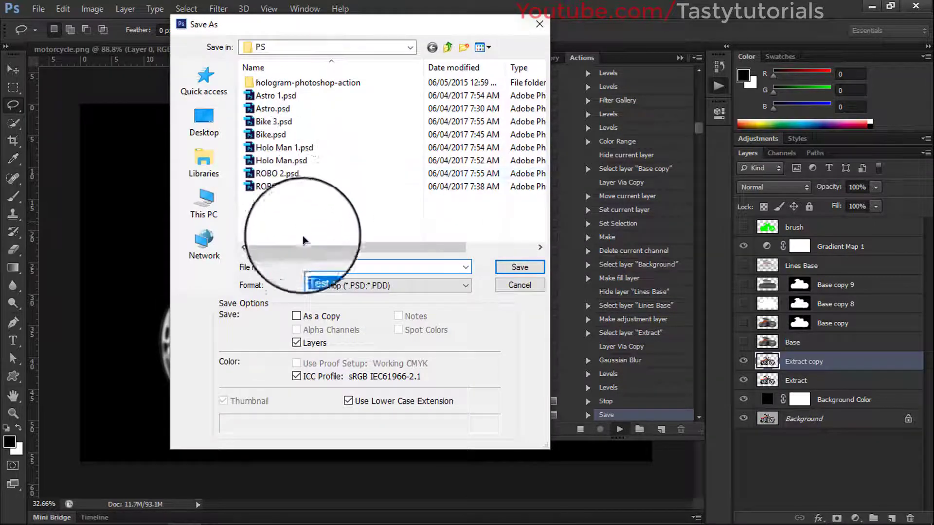
left_click(349, 266)
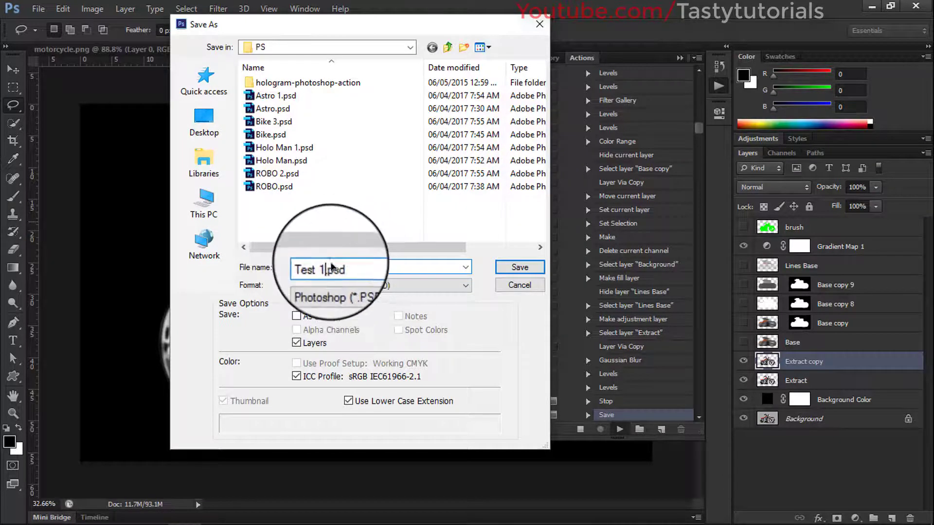
key("Left")
key("Left")
key("Left")
key("BackSpace")
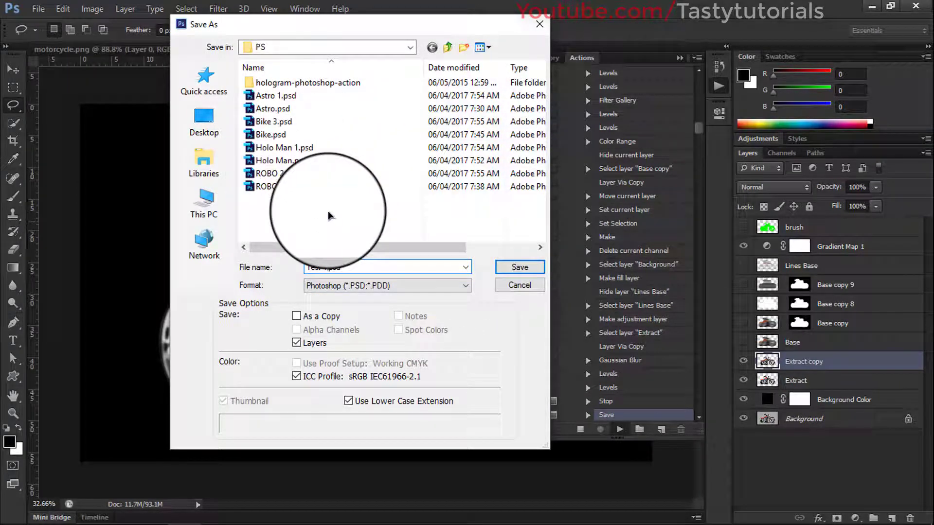
left_click(504, 271)
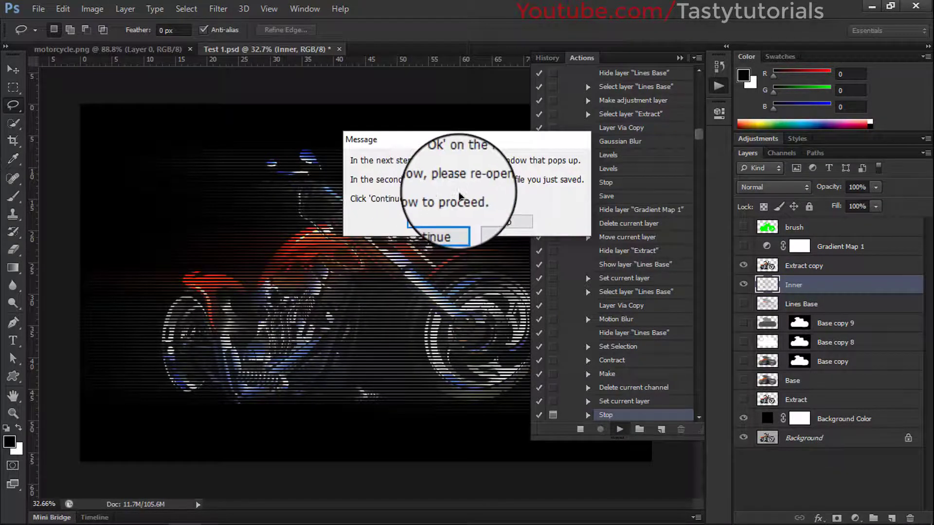
- Continue the action, accept the Displace values, and load Test 1.psd as the displacement map
left_click(431, 224)
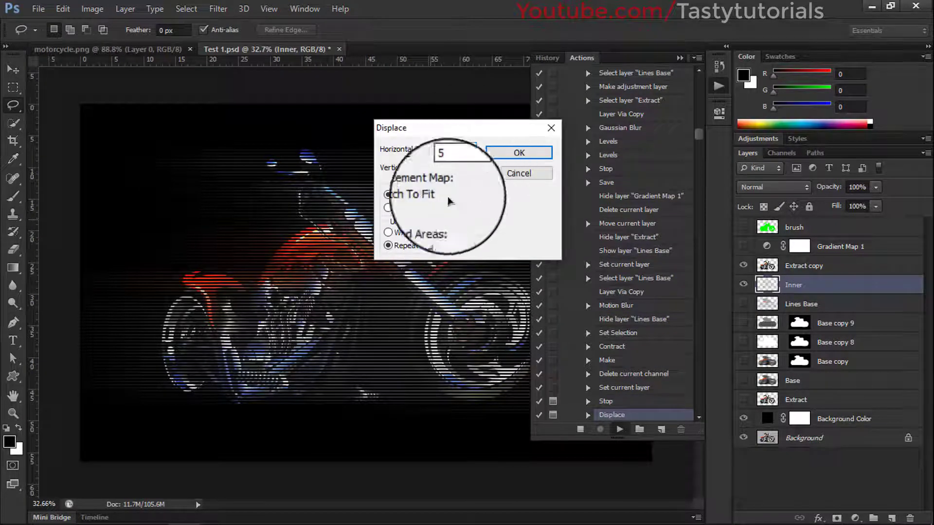
left_click(508, 153)
left_click_drag(228, 11, 323, 22)
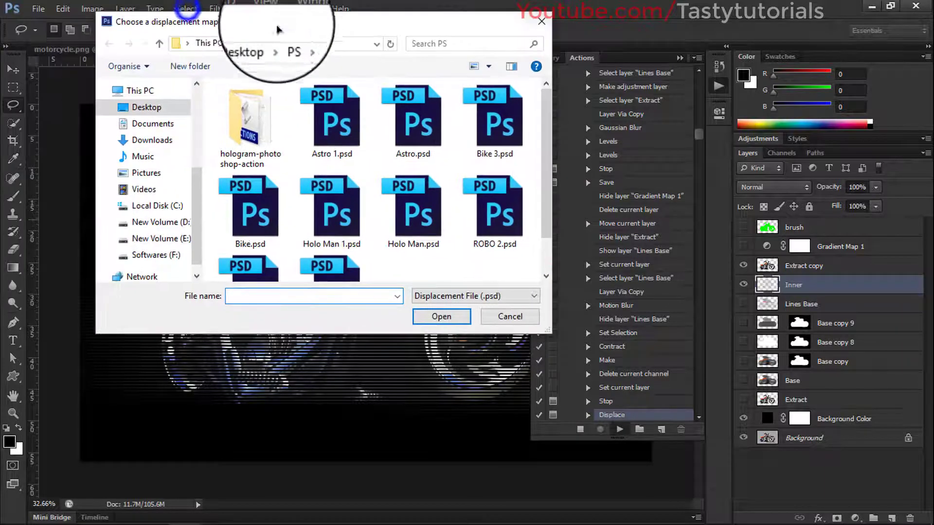
left_click_drag(546, 94, 546, 150)
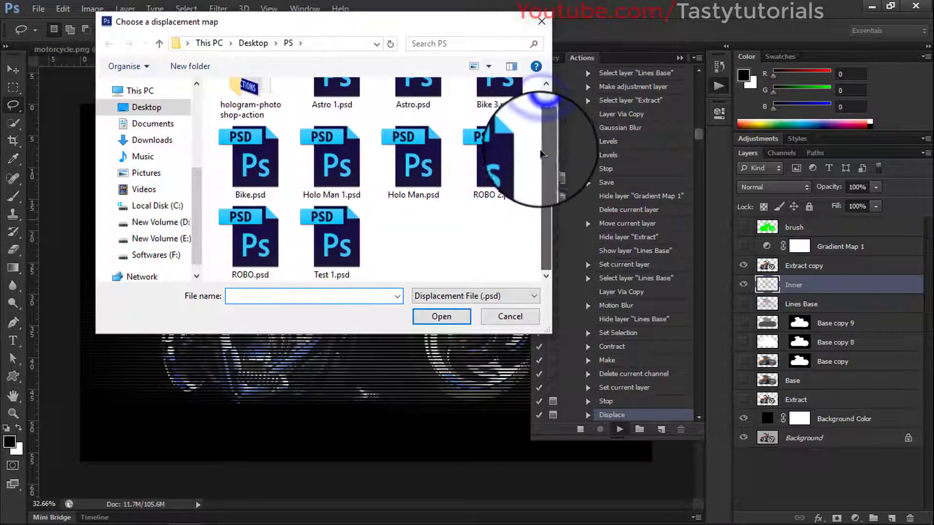
left_click(341, 277)
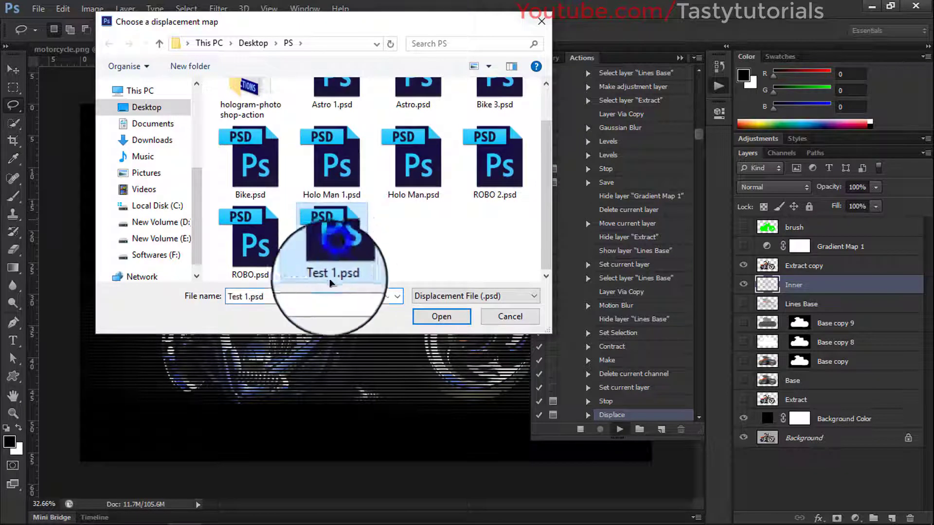
left_click(440, 318)
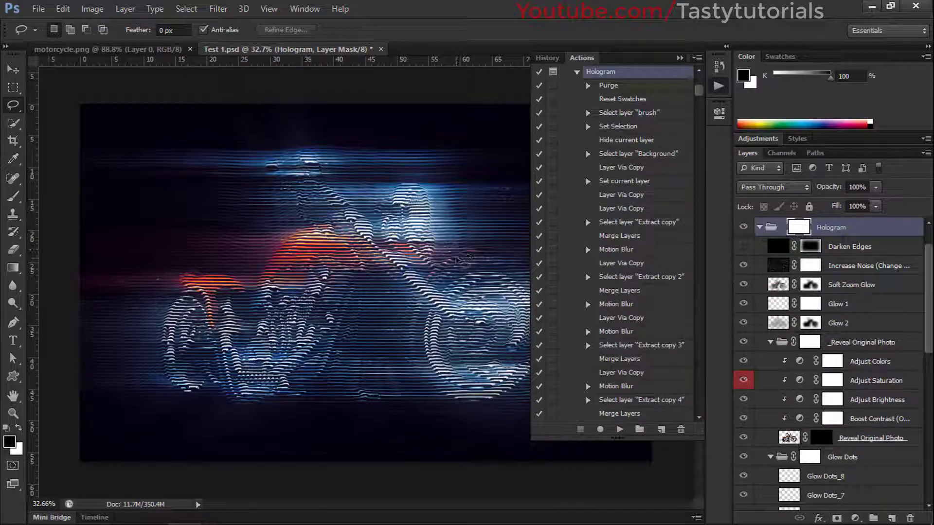
- Collapse the Actions panel and collapse then re-expand the Hologram layer group
left_click(679, 58)
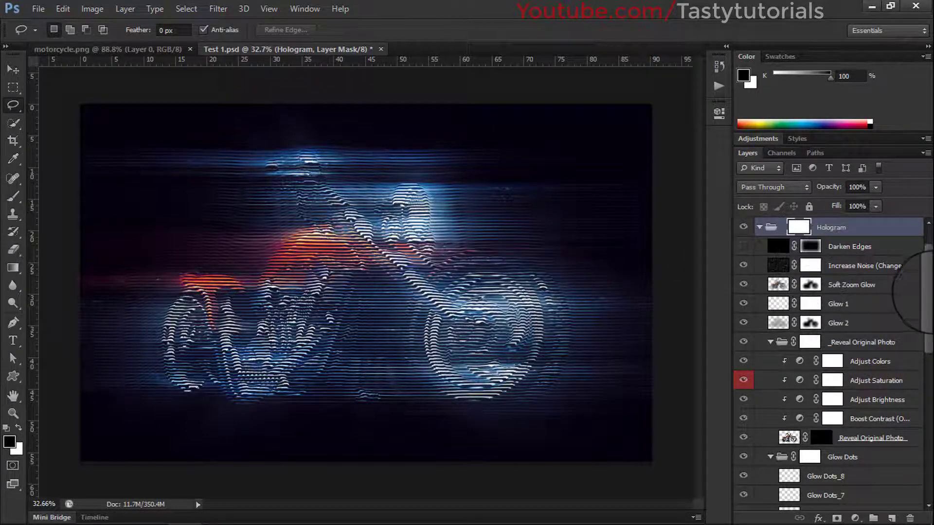
mouse_move(928, 289)
left_mouse_down()
mouse_move(929, 437)
mouse_move(930, 254)
left_mouse_up()
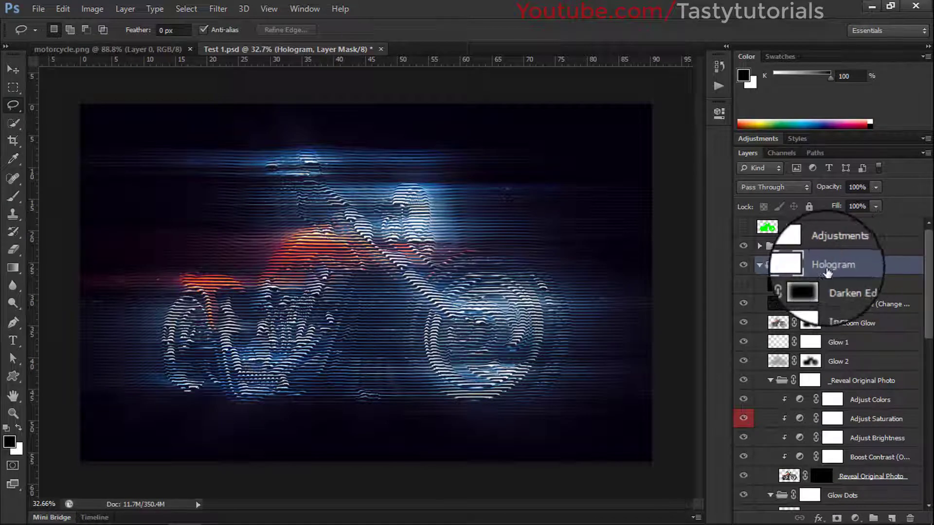
left_click(760, 266)
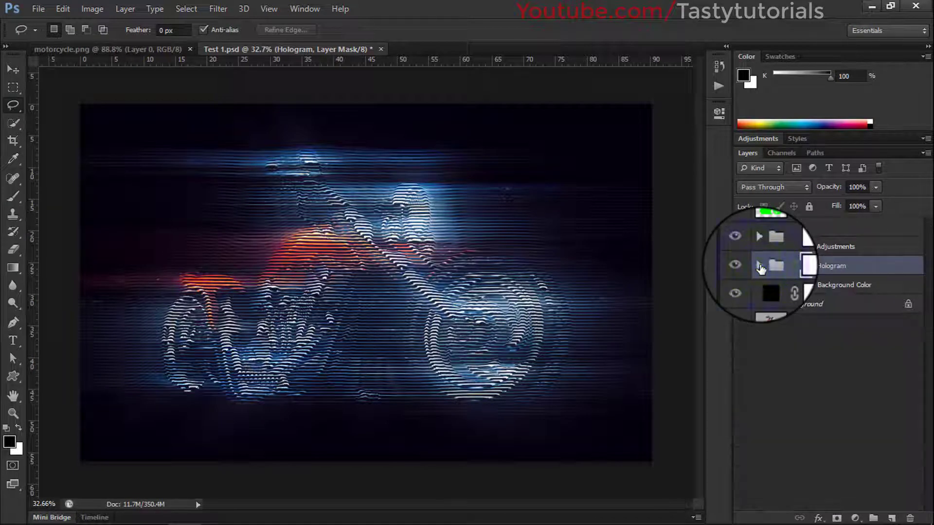
left_click(760, 267)
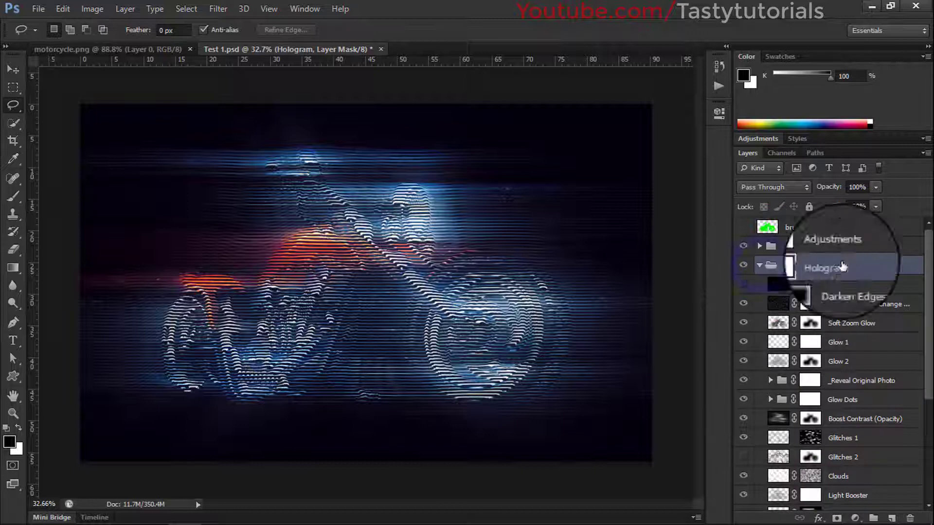
scroll(919, 269, "down", 5)
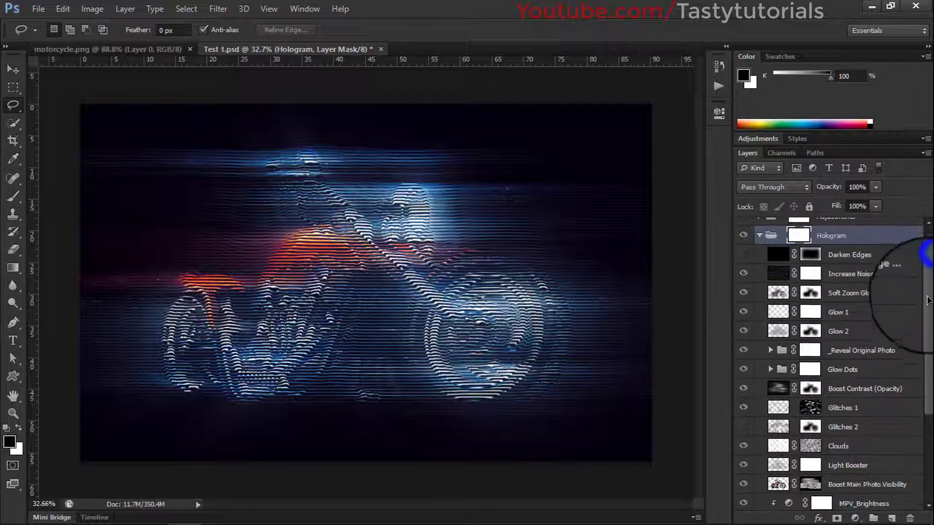
scroll(919, 292, "up", 5)
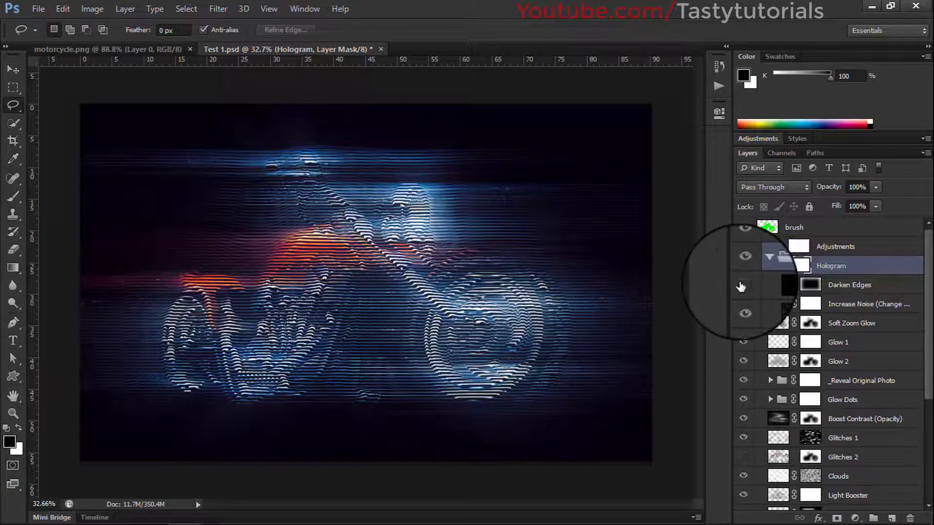
- Toggle the Darken Edges, Increase Noise and Glitches 2 layers to inspect each effect
left_click(740, 286)
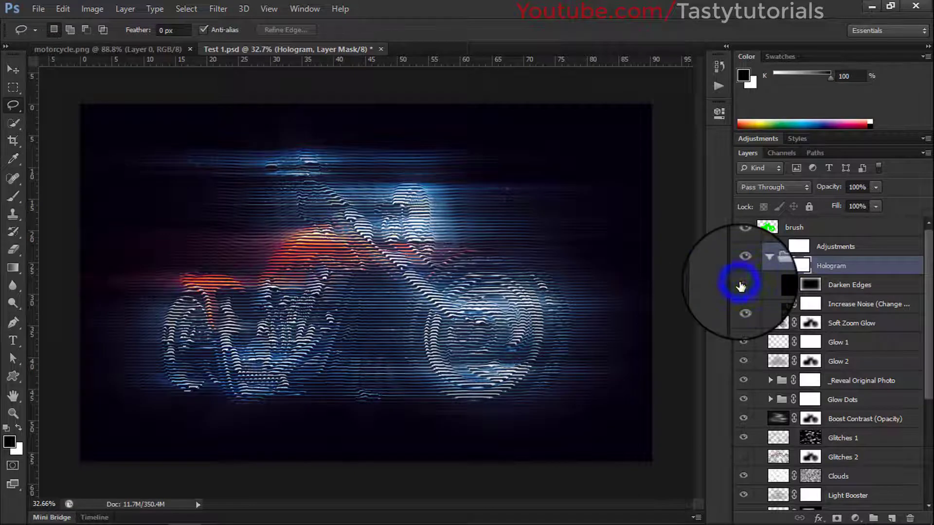
left_click(740, 285)
left_click(851, 286)
left_click(744, 304)
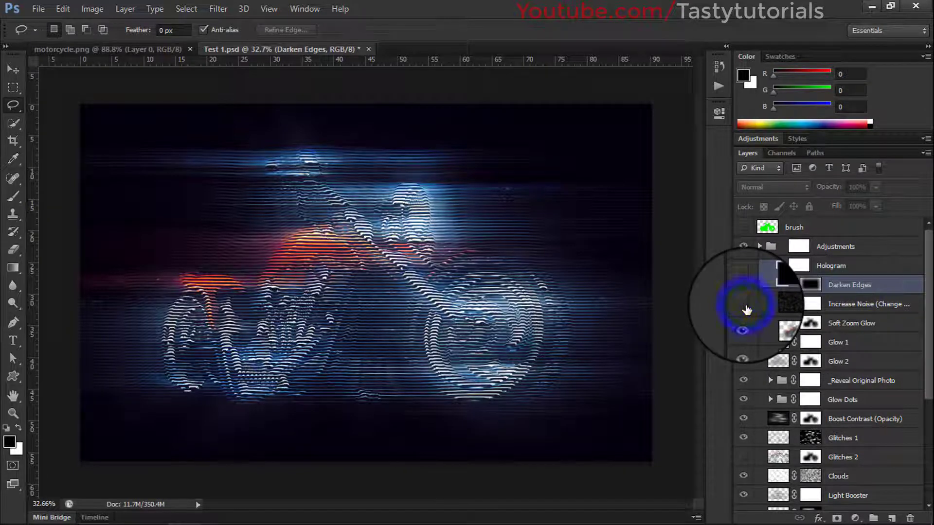
left_click(858, 323)
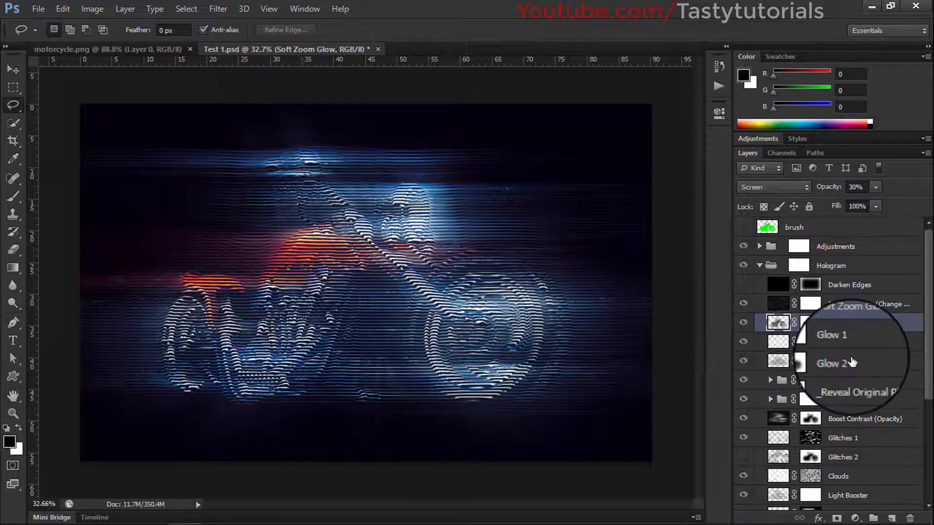
scroll(850, 365, "down", 4)
left_click(848, 379)
left_click(748, 384)
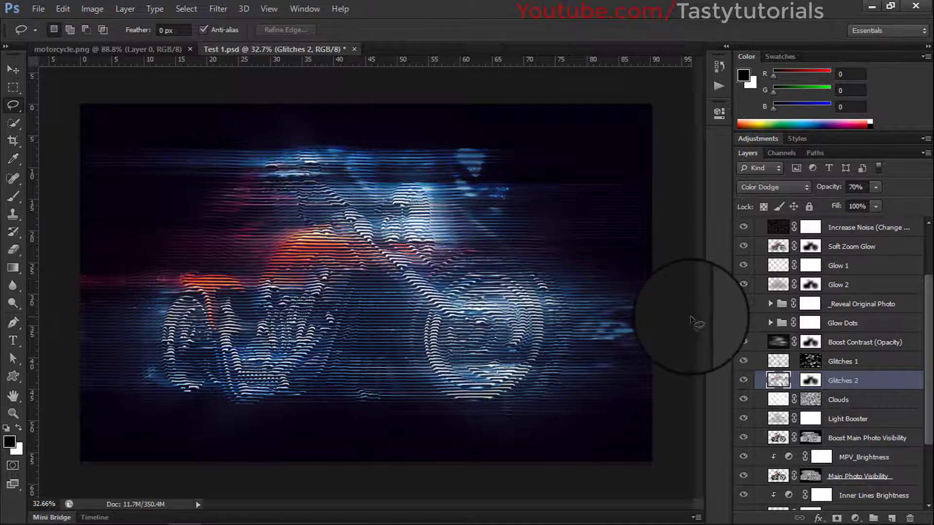
- Toggle the Boost Main Photo Visibility layer off and on, then select it
scroll(875, 423, "down", 1)
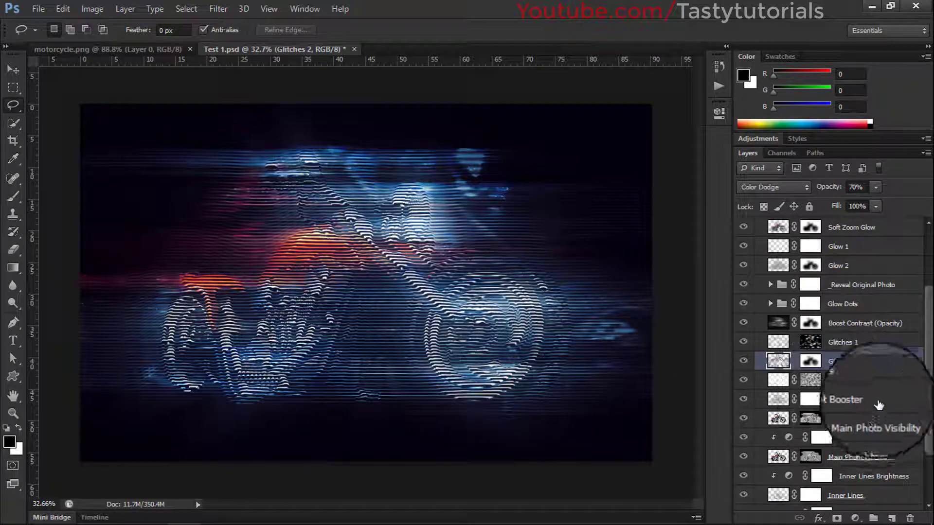
scroll(827, 423, "down", 1)
left_click(739, 399)
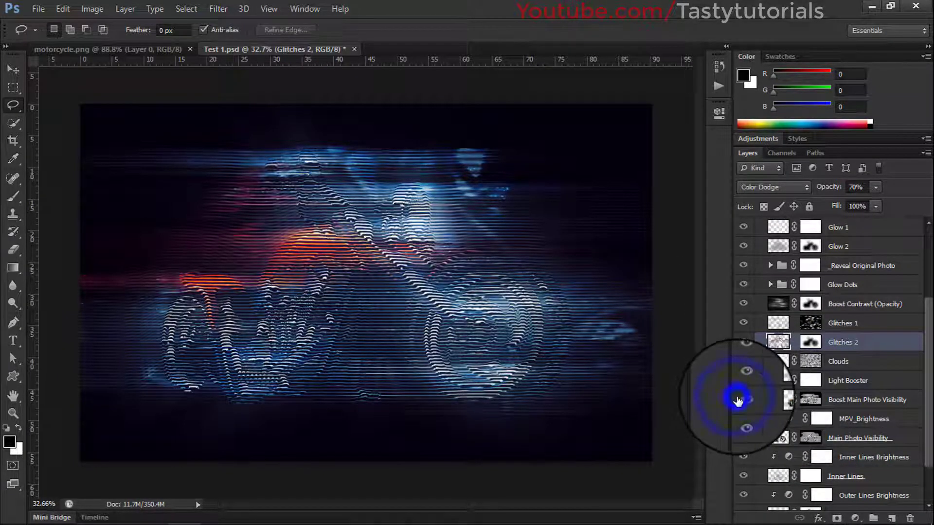
left_click(739, 400)
left_click(886, 401)
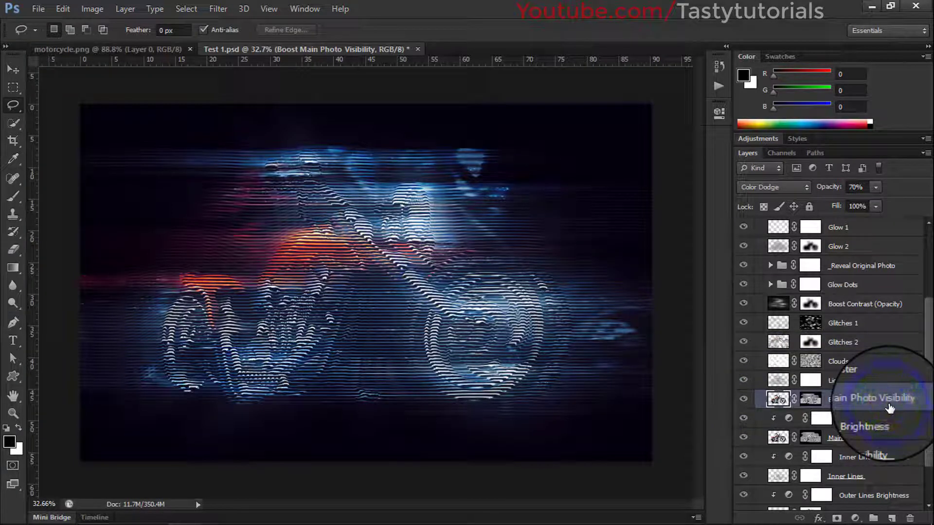
- Duplicate the Boost Main Photo Visibility layer, then compare Main Photo Visibility and Outer Lines by toggling them off and on
key("ctrl+j")
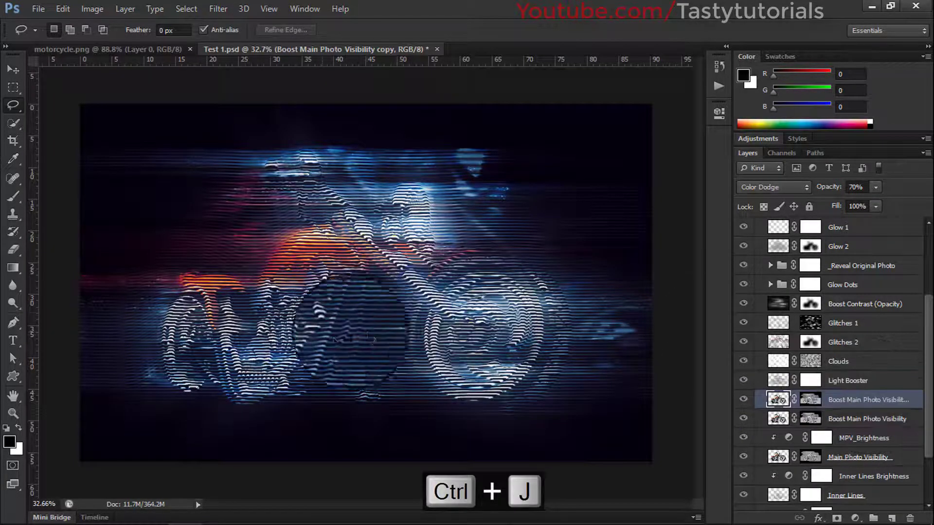
scroll(784, 407, "down", 4)
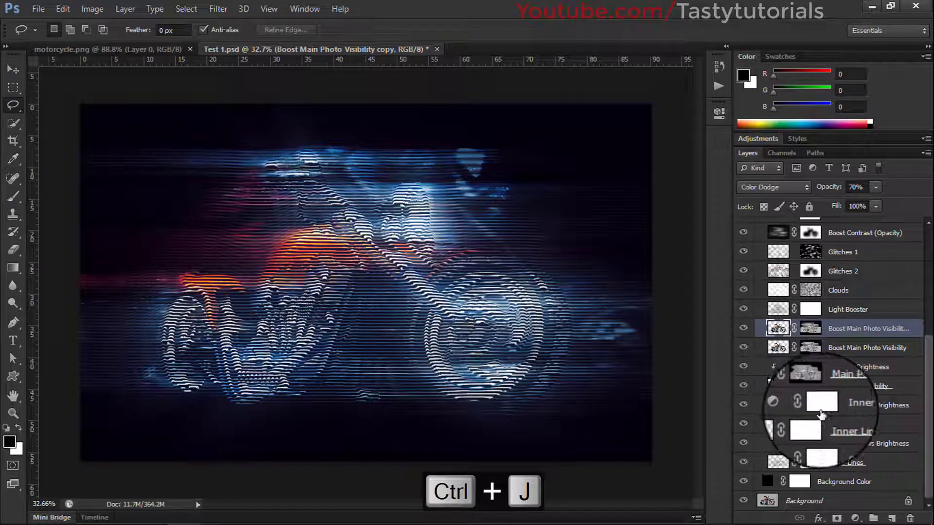
left_click(743, 387)
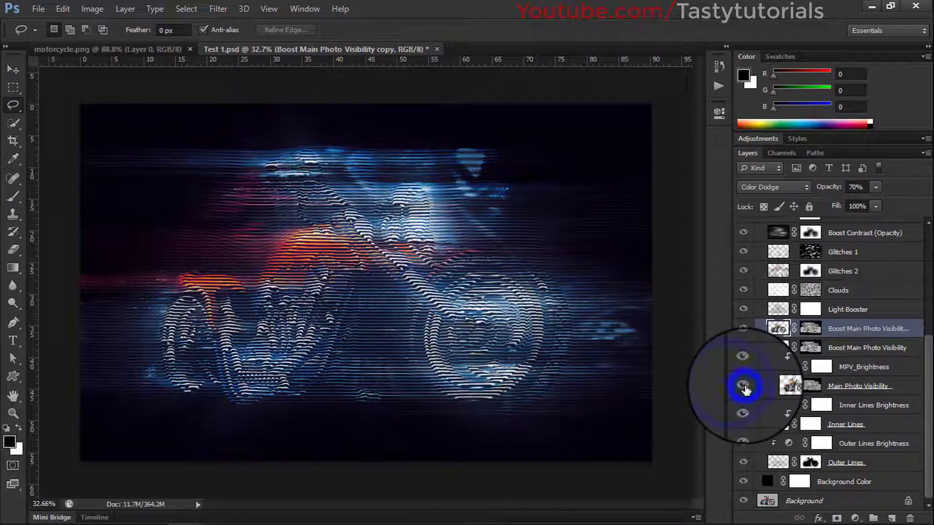
left_click(744, 387)
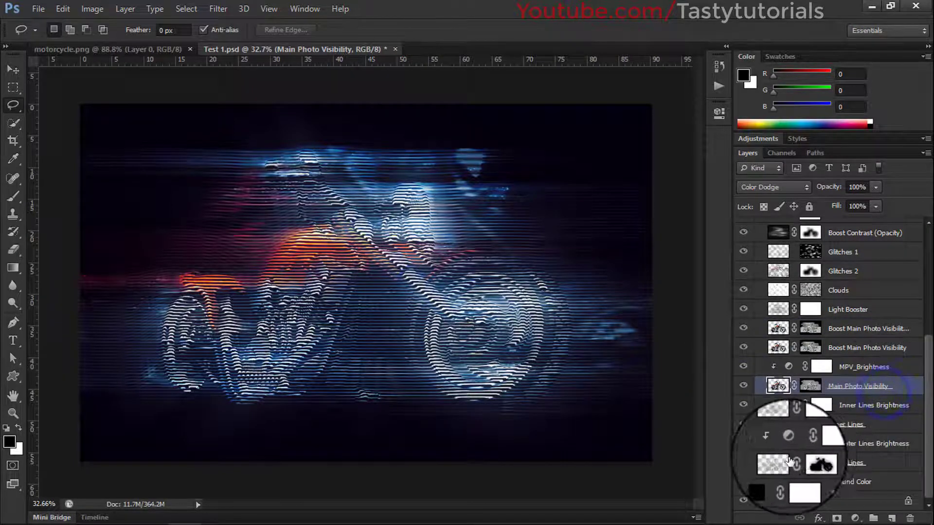
left_click(824, 468)
left_click(743, 462)
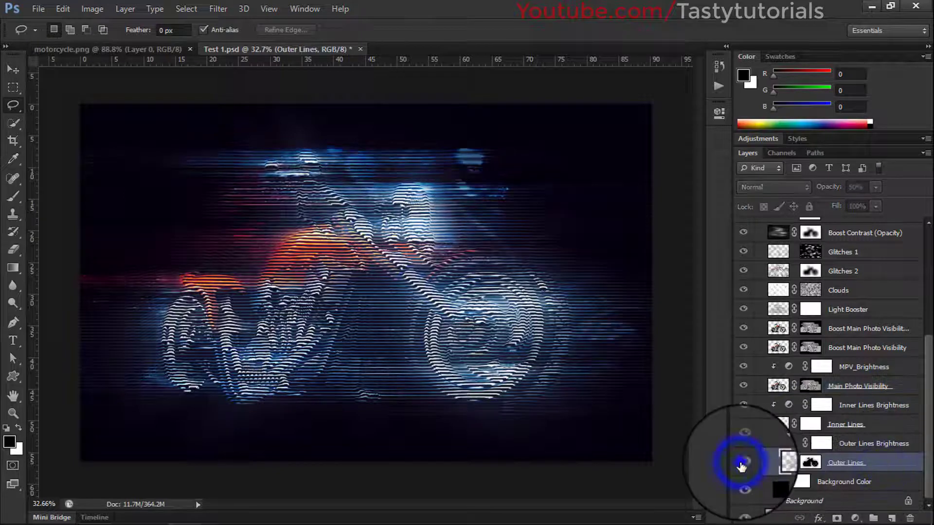
left_click(743, 462)
- Select the Glow 2 layer and bring Darken Edges, Soft Zoom Glow and Glow Dots into view
scroll(836, 448, "up", 4)
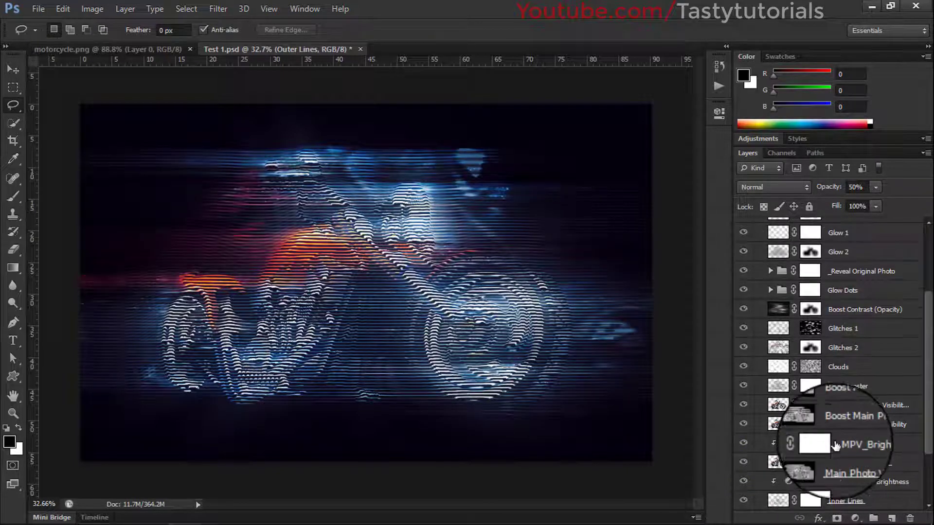
left_click(835, 251)
scroll(819, 405, "up", 6)
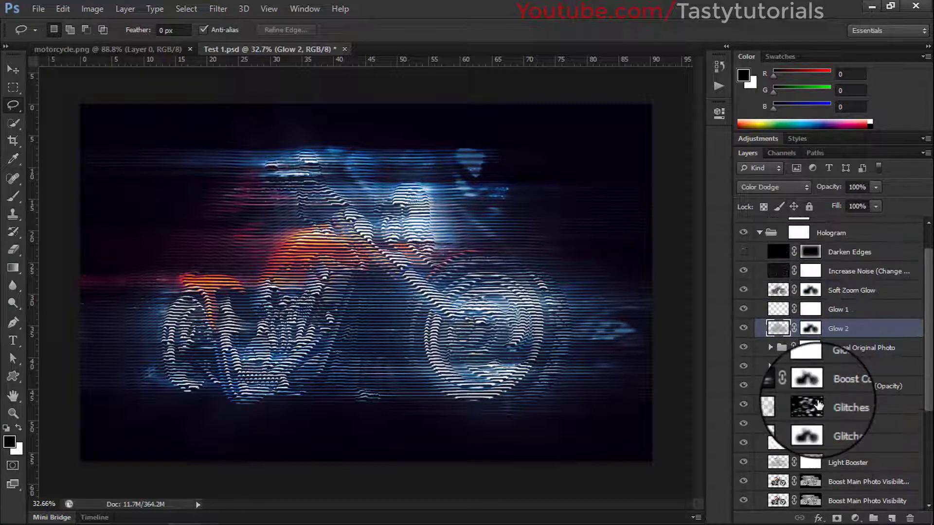
scroll(820, 400, "down", 9)
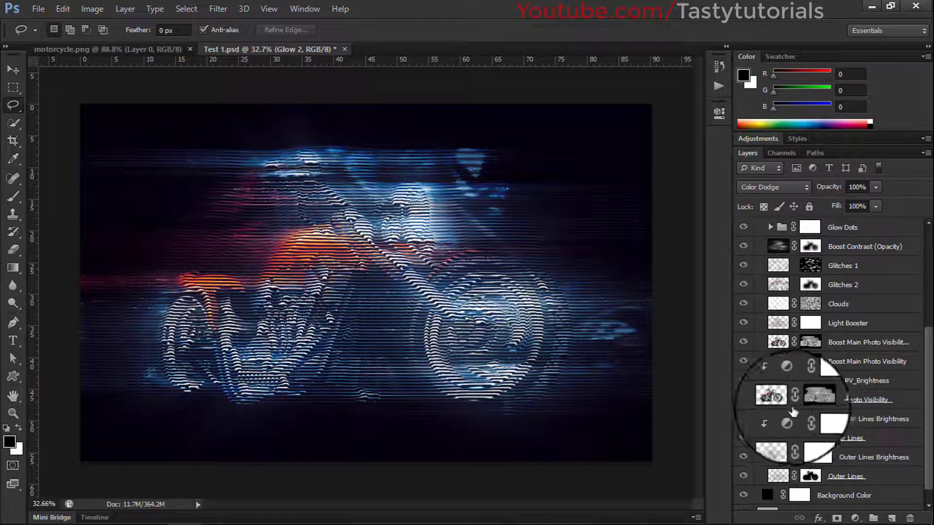
scroll(793, 411, "down", 1)
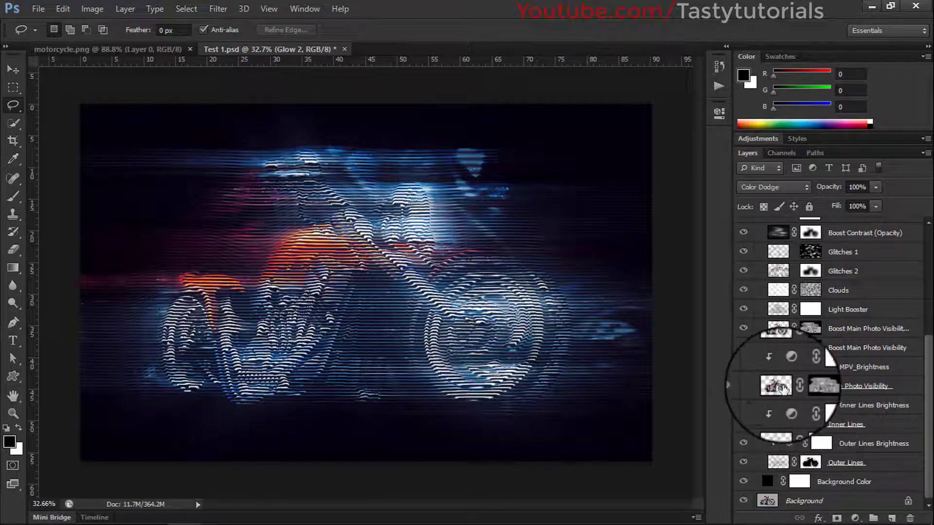
scroll(782, 388, "up", 7)
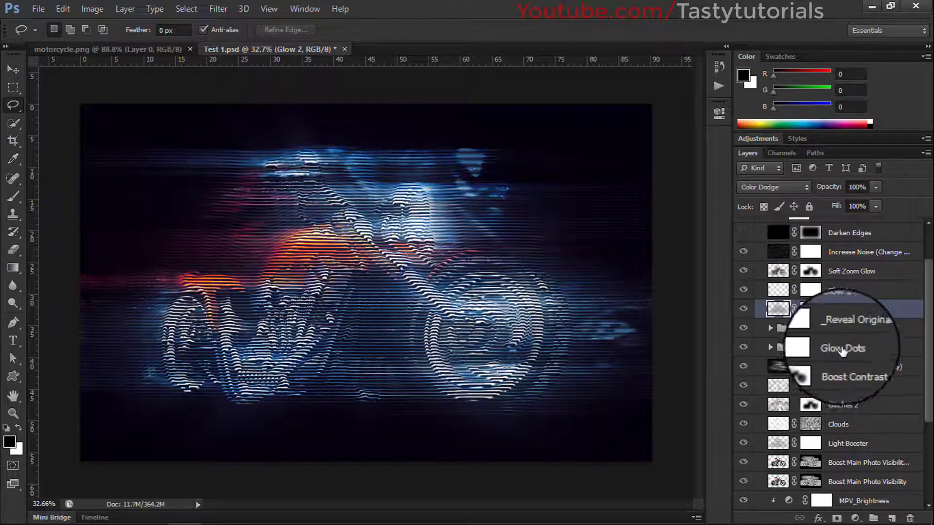
- Duplicate the Glow Dots group and flip the copy vertically
left_click(841, 349)
left_click(740, 348)
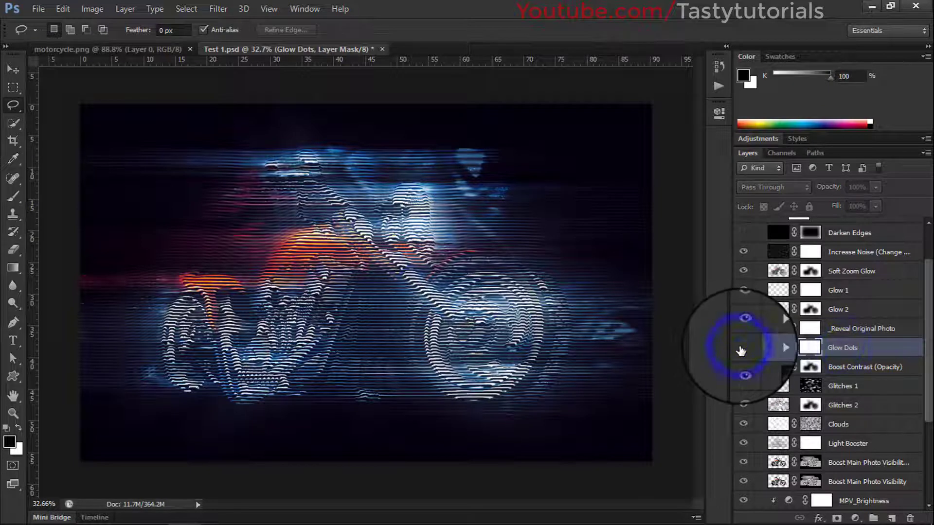
left_click(740, 348)
key("ctrl+j")
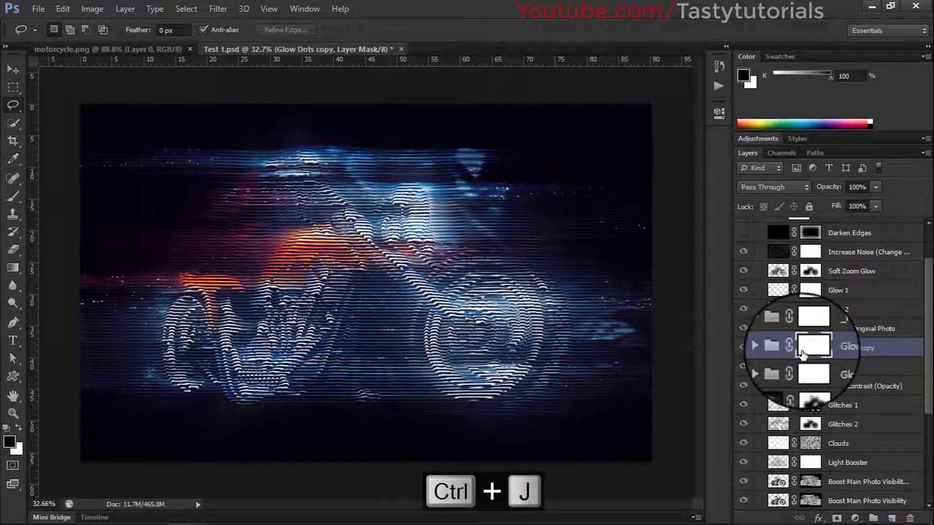
key("ctrl+t")
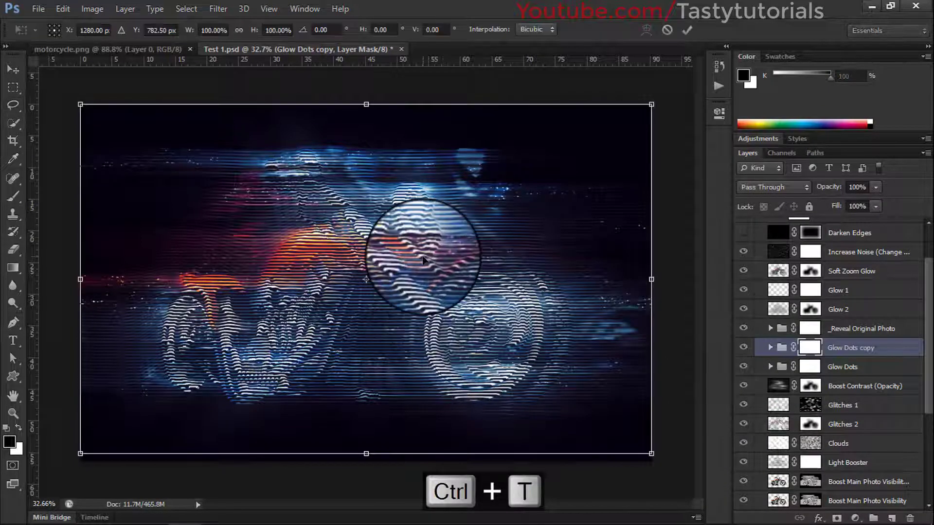
right_click(421, 258)
left_click(483, 457)
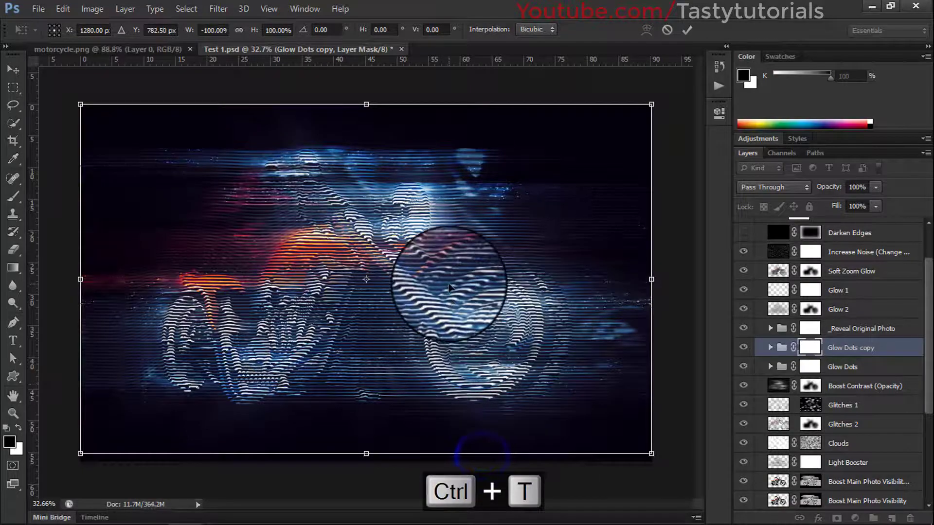
right_click(450, 301)
left_click(484, 503)
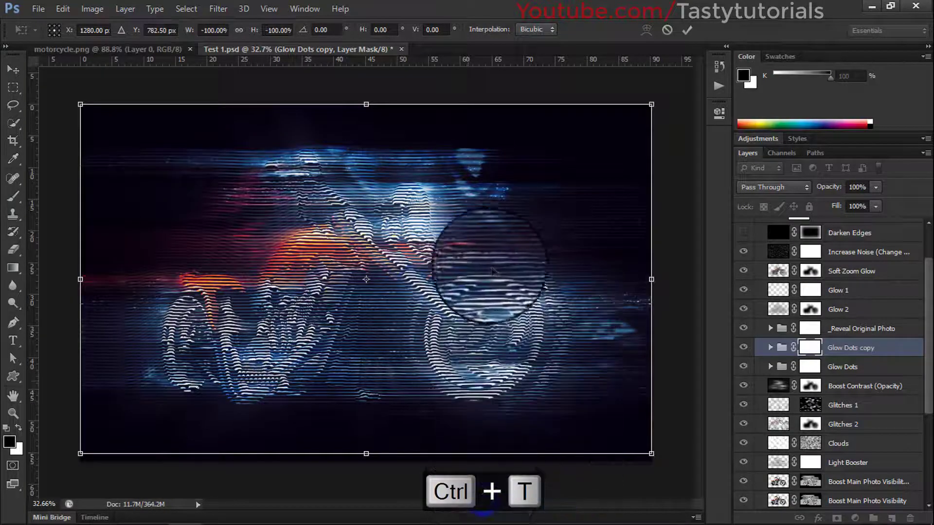
right_click(440, 274)
left_click(501, 479)
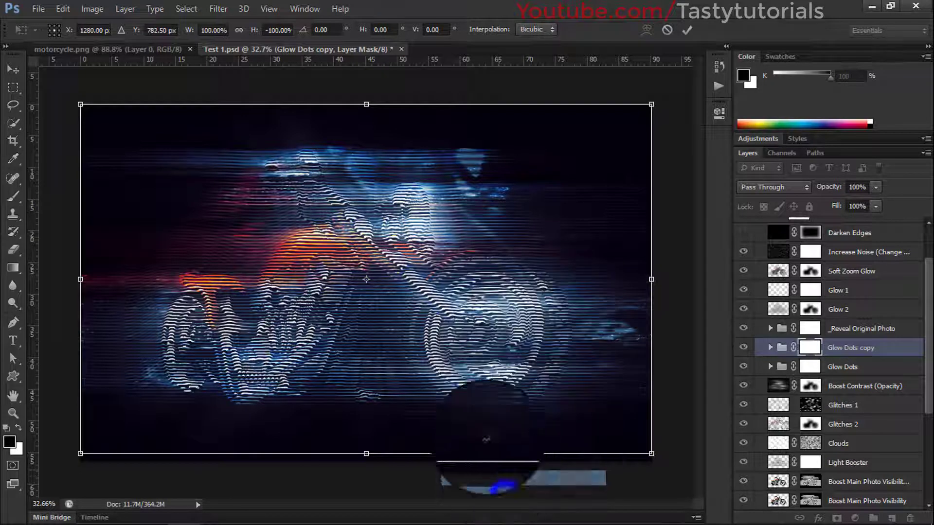
double_click(439, 214)
key("l")
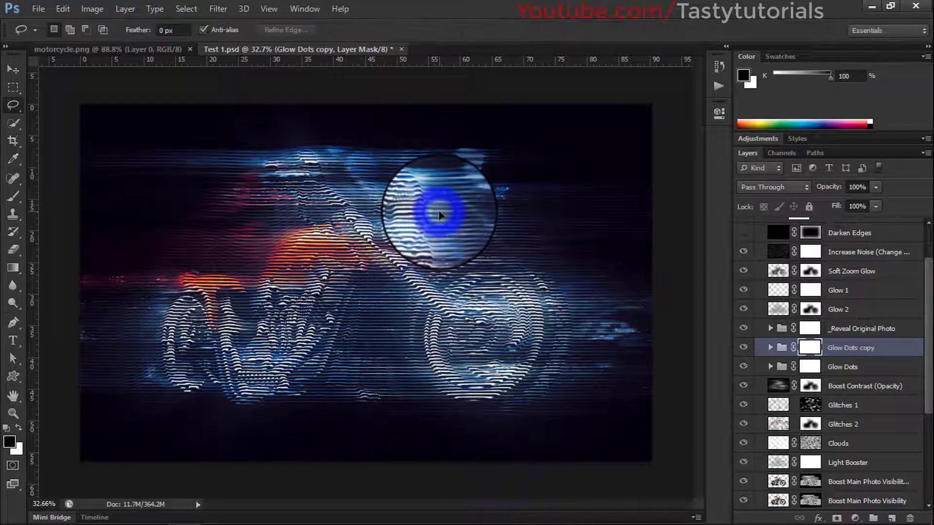
- Make Glow Dots copy 2, check the motorcycle up close, and collapse the Hologram group
key("ctrl+j")
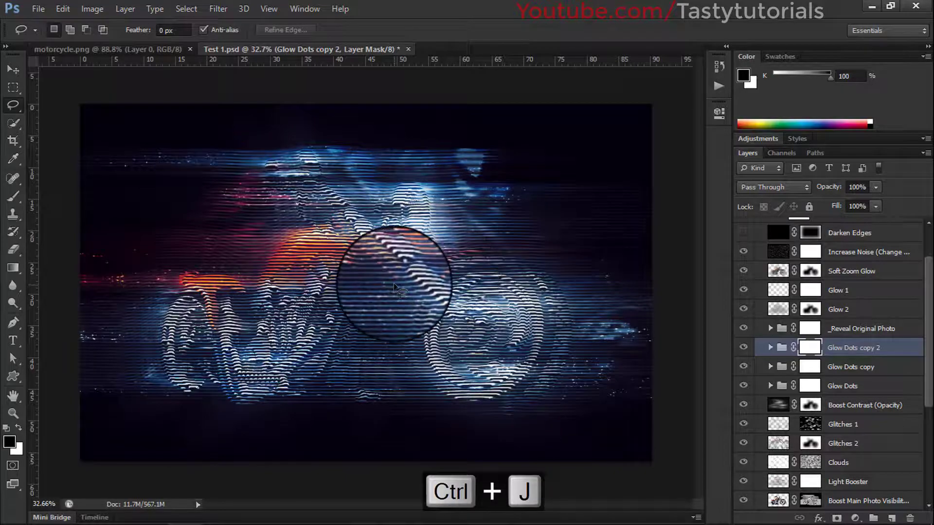
left_click_drag(396, 271, 664, 299)
key("ctrl+0")
scroll(856, 282, "up", 3)
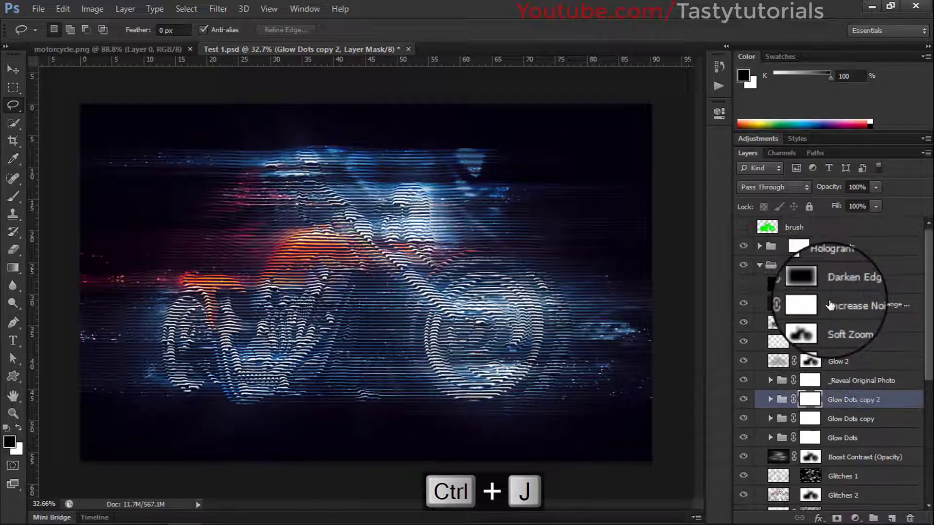
left_click(755, 267)
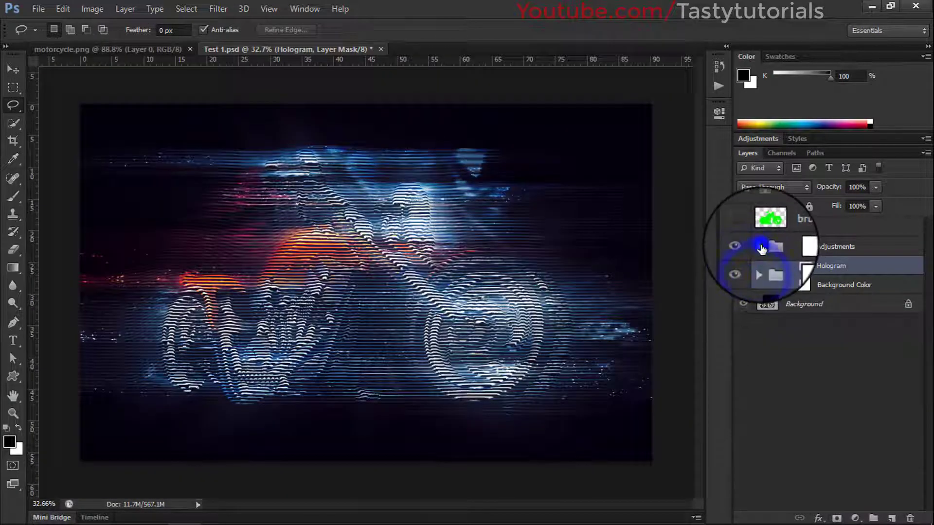
- Preview the Use a Single Color tint and Color Option 3, and hide Color Option 1's blue tint
left_click(759, 245)
left_click(854, 283)
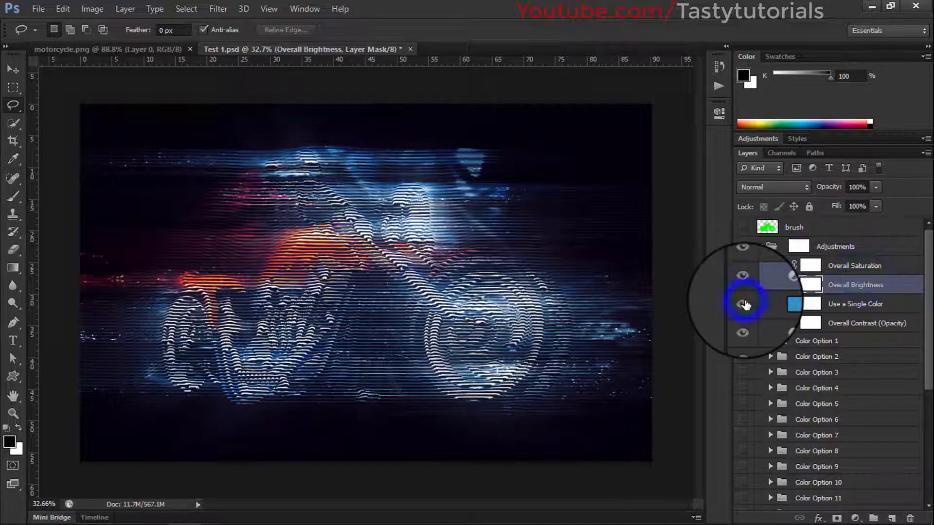
left_click(743, 304)
left_click(744, 304)
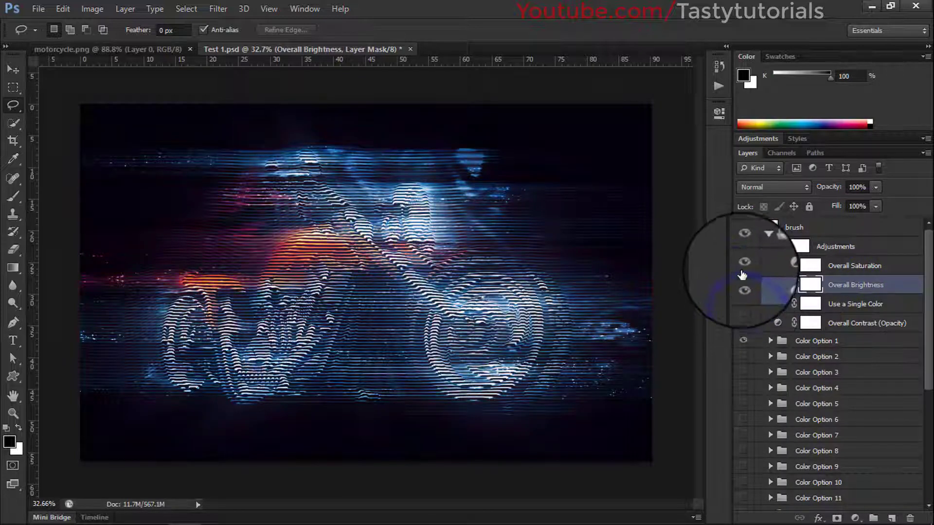
left_click(744, 343)
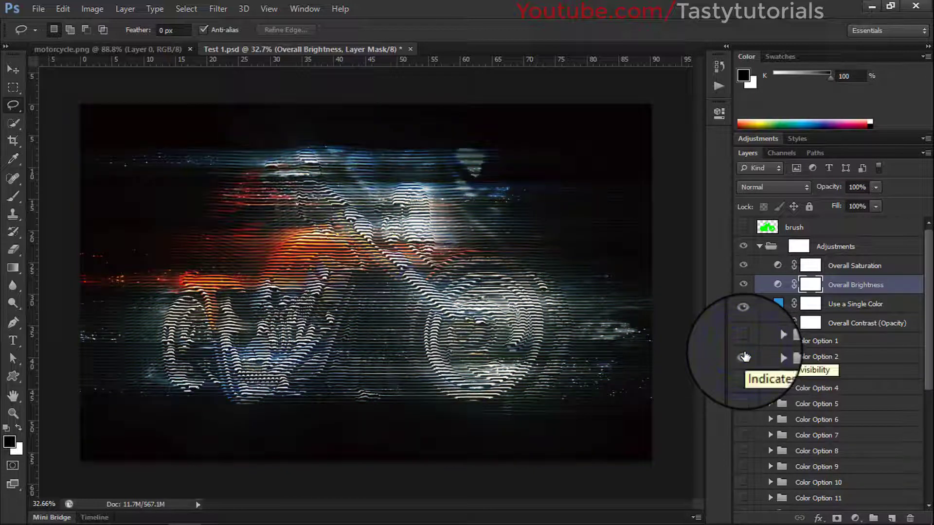
left_click(748, 372)
left_click(748, 372)
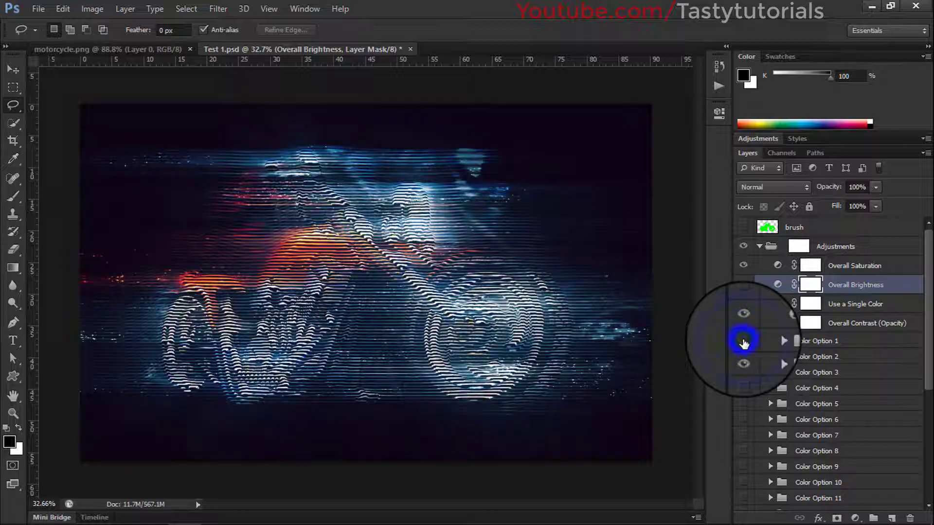
- Preview Color Option 7's gold tones and toggle Color Option 12
scroll(744, 342, "down", 3)
left_click(743, 359)
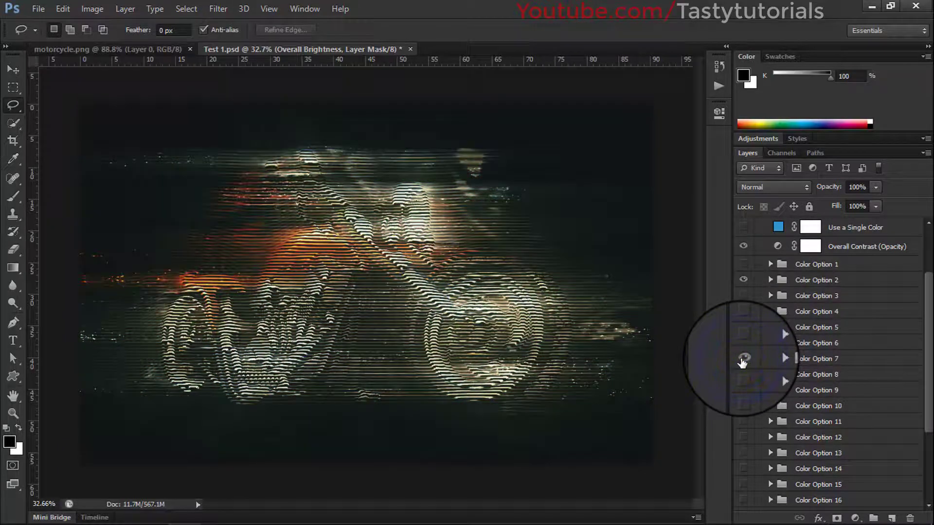
left_click(741, 362)
scroll(740, 361, "down", 3)
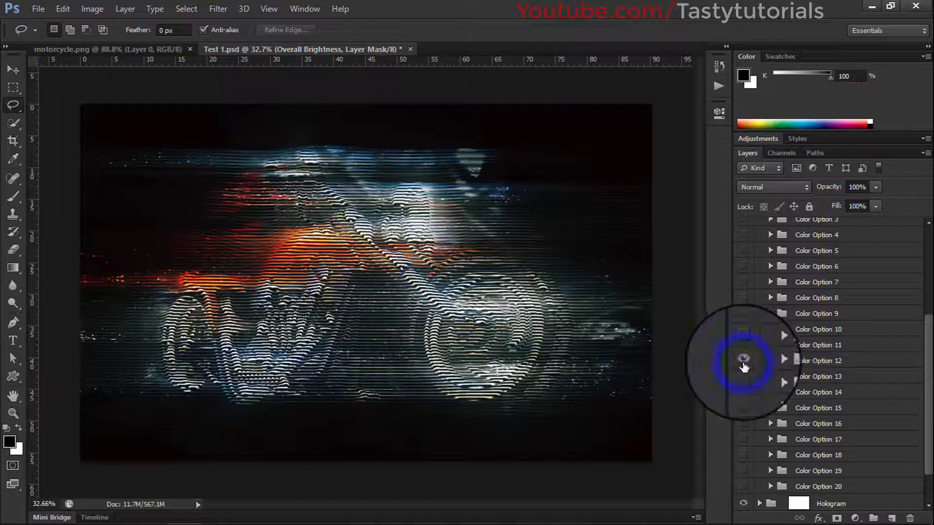
left_click(743, 366)
scroll(350, 263, "up", 5)
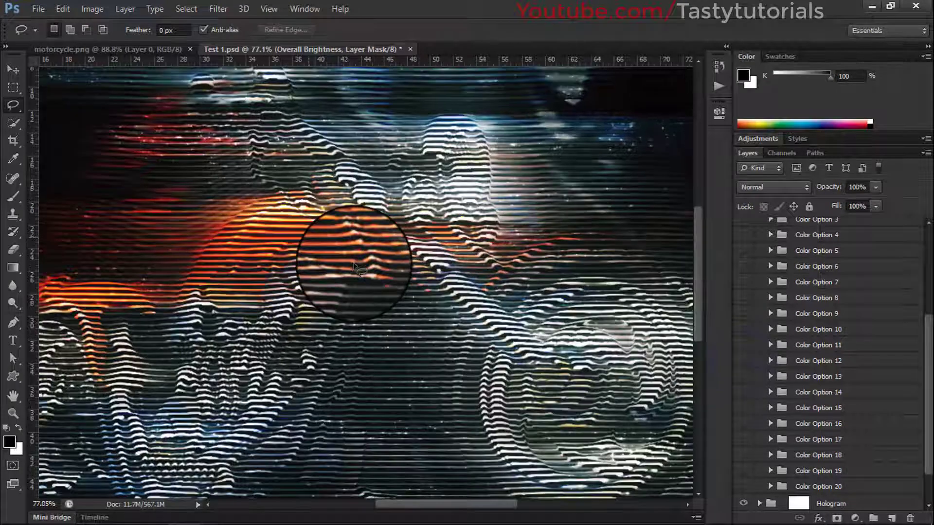
scroll(340, 262, "up", 2)
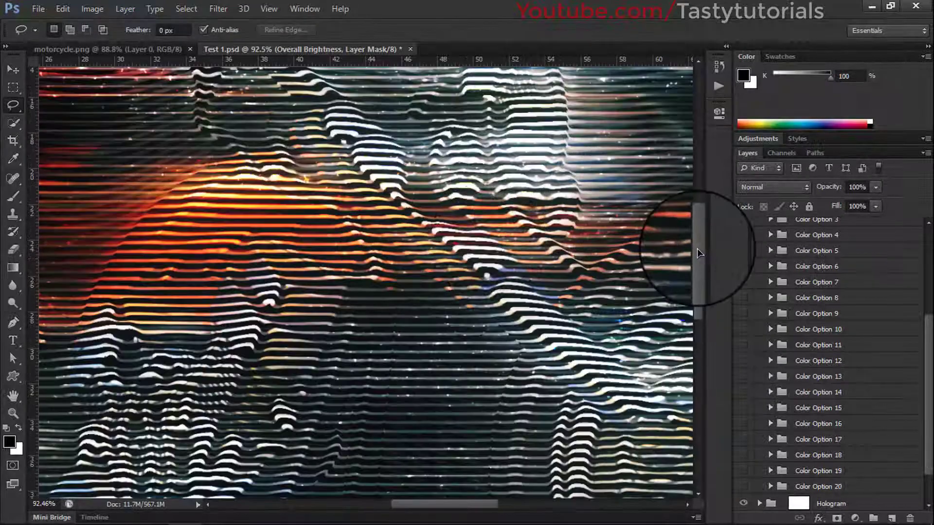
- Adjust the Layers panel and switch to the Move tool
mouse_move(697, 255)
left_mouse_down()
mouse_move(699, 233)
mouse_move(700, 306)
mouse_move(698, 271)
left_mouse_up()
scroll(567, 292, "down", 1)
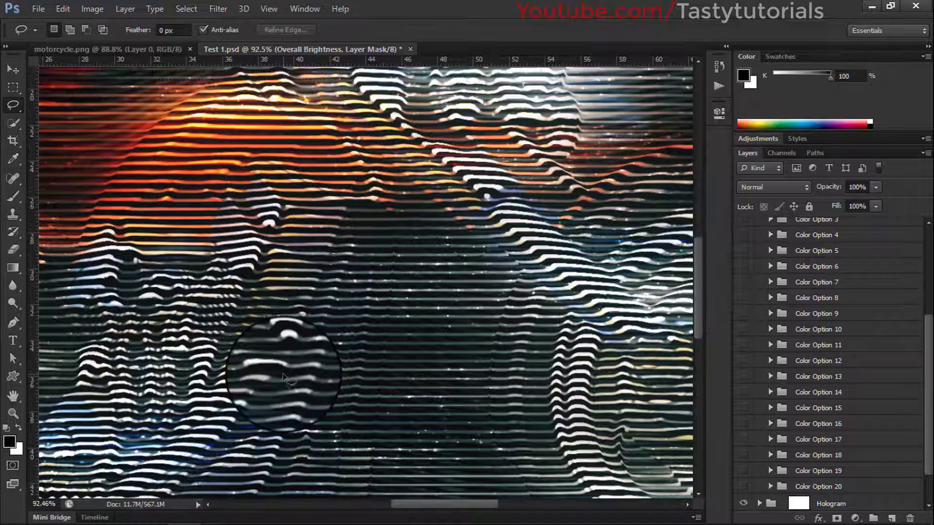
scroll(284, 375, "down", 5)
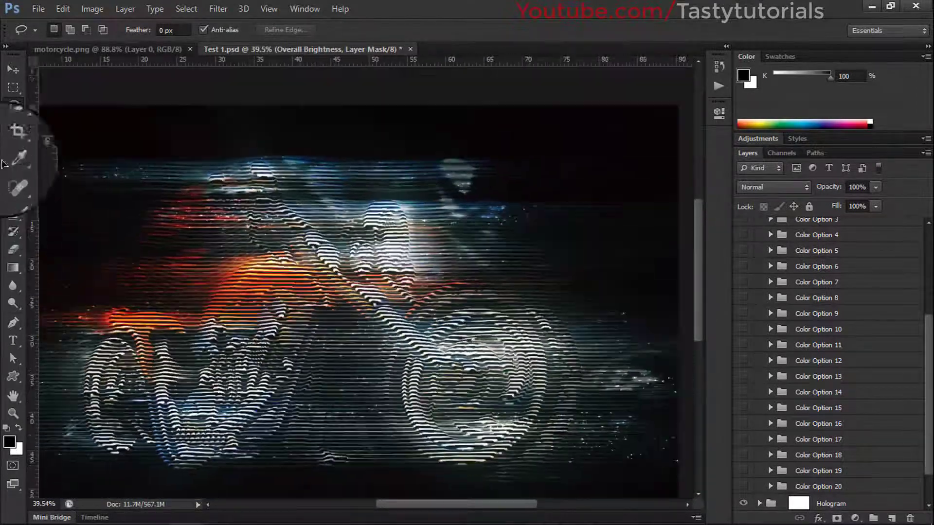
left_click(10, 72)
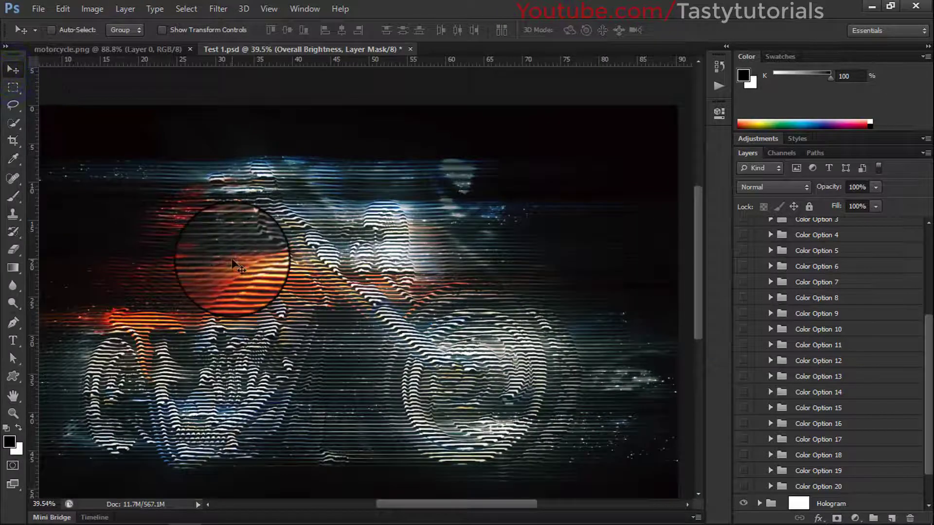
scroll(232, 265, "down", 1)
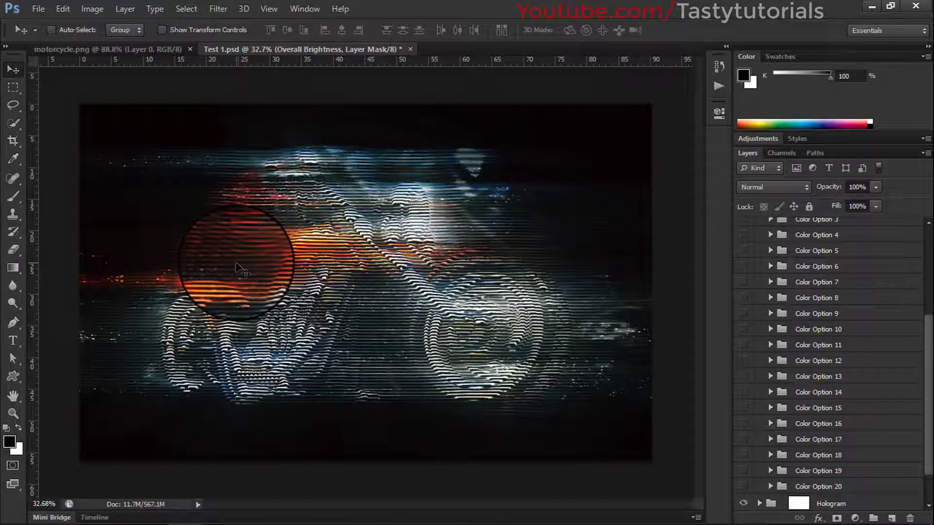